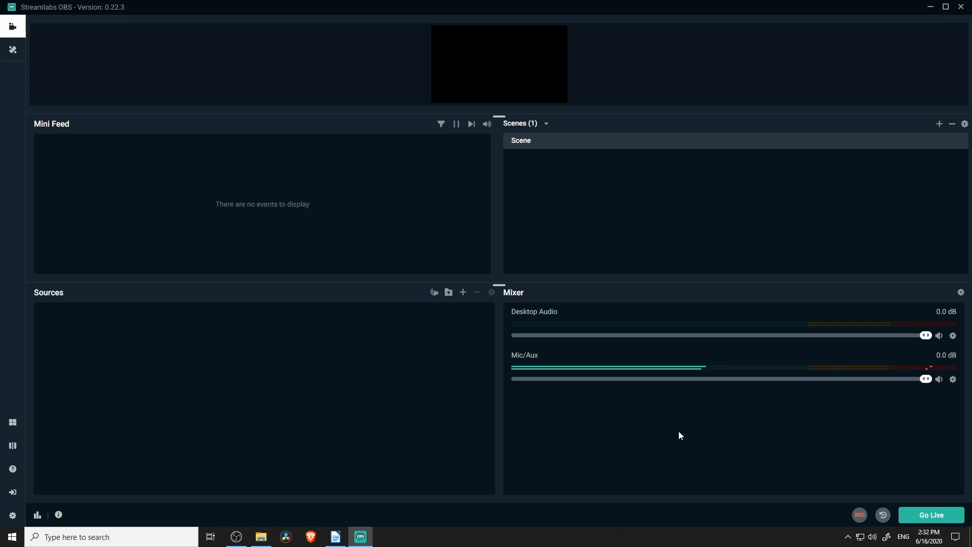
Sign in to Streamlabs OBS with Twitch, entering the two-factor token and authorizing access.
{"action": "left_click", "coordinate": [236, 537]}
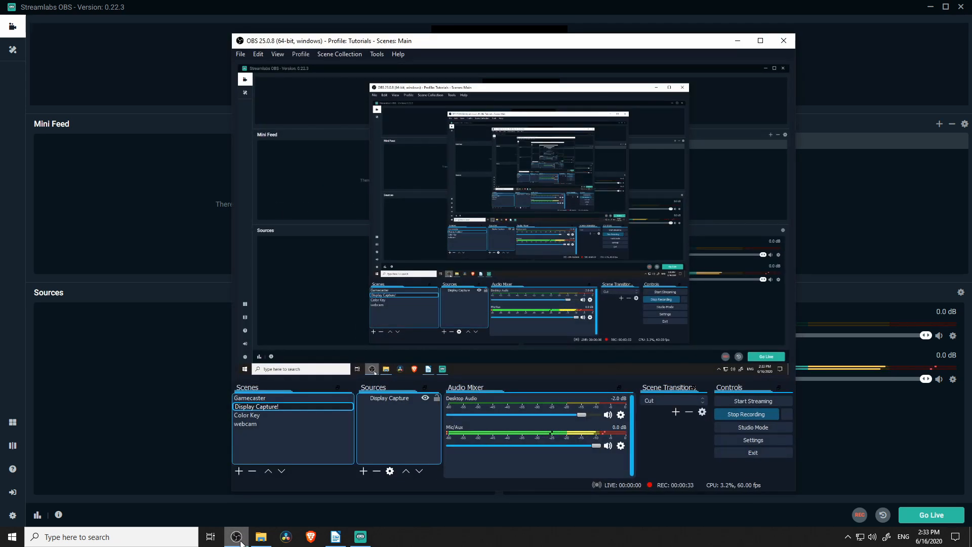
{"action": "left_click", "coordinate": [236, 537]}
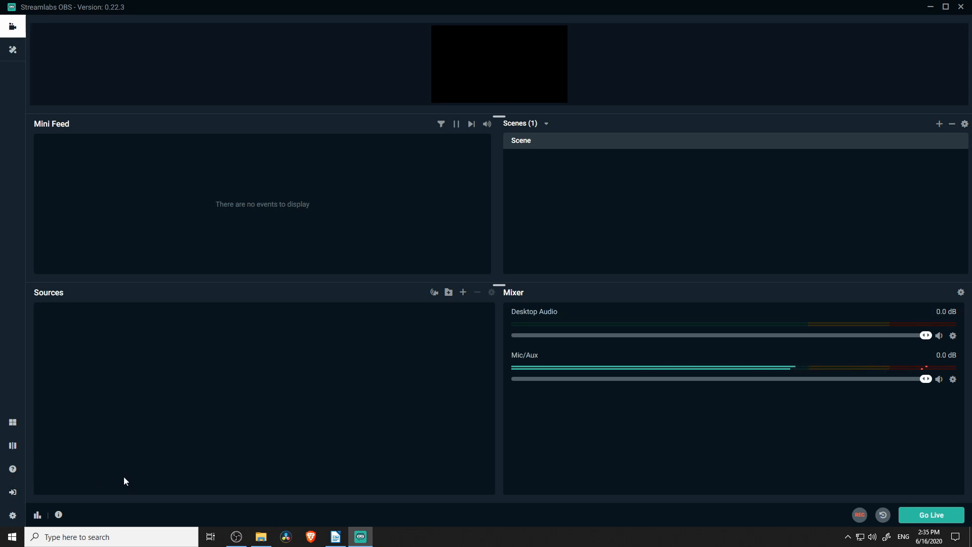
{"action": "left_click", "coordinate": [12, 493]}
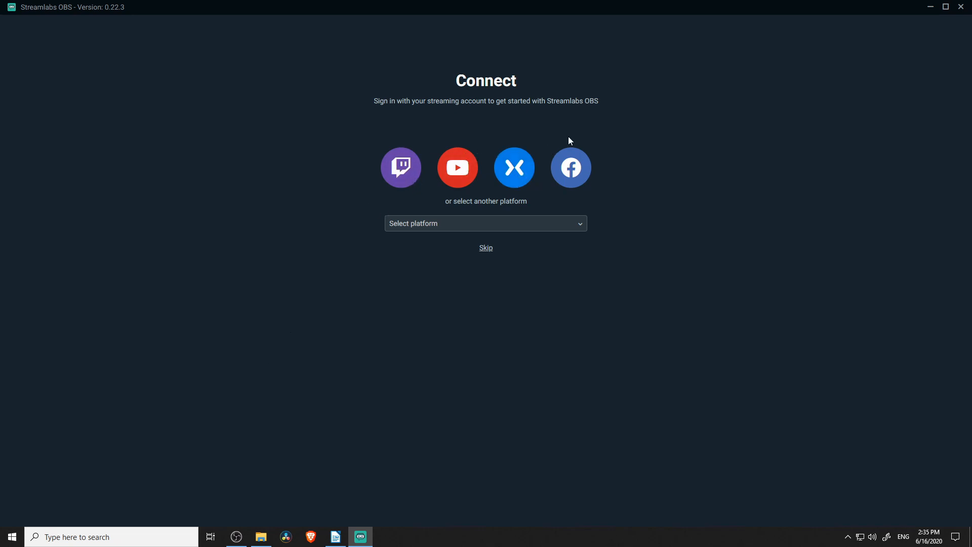
{"action": "left_click", "coordinate": [400, 183]}
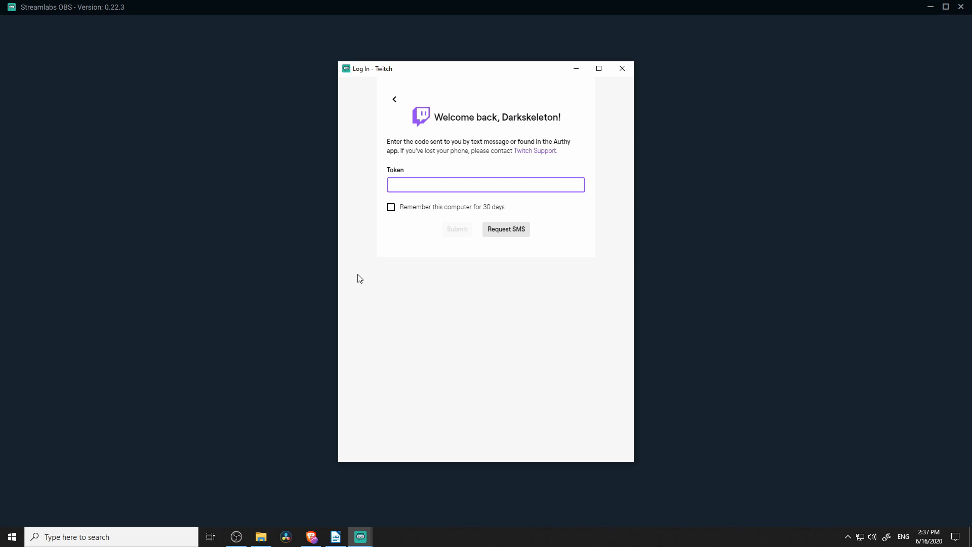
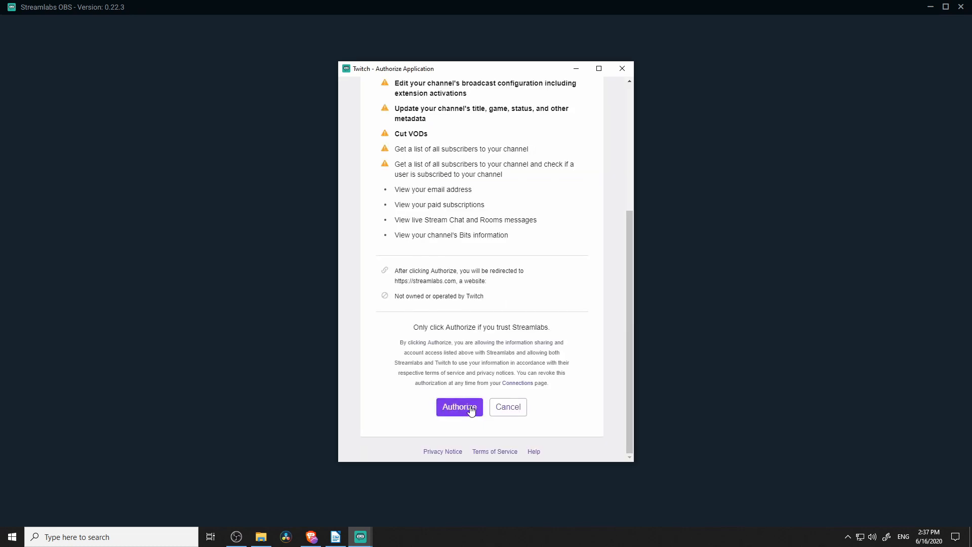
{"action": "left_click", "coordinate": [469, 409]}
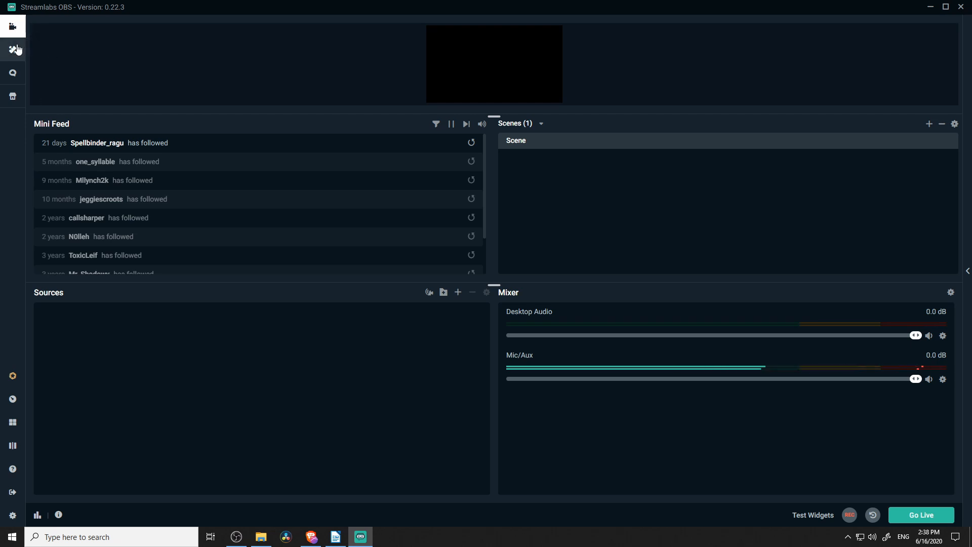
Browse the Themes library, search scene themes for 'free' and open the Silver Arrow card.
{"action": "left_click", "coordinate": [13, 49]}
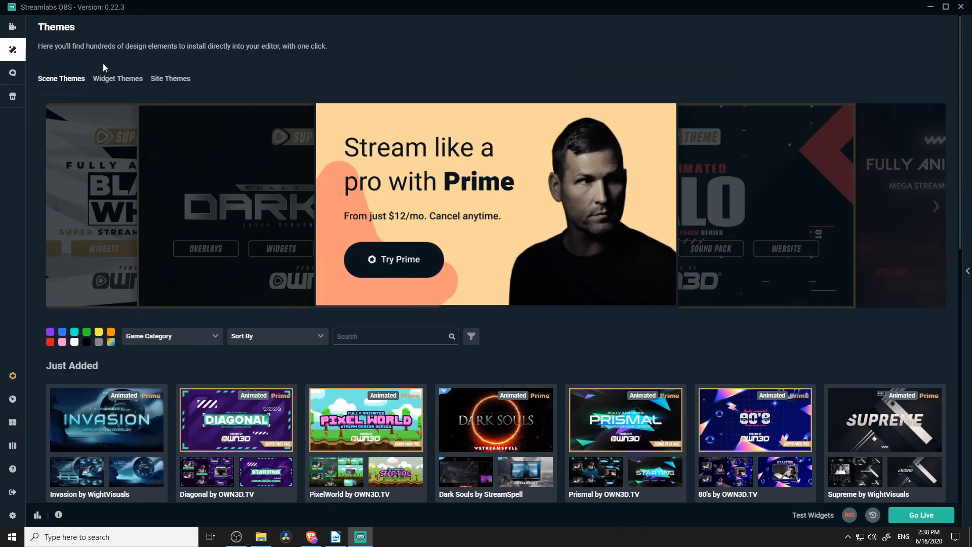
{"action": "scroll", "coordinate": [317, 259], "scroll_direction": "down", "scroll_amount": 2}
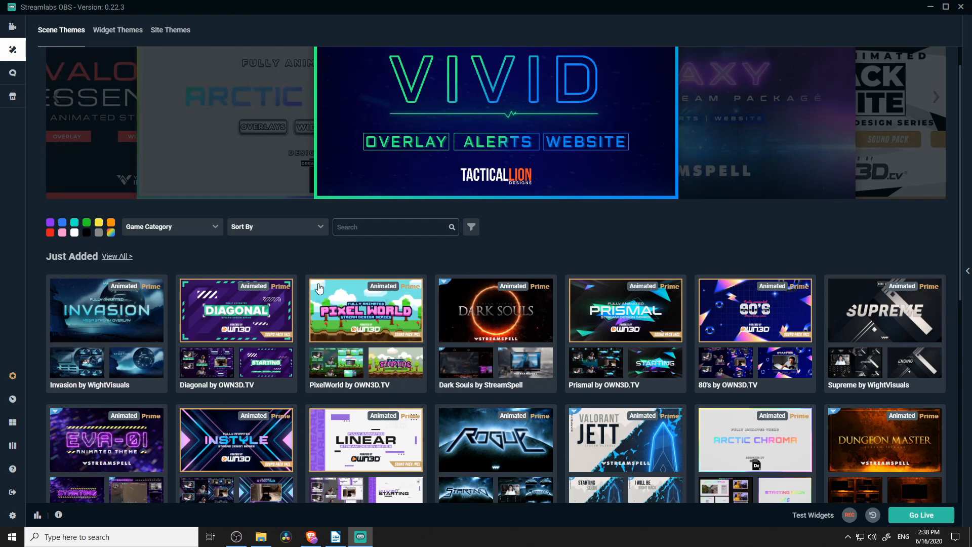
{"action": "mouse_move", "coordinate": [393, 372]}
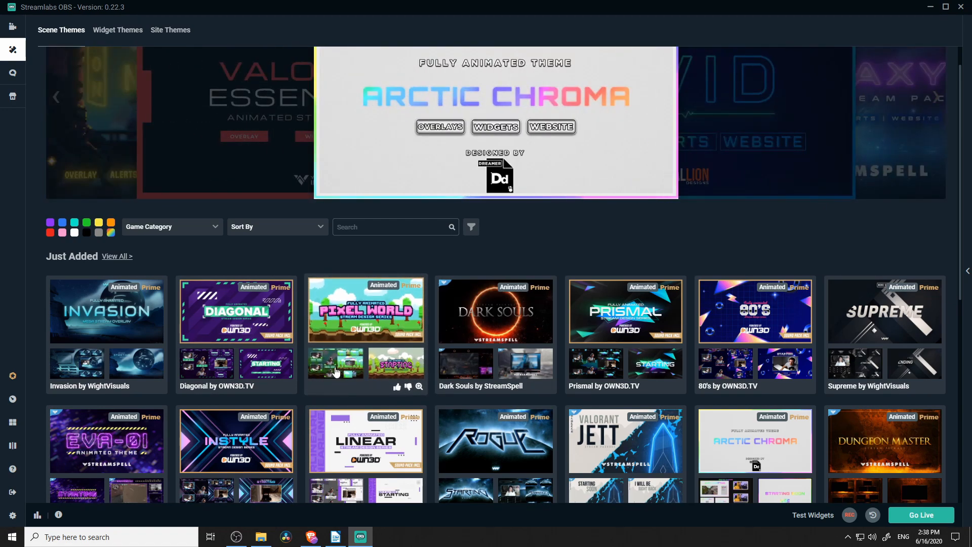
{"action": "mouse_move", "coordinate": [909, 373]}
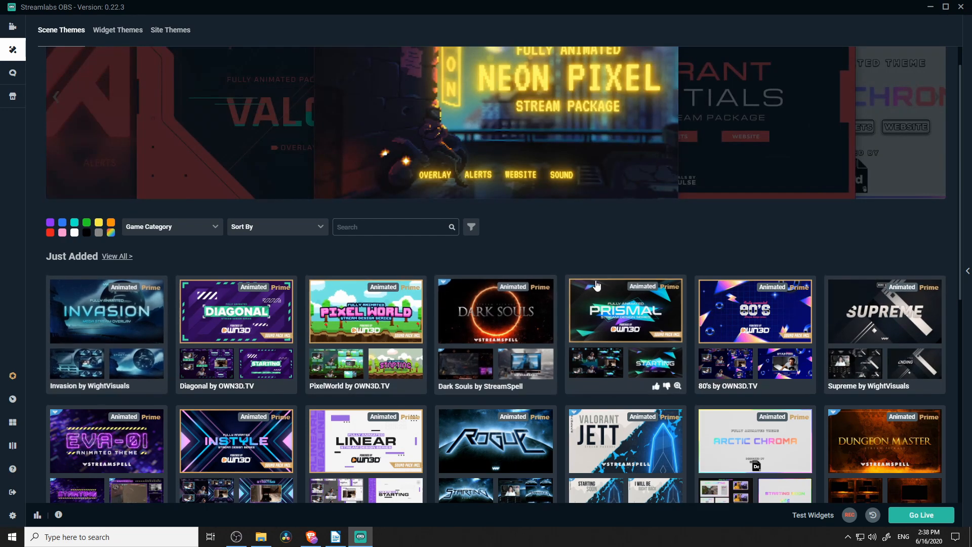
{"action": "mouse_move", "coordinate": [148, 299]}
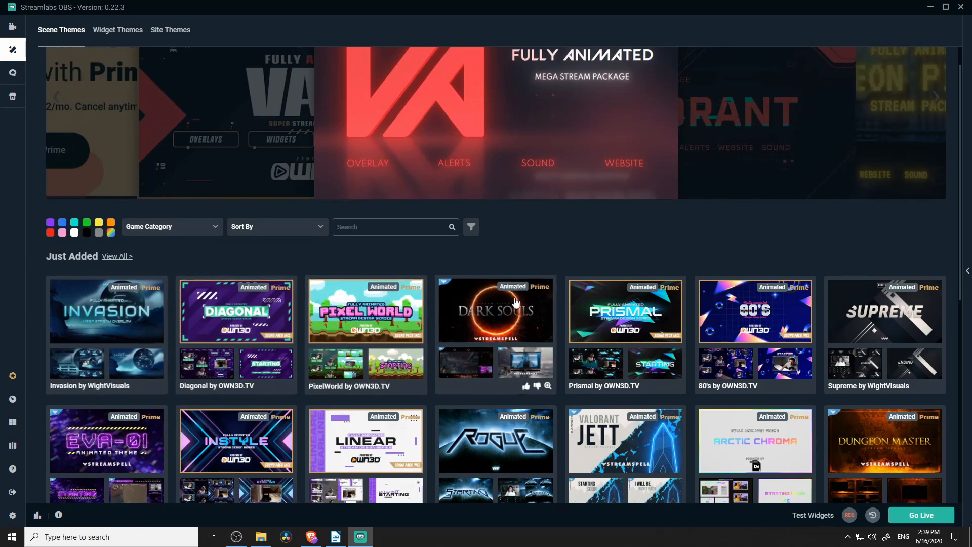
{"action": "mouse_move", "coordinate": [416, 294]}
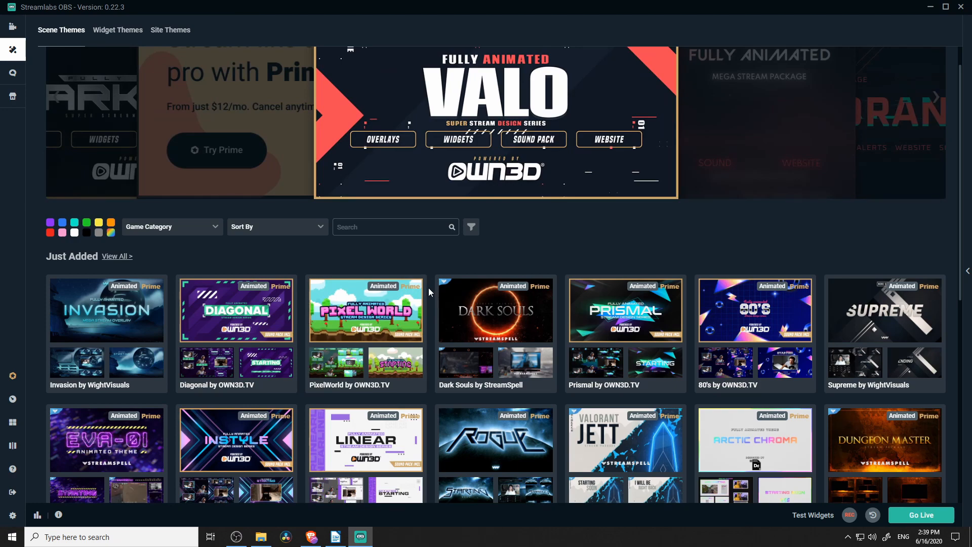
{"action": "left_click", "coordinate": [418, 227]}
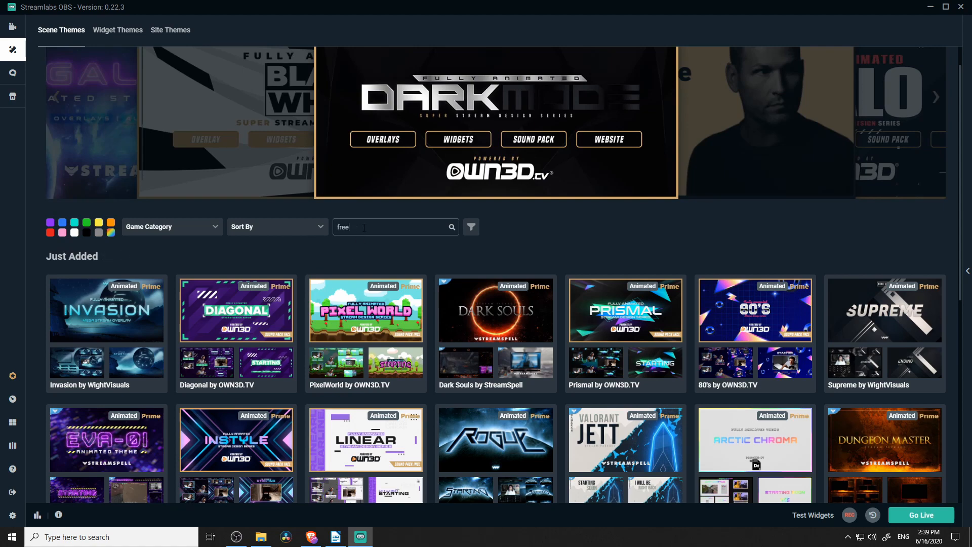
{"action": "left_click", "coordinate": [452, 227]}
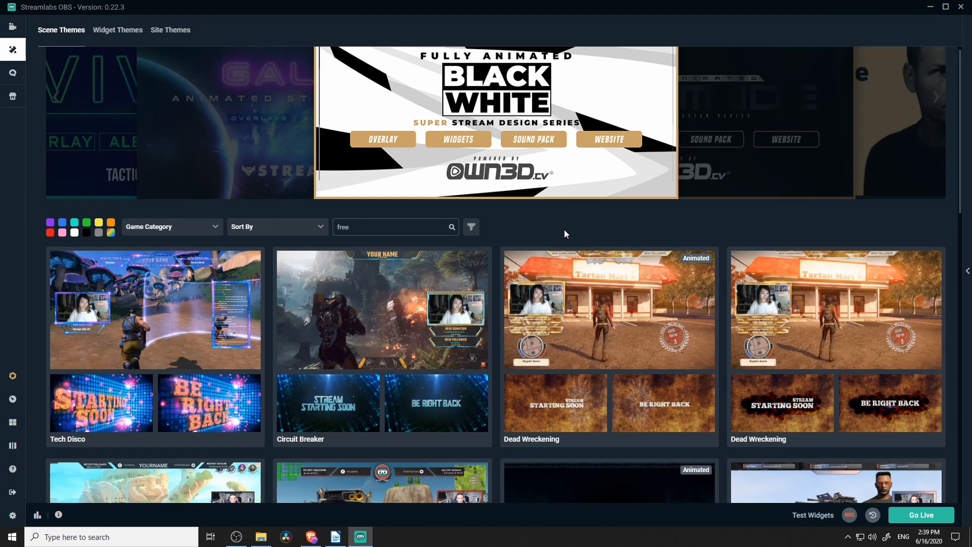
{"action": "scroll", "coordinate": [565, 230], "scroll_direction": "down", "scroll_amount": 3}
{"action": "scroll", "coordinate": [463, 328], "scroll_direction": "down", "scroll_amount": 10}
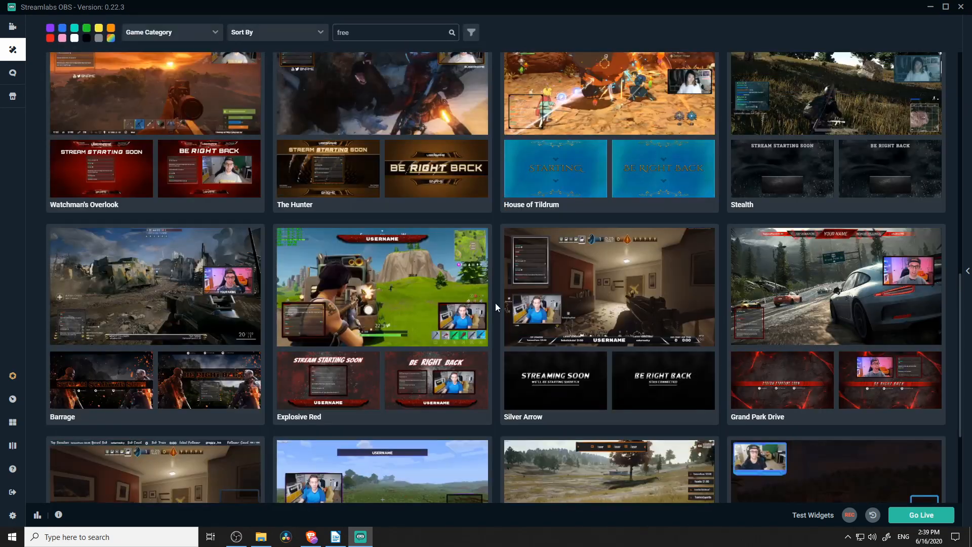
{"action": "left_click", "coordinate": [623, 287]}
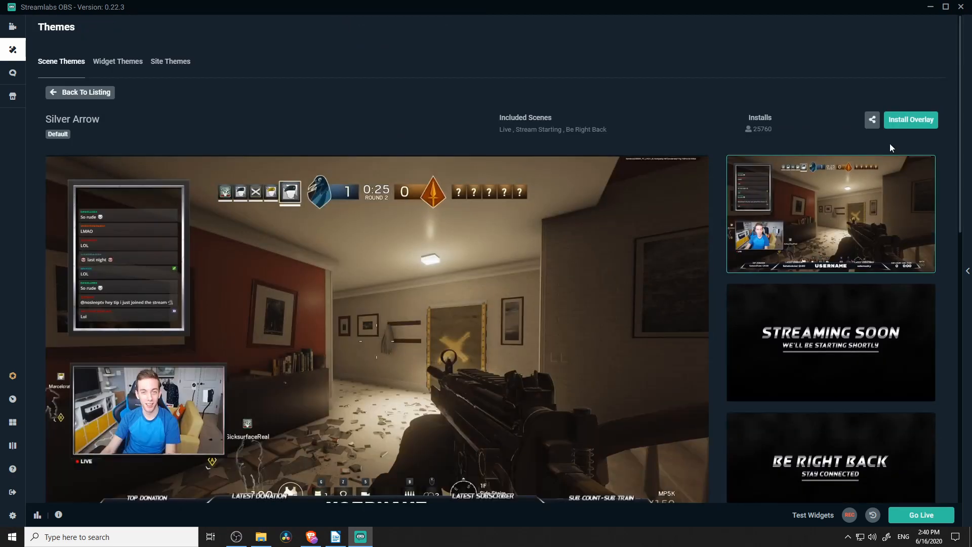
Install the Silver Arrow overlay and confirm it in the scene collection list.
{"action": "left_click", "coordinate": [924, 126]}
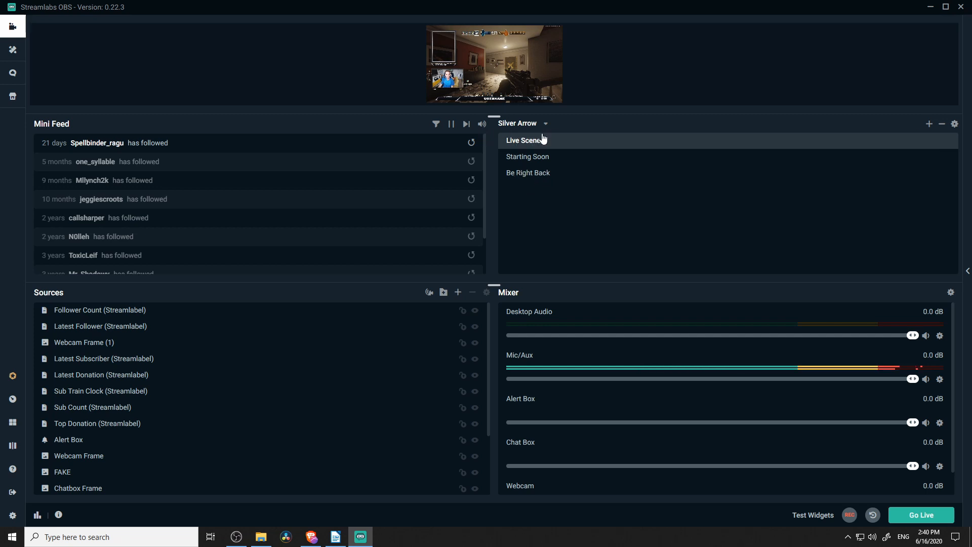
{"action": "left_click", "coordinate": [543, 125]}
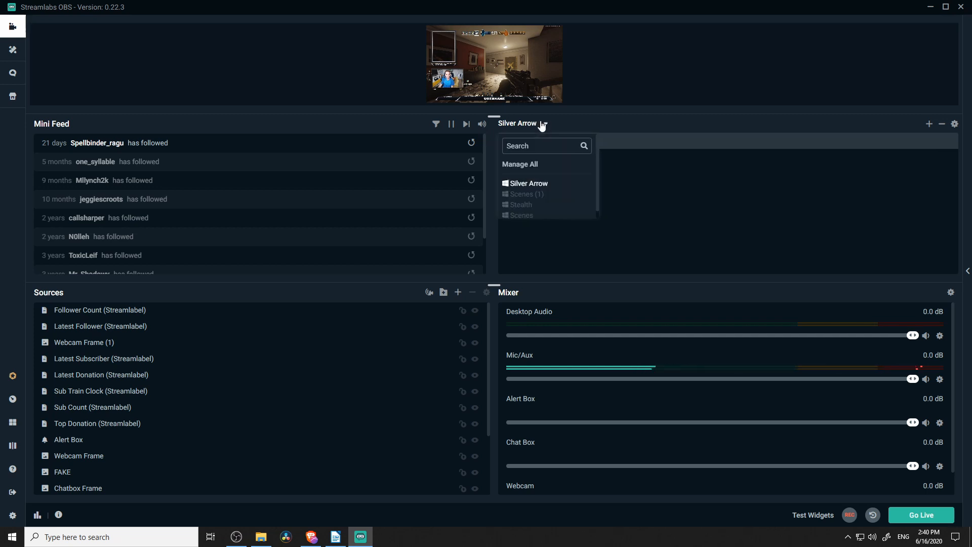
{"action": "scroll", "coordinate": [550, 191], "scroll_direction": "down", "scroll_amount": 1}
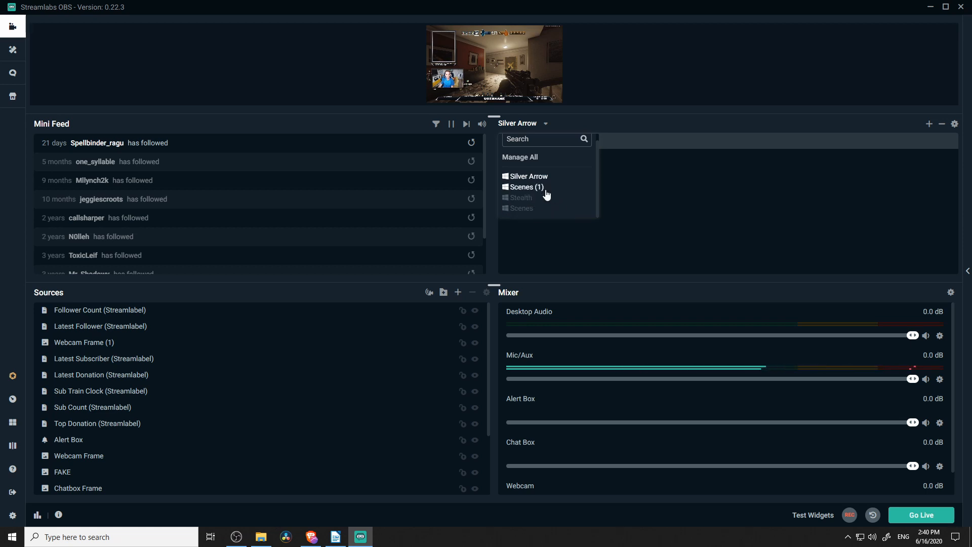
{"action": "scroll", "coordinate": [556, 196], "scroll_direction": "up", "scroll_amount": 1}
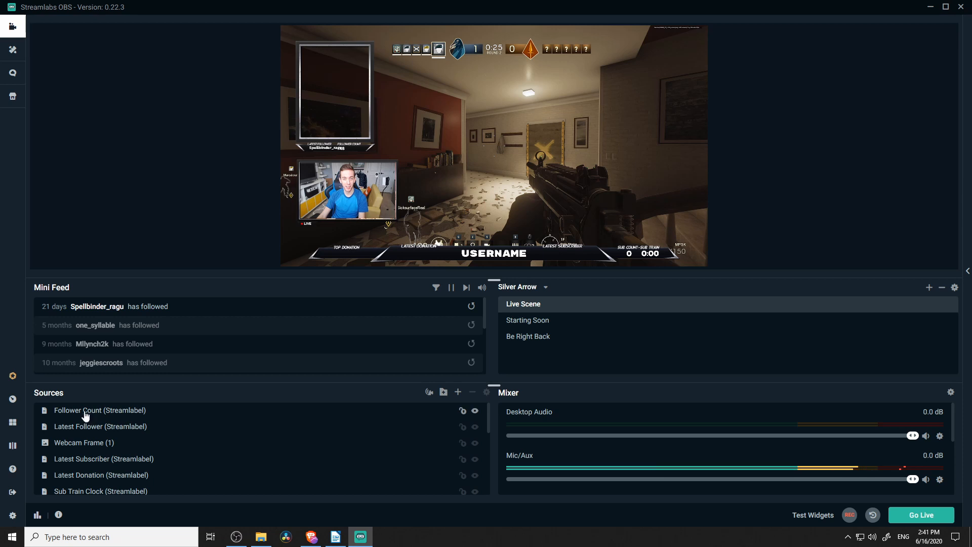
Inspect placement of Follower Count, Latest Follower/Subscriber/Donation, Alert Box and Webcam Frame sources.
{"action": "left_click", "coordinate": [85, 414]}
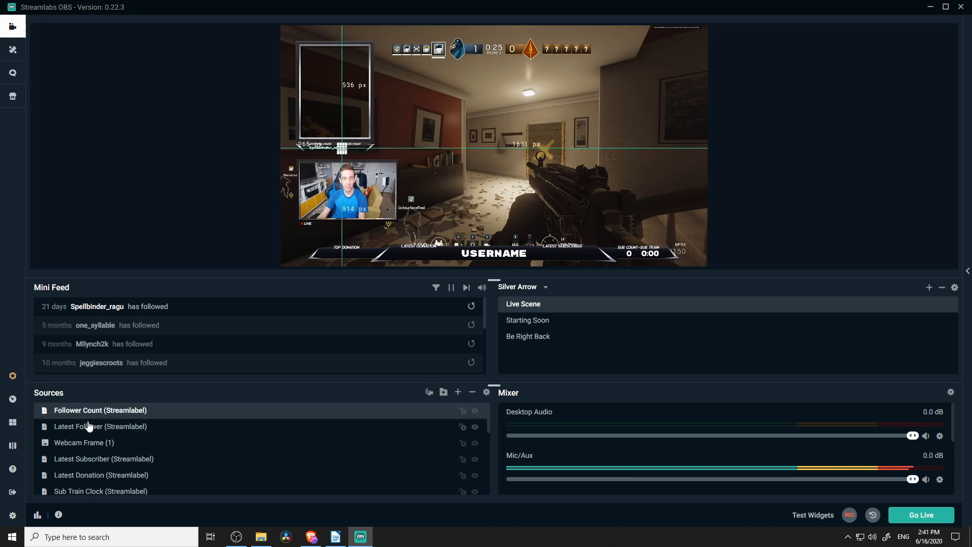
{"action": "left_click", "coordinate": [66, 432]}
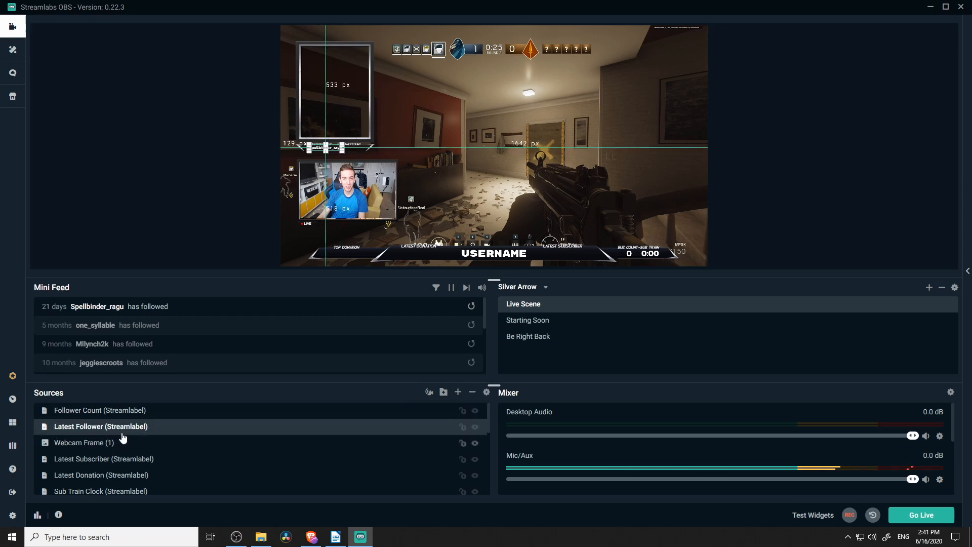
{"action": "left_click", "coordinate": [151, 465]}
{"action": "scroll", "coordinate": [157, 446], "scroll_direction": "down", "scroll_amount": 1}
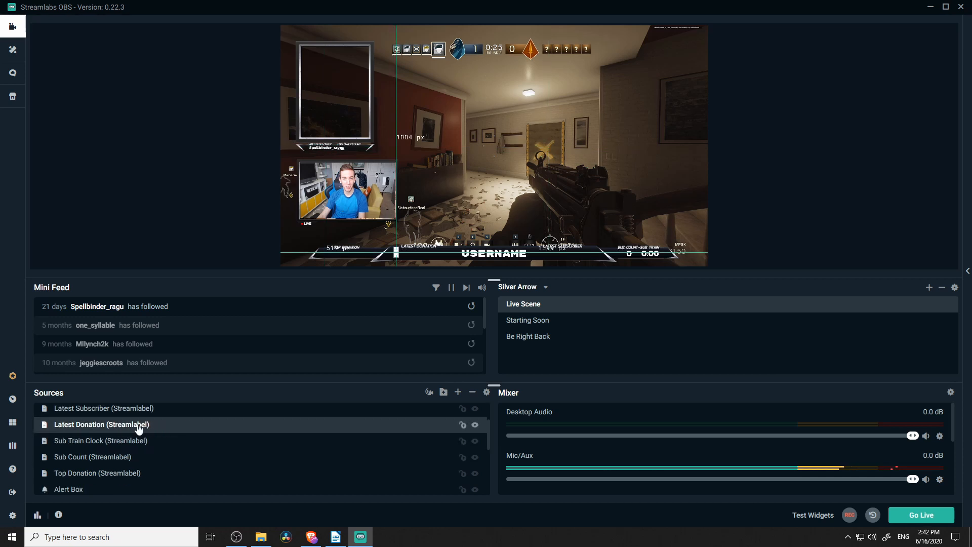
{"action": "scroll", "coordinate": [116, 438], "scroll_direction": "down", "scroll_amount": 2}
{"action": "left_click", "coordinate": [63, 441]}
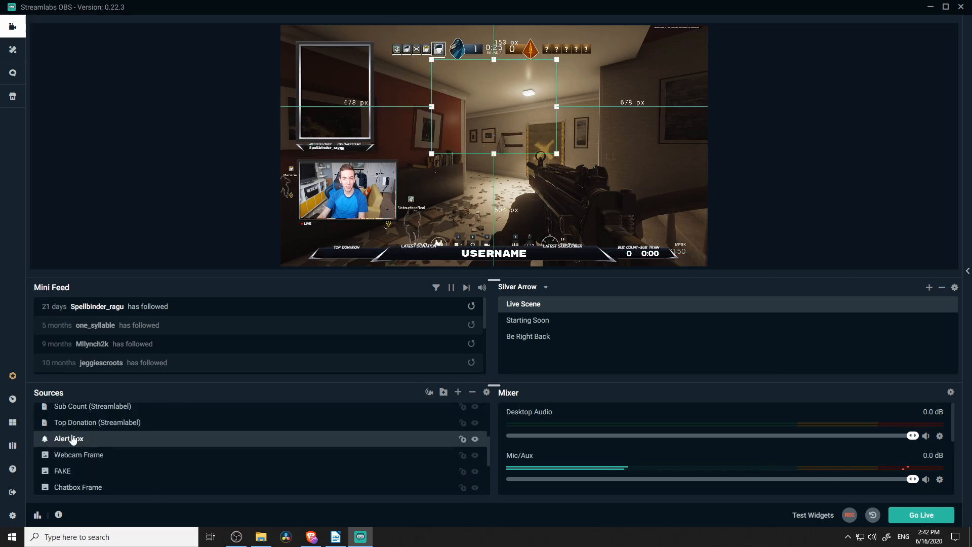
{"action": "left_click", "coordinate": [172, 455]}
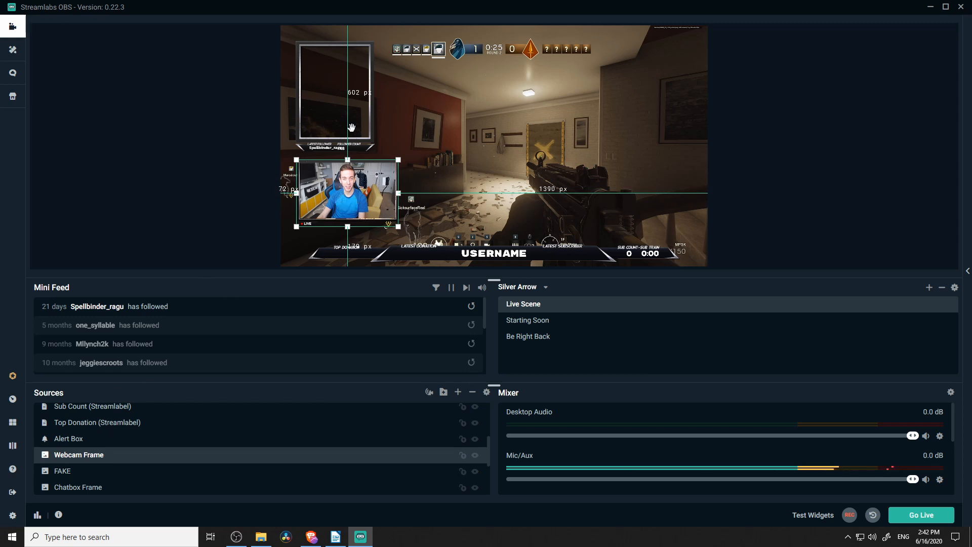
{"action": "scroll", "coordinate": [110, 442], "scroll_direction": "up", "scroll_amount": 2}
{"action": "left_click", "coordinate": [145, 431]}
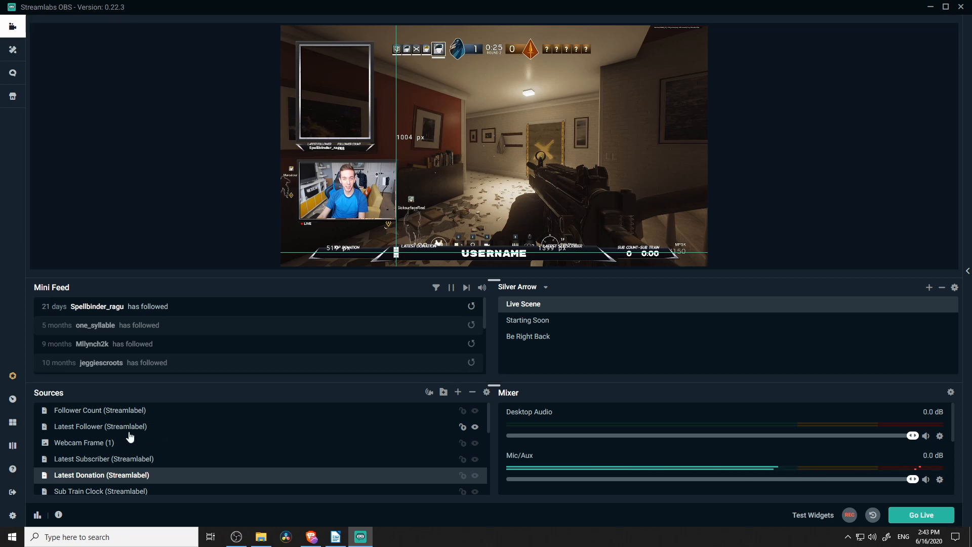
{"action": "left_click", "coordinate": [129, 435]}
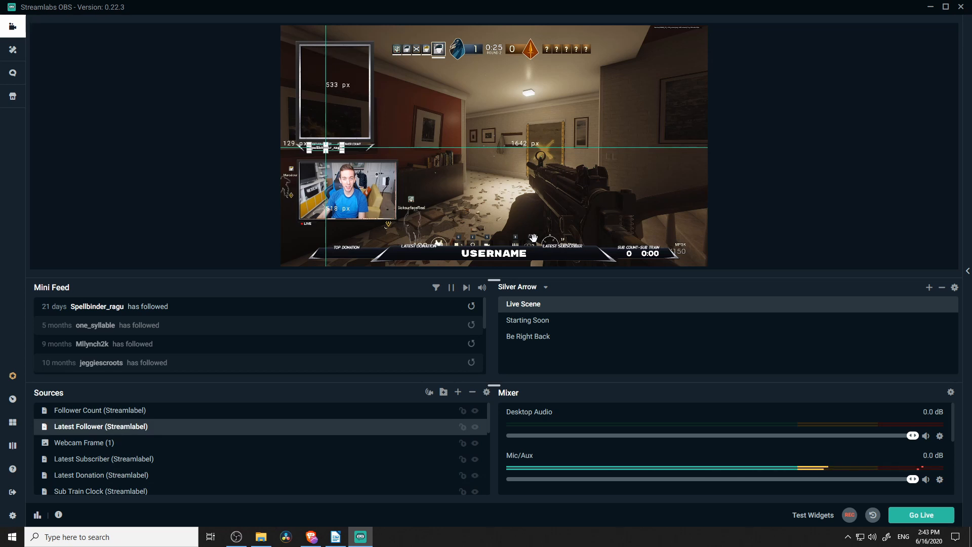
Check the alert box and Chat Box, then open the USERNAME text source's settings.
{"action": "left_click", "coordinate": [509, 129]}
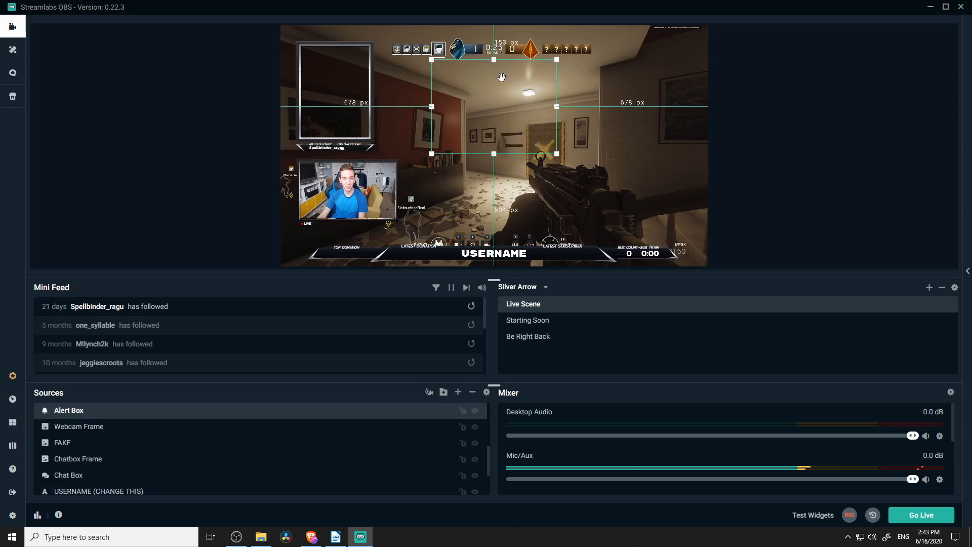
{"action": "scroll", "coordinate": [96, 431], "scroll_direction": "down", "scroll_amount": 1}
{"action": "left_click", "coordinate": [95, 426]}
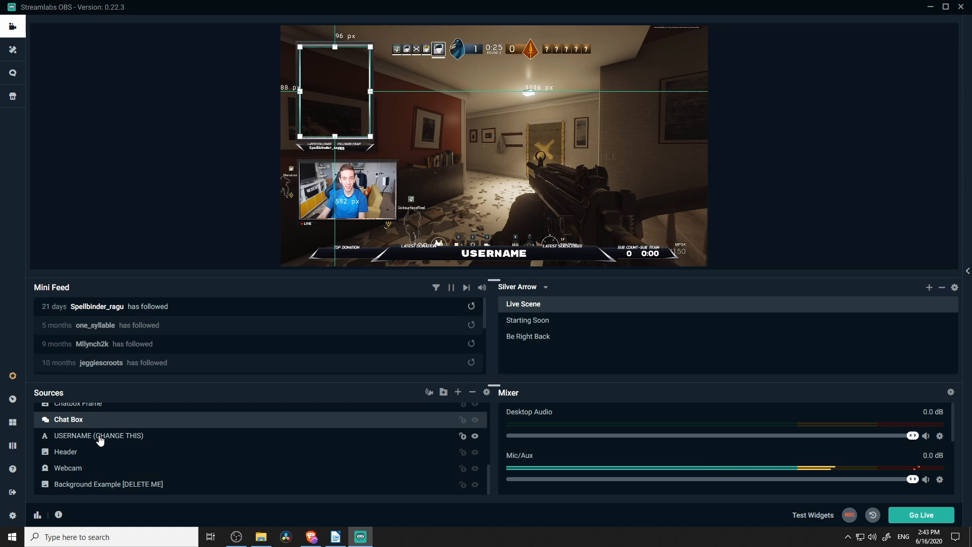
{"action": "left_click", "coordinate": [99, 439]}
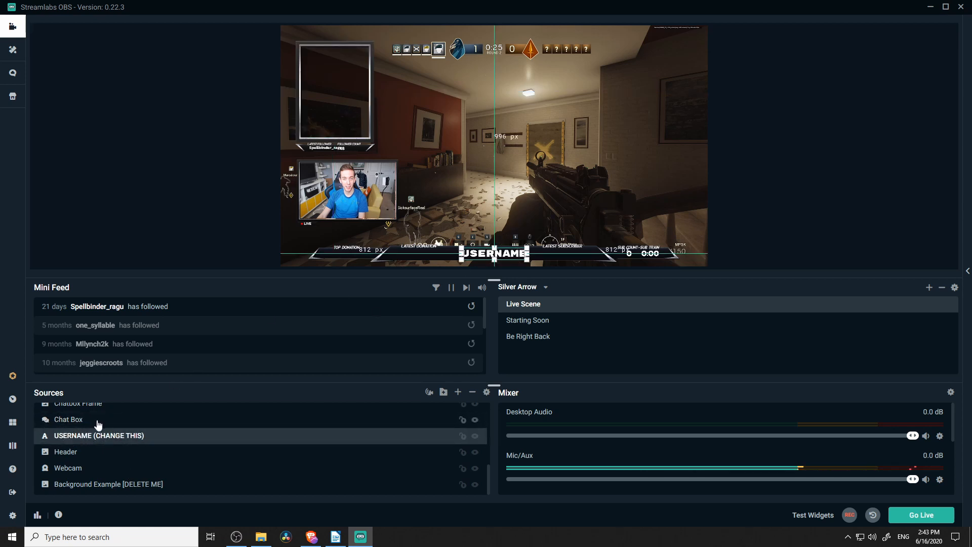
{"action": "left_click", "coordinate": [486, 392]}
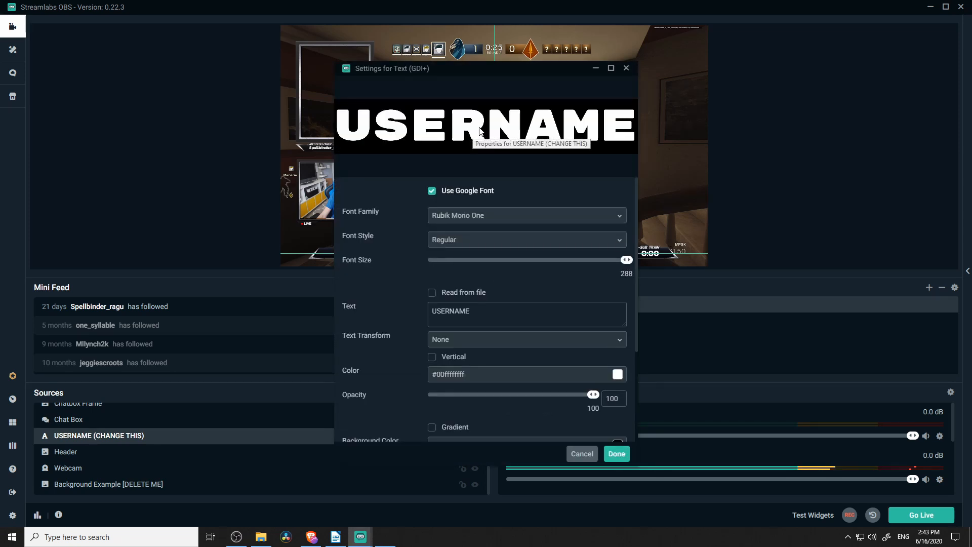
Replace the USERNAME placeholder text with the streamer's channel name.
{"action": "double_click", "coordinate": [500, 318]}
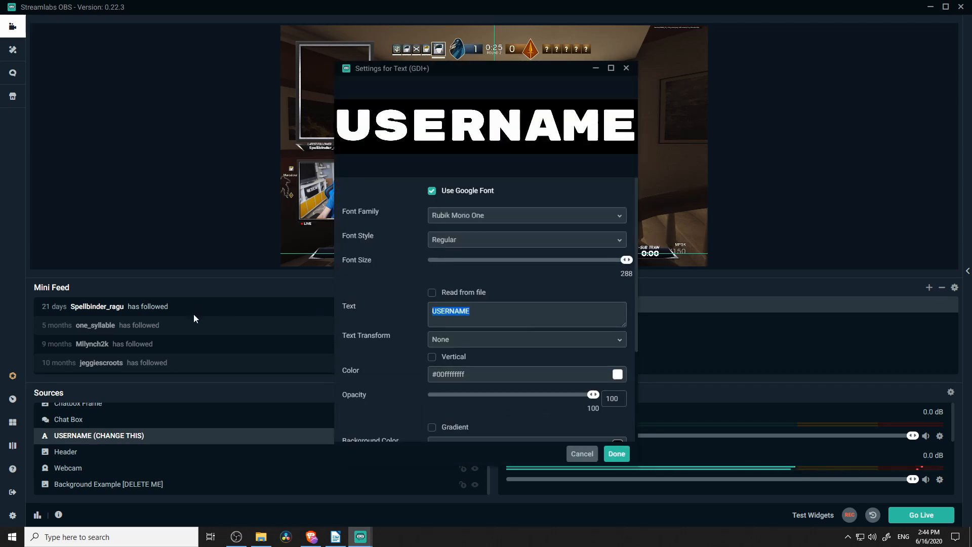
{"action": "type", "text": "Darkskeleton"}
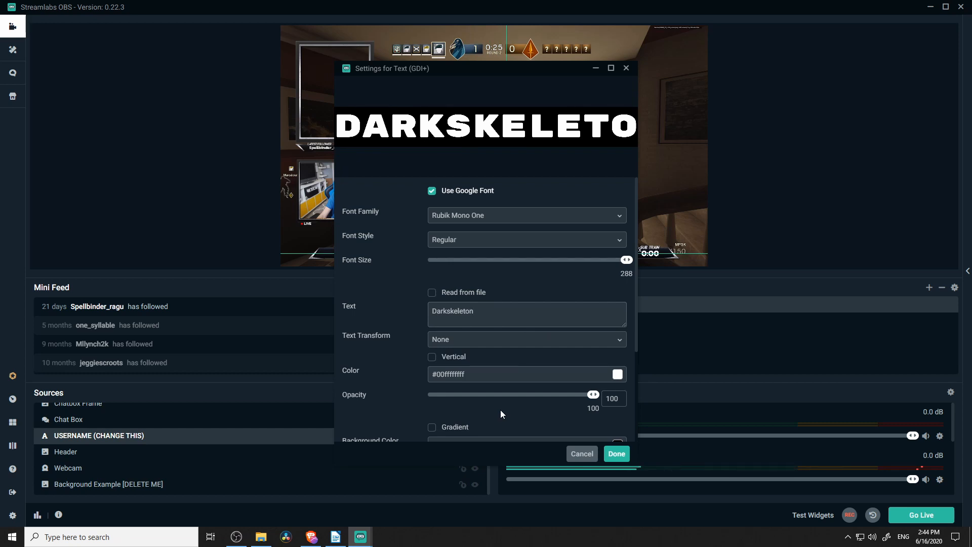
{"action": "left_click", "coordinate": [617, 453]}
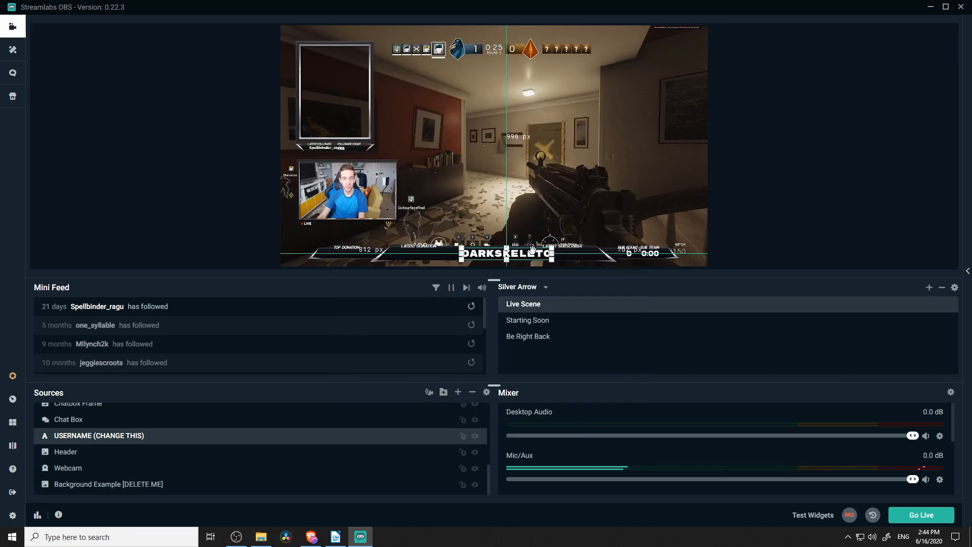
Reduce the name text's font size to 144 so it fits.
{"action": "double_click", "coordinate": [106, 437]}
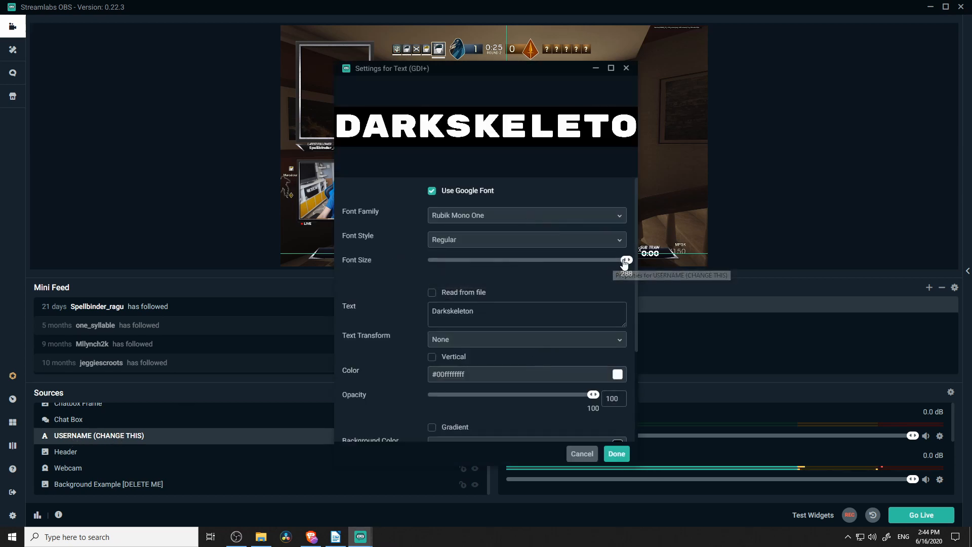
{"action": "left_click_drag", "start_coordinate": [626, 260], "coordinate": [611, 261]}
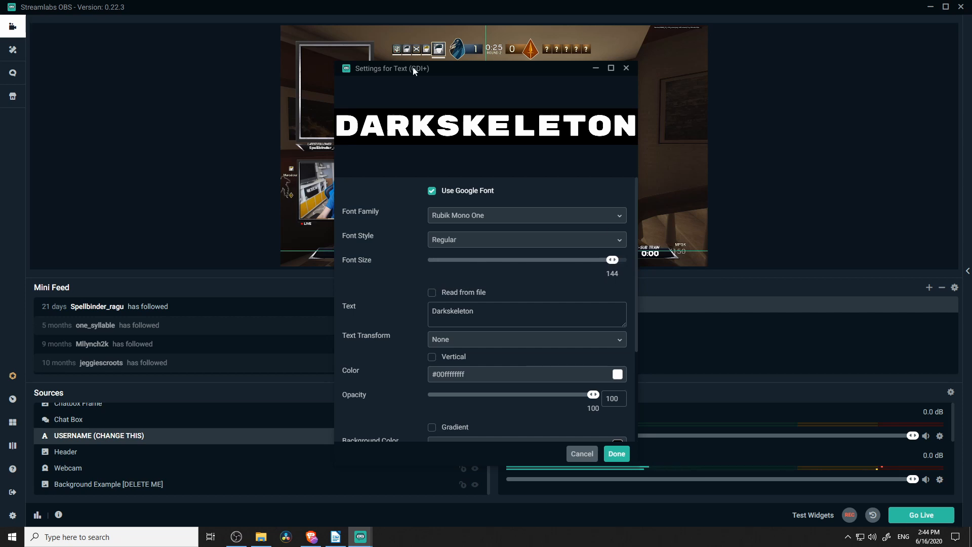
{"action": "left_click", "coordinate": [615, 454]}
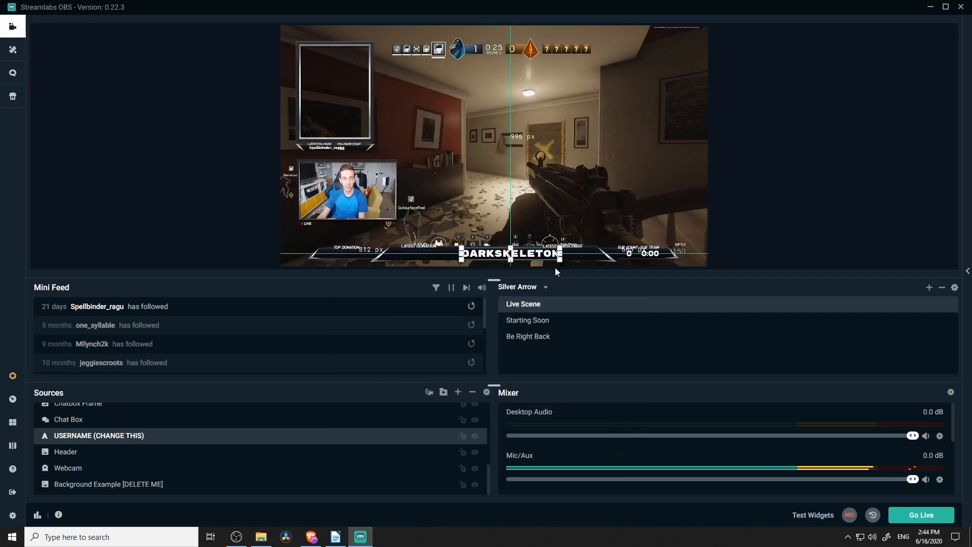
Resize and reposition the name text so it sits centred in the bottom bar.
{"action": "double_click", "coordinate": [141, 439]}
{"action": "left_click_drag", "start_coordinate": [497, 69], "coordinate": [291, 54]}
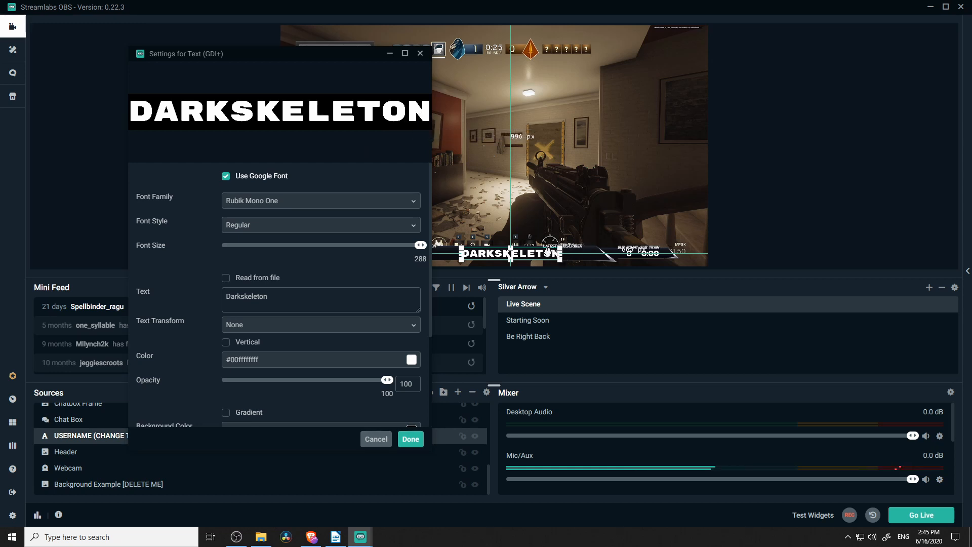
{"action": "left_click", "coordinate": [461, 263]}
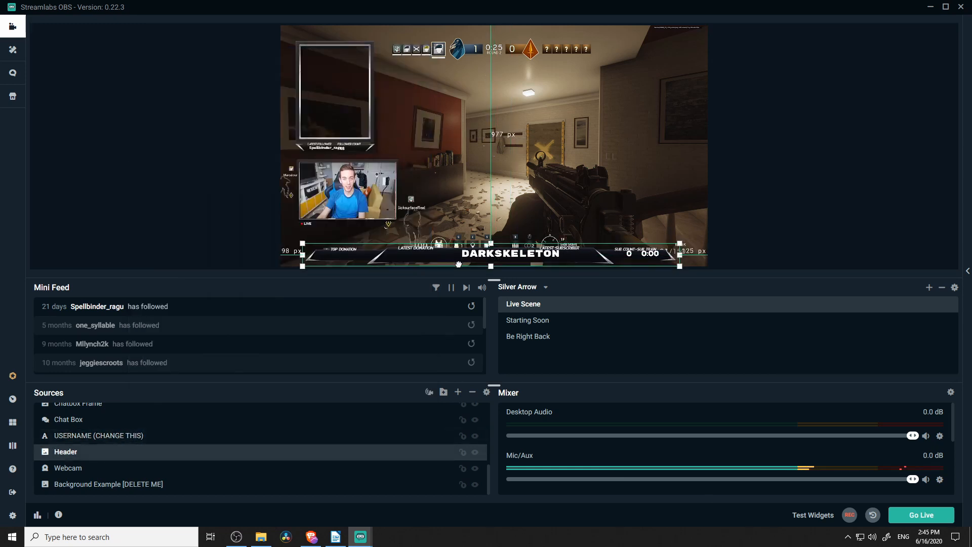
{"action": "left_click", "coordinate": [476, 254]}
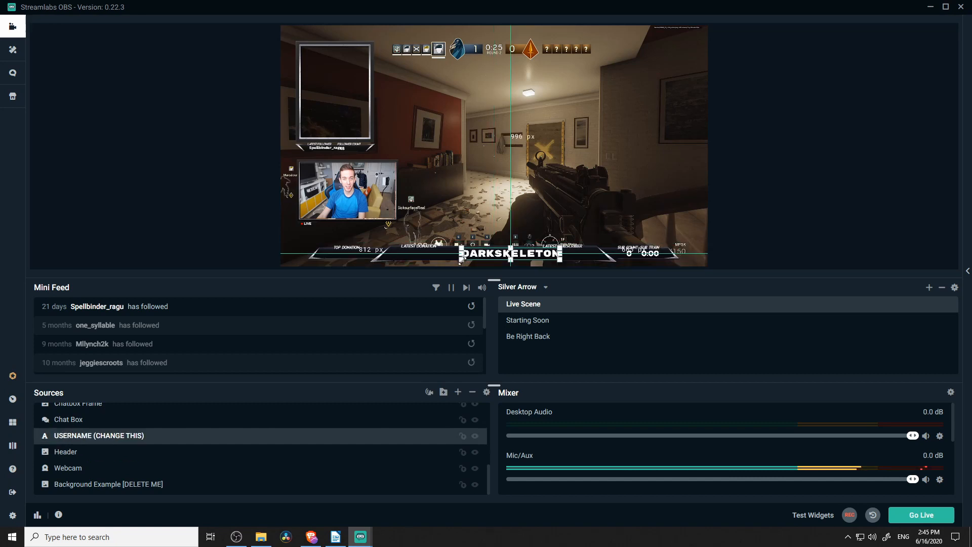
{"action": "left_click_drag", "start_coordinate": [461, 262], "coordinate": [493, 252]}
{"action": "left_click", "coordinate": [807, 217]}
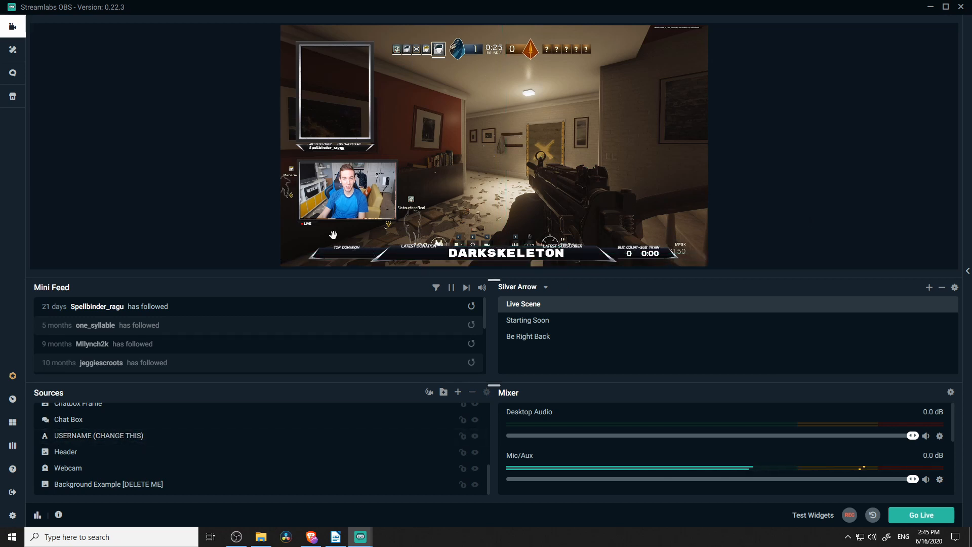
{"action": "left_click", "coordinate": [529, 244]}
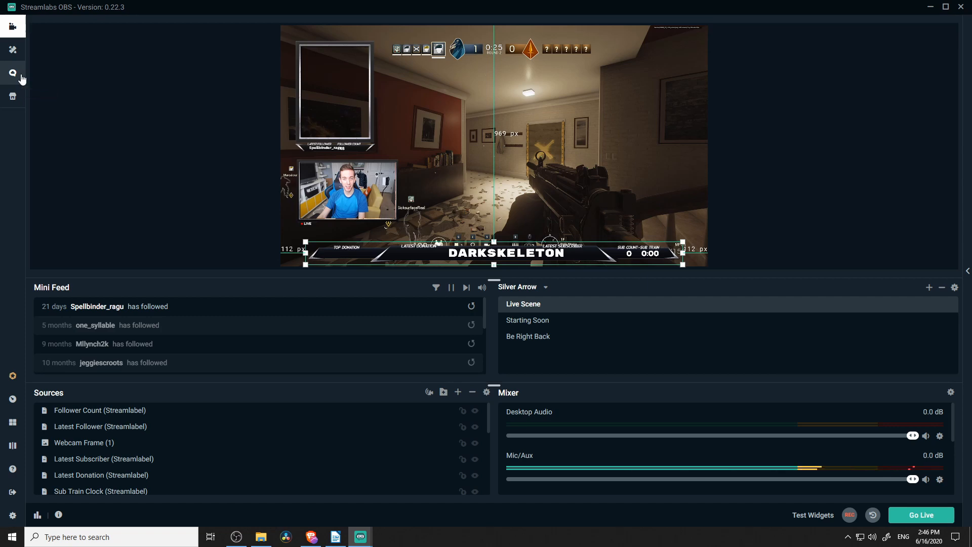
Review Cloudbot's Mod Tools protections and Polls section, then switch Cloudbot on.
{"action": "left_click", "coordinate": [13, 73]}
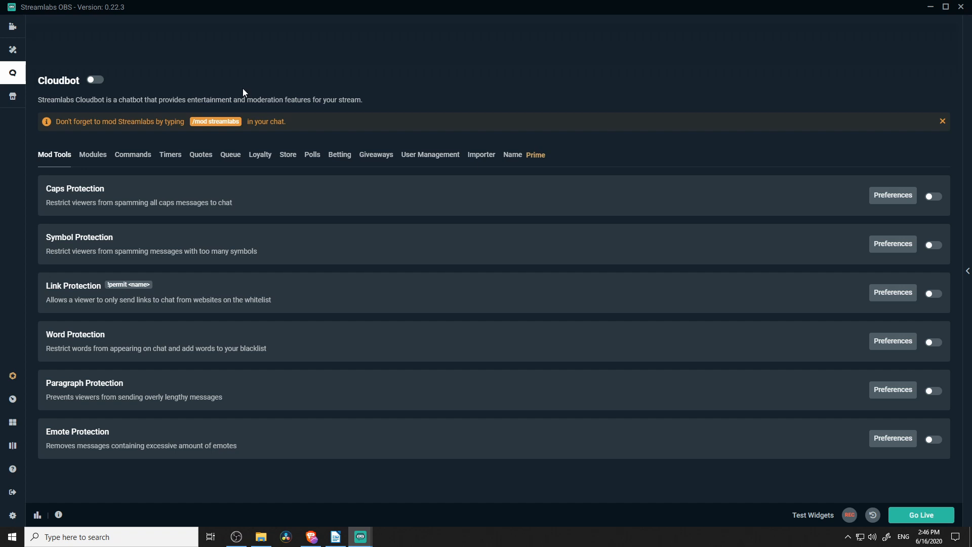
{"action": "left_click_drag", "start_coordinate": [39, 202], "coordinate": [228, 203]}
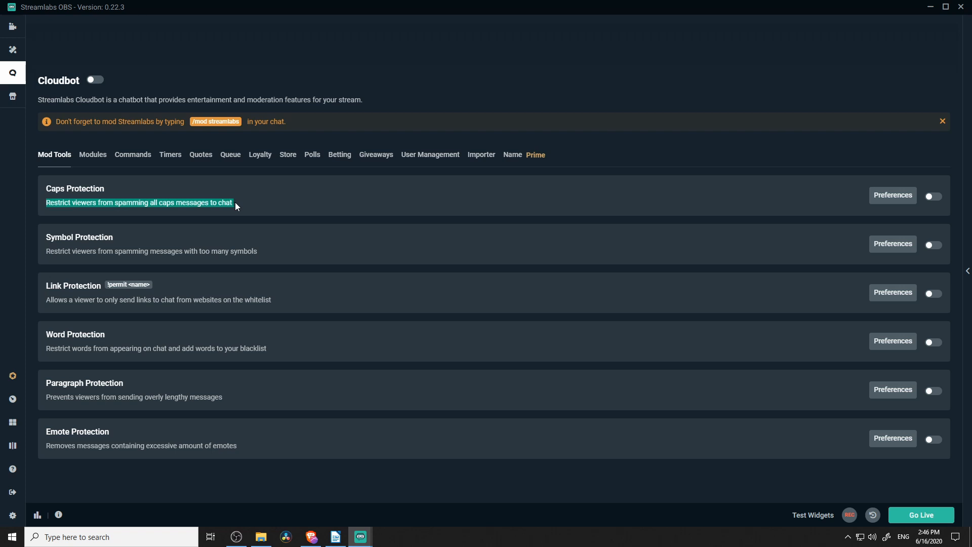
{"action": "left_click", "coordinate": [235, 202]}
{"action": "left_click_drag", "start_coordinate": [114, 300], "coordinate": [287, 304]}
{"action": "left_click", "coordinate": [287, 299]}
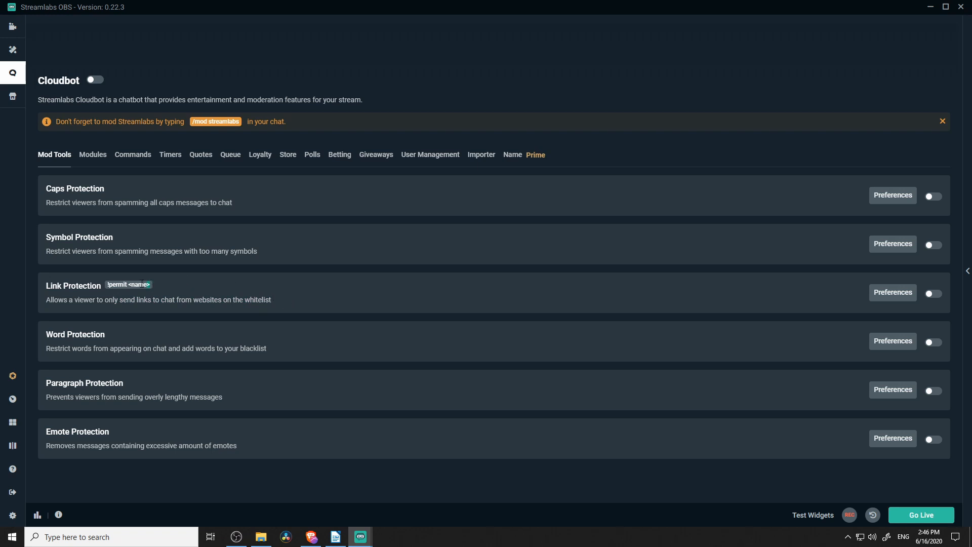
{"action": "left_click_drag", "start_coordinate": [151, 285], "coordinate": [108, 285]}
{"action": "left_click", "coordinate": [160, 287]}
{"action": "left_click", "coordinate": [312, 154]}
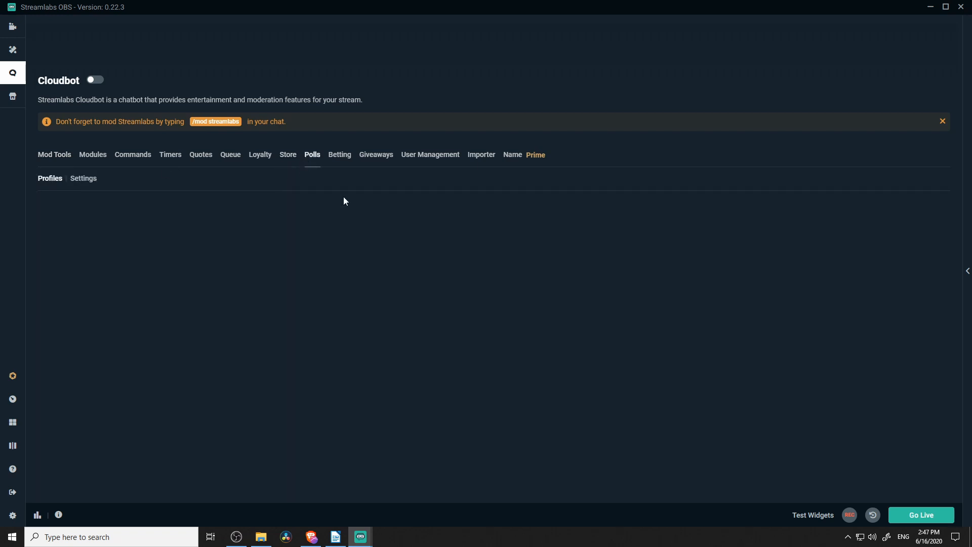
{"action": "left_click", "coordinate": [55, 155]}
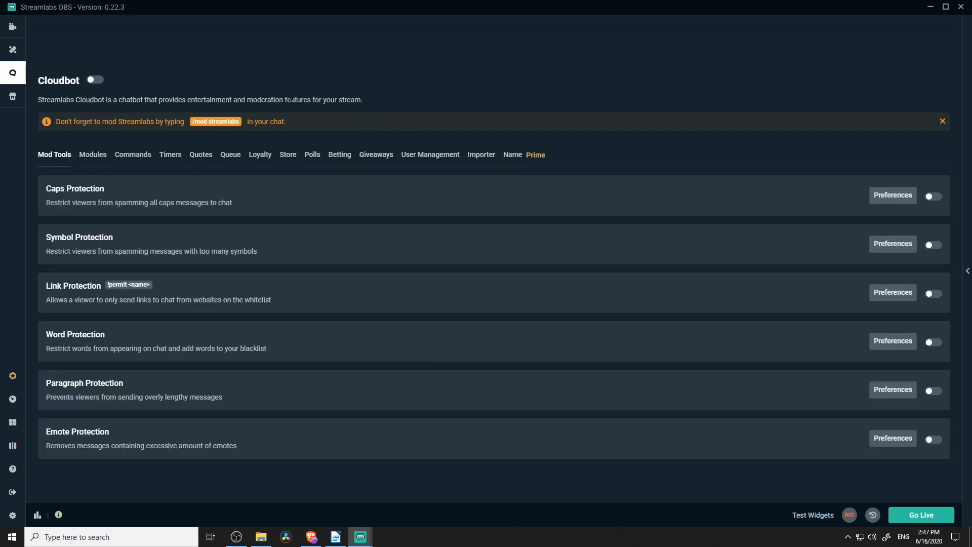
{"action": "left_click", "coordinate": [94, 79]}
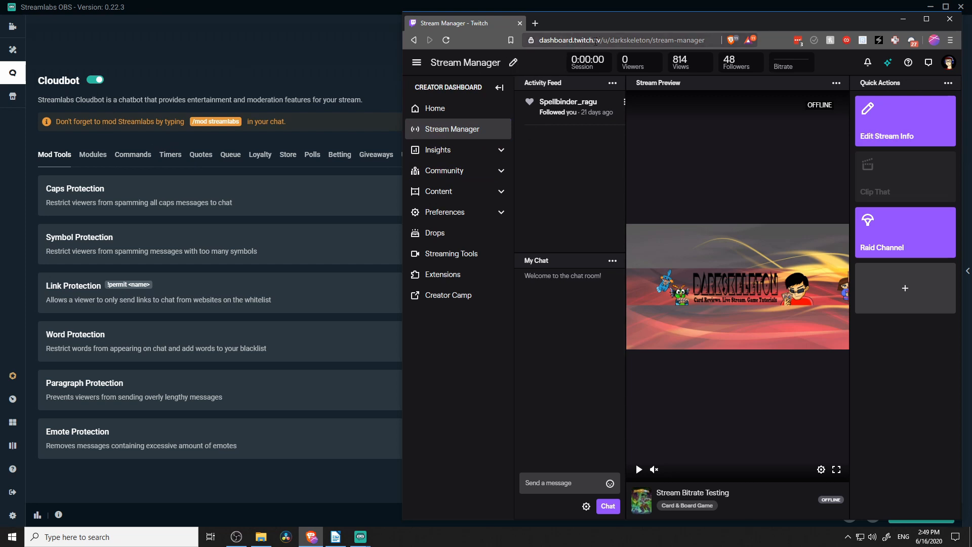
Send '/mod streamlabs' in the Twitch chat to grant Streamlabs moderator privileges.
{"action": "left_click", "coordinate": [558, 478]}
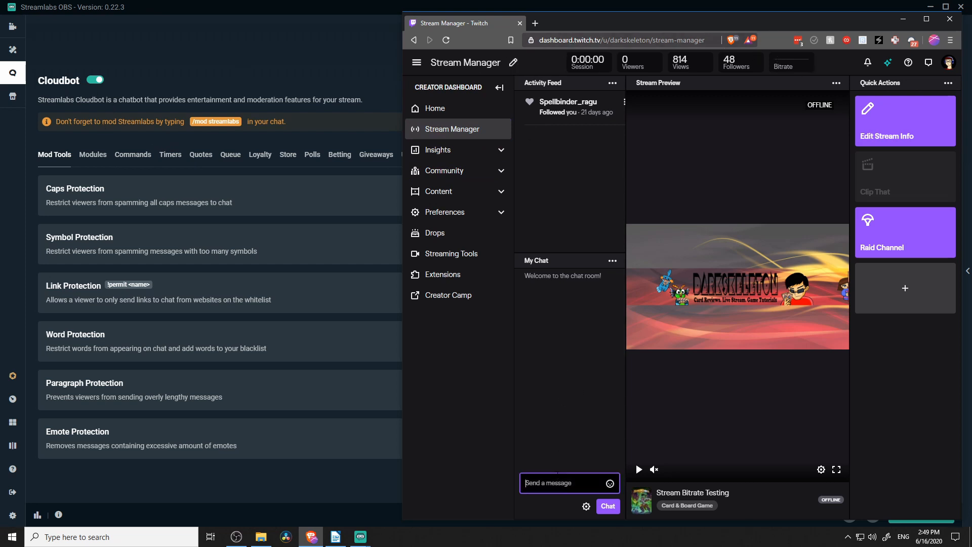
{"action": "type", "text": "/mod streamlabs"}
{"action": "key", "text": "Return"}
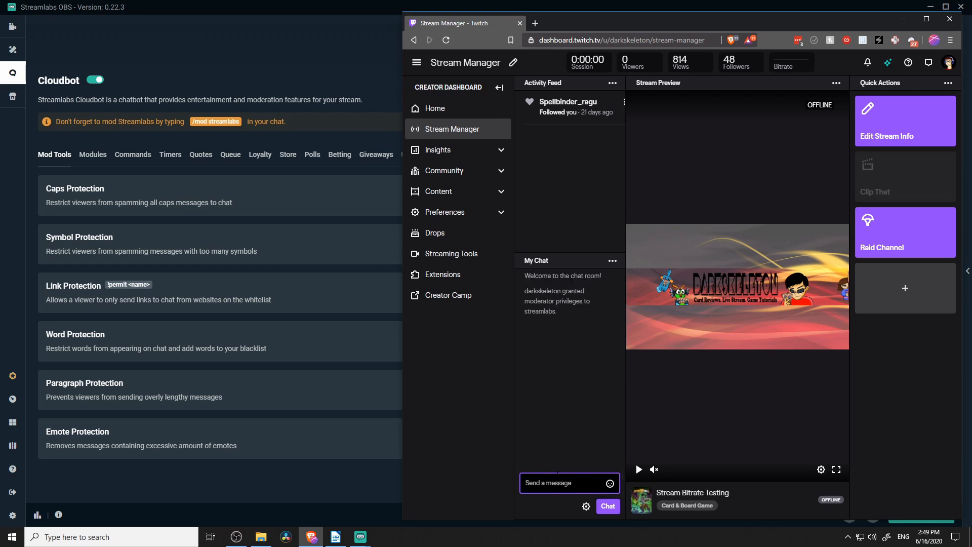
{"action": "left_click_drag", "start_coordinate": [524, 291], "coordinate": [572, 315]}
{"action": "left_click", "coordinate": [572, 314]}
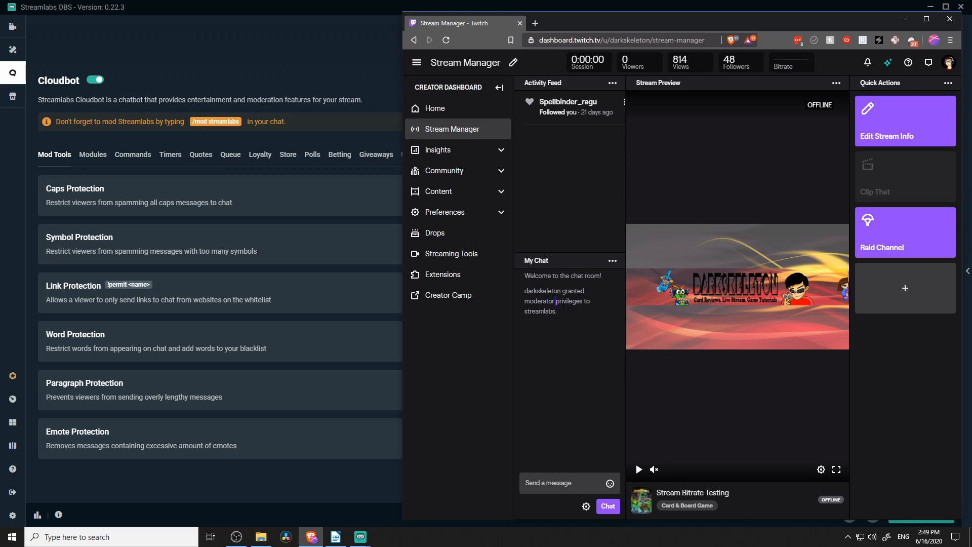
{"action": "left_click_drag", "start_coordinate": [564, 306], "coordinate": [580, 311]}
{"action": "left_click", "coordinate": [580, 311]}
{"action": "left_click", "coordinate": [13, 96]}
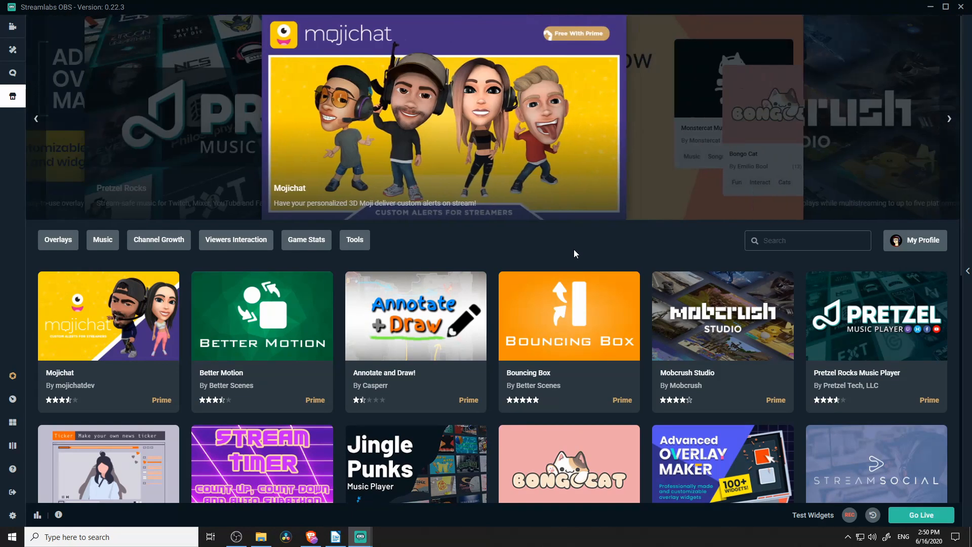
{"action": "scroll", "coordinate": [607, 246], "scroll_direction": "down", "scroll_amount": 3}
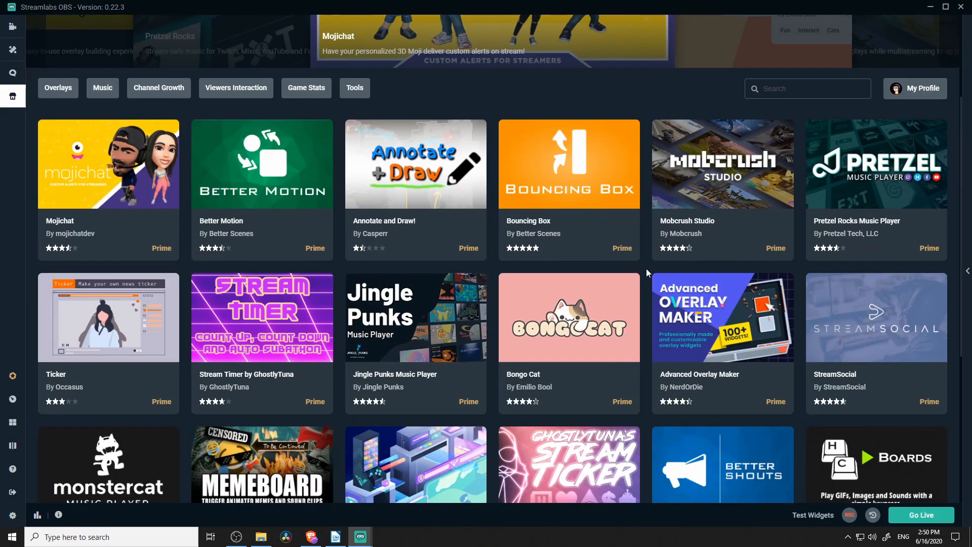
{"action": "scroll", "coordinate": [642, 269], "scroll_direction": "up", "scroll_amount": 2}
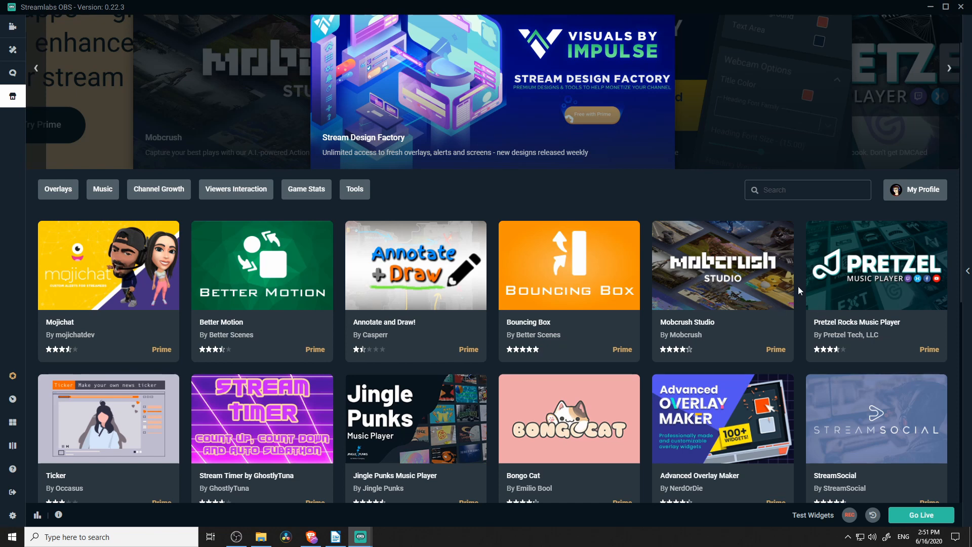
{"action": "scroll", "coordinate": [393, 234], "scroll_direction": "up", "scroll_amount": 1}
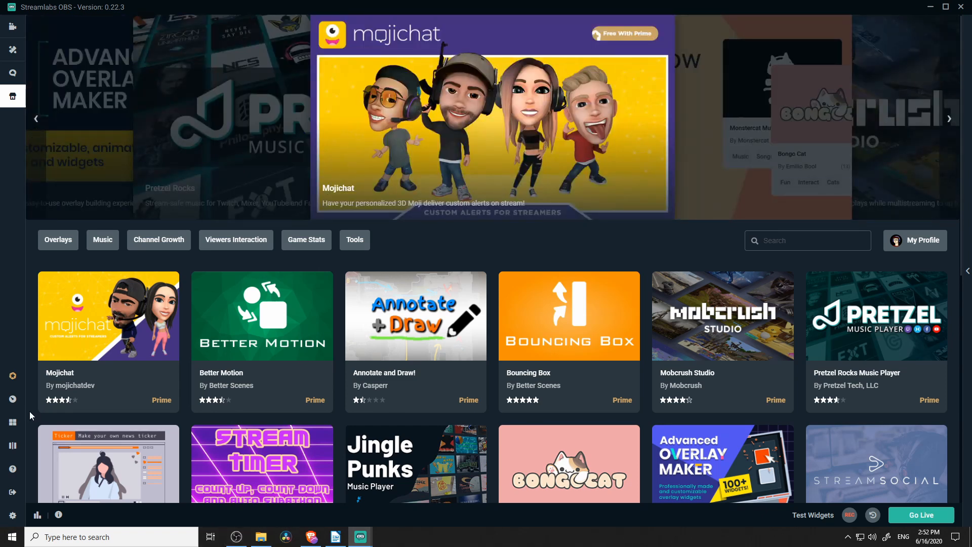
Log out of Streamlabs OBS and start signing in with a YouTube account.
{"action": "left_click", "coordinate": [11, 491]}
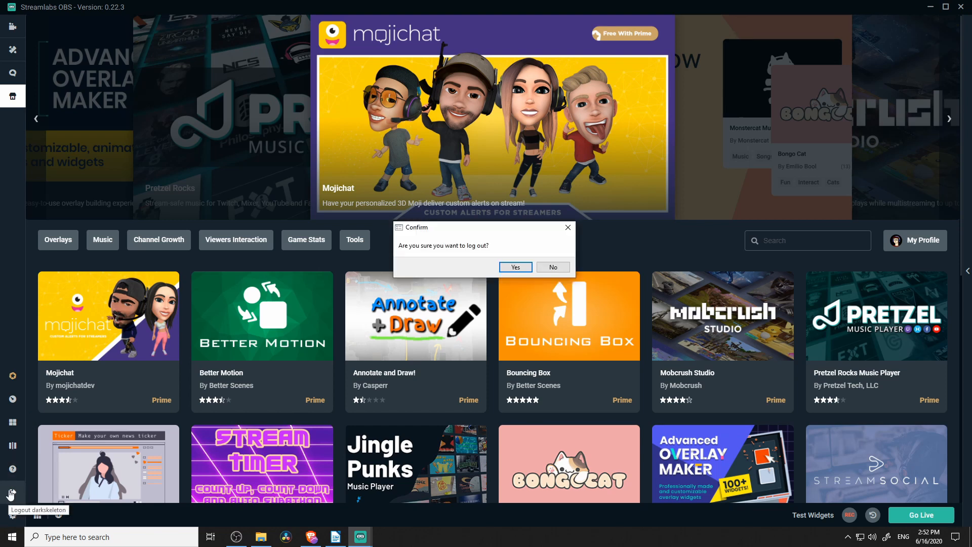
{"action": "left_click", "coordinate": [512, 267]}
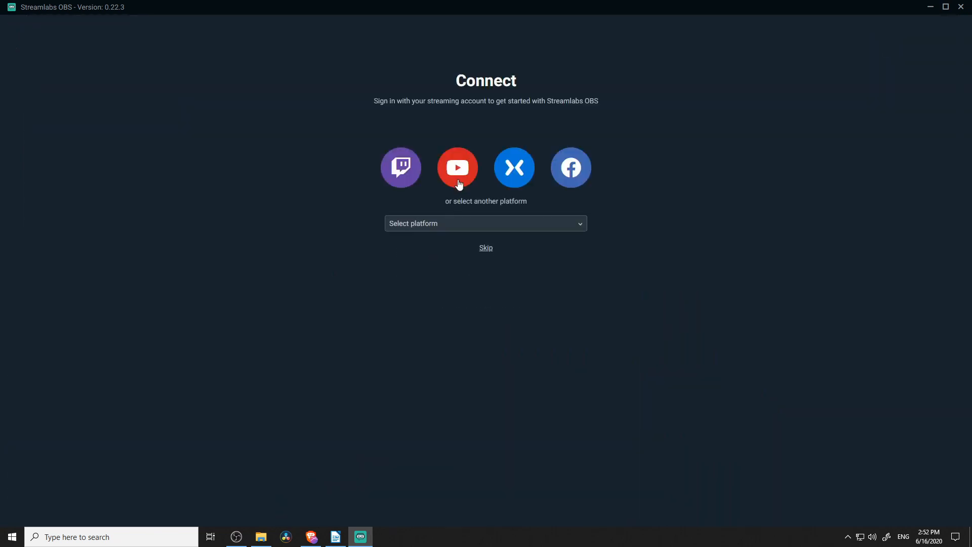
{"action": "left_click", "coordinate": [459, 183]}
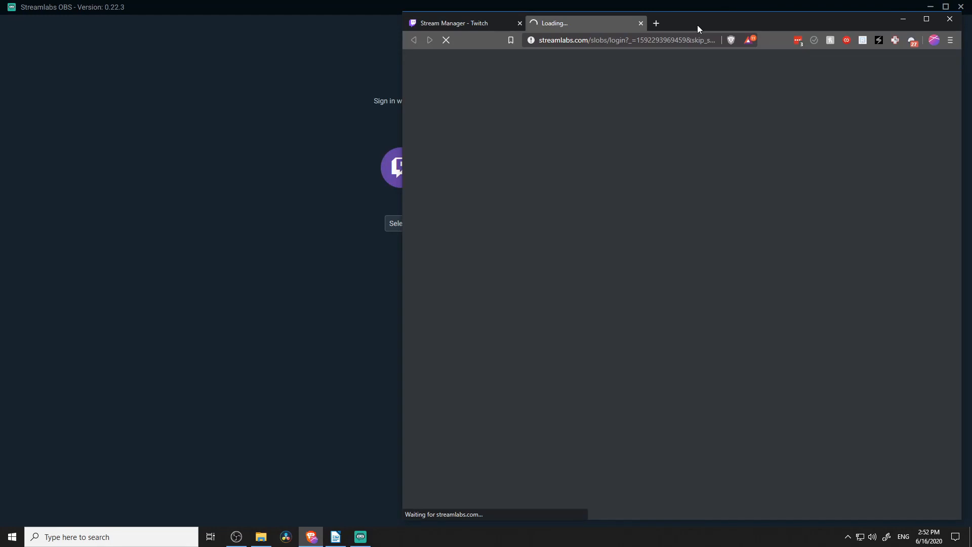
{"action": "left_click_drag", "start_coordinate": [697, 25], "coordinate": [585, 22]}
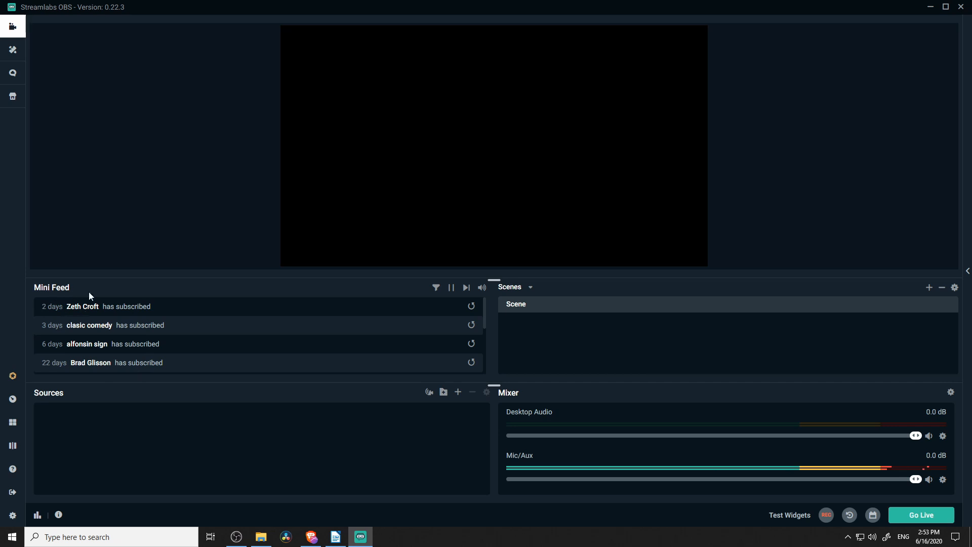
Search Themes for 'free', then open Cloudbot showing the YouTube moderator reminder.
{"action": "left_click", "coordinate": [12, 49]}
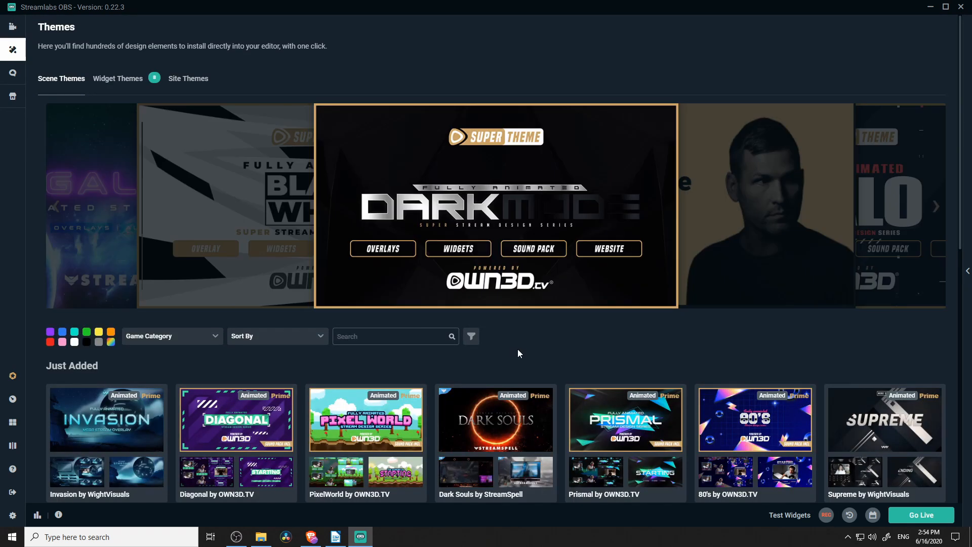
{"action": "left_click", "coordinate": [401, 335]}
{"action": "type", "text": "free"}
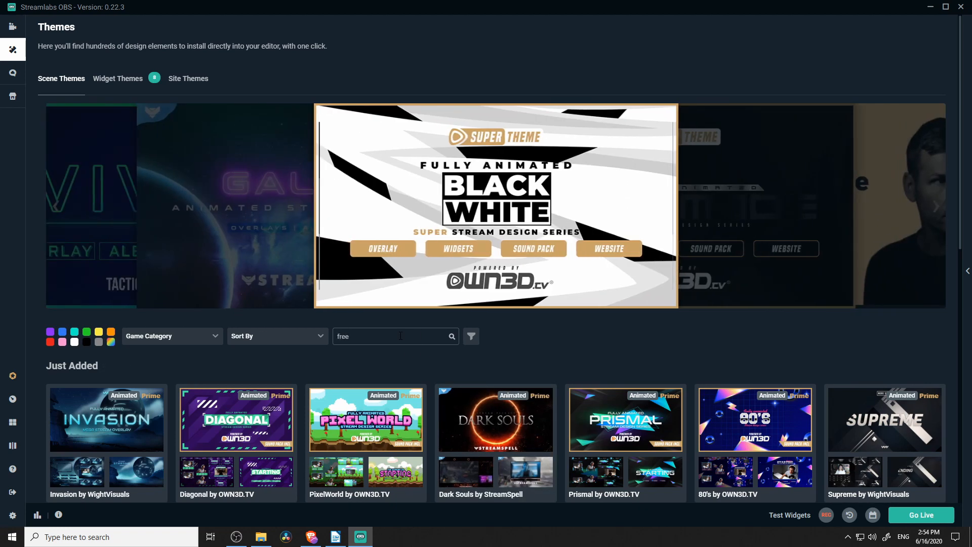
{"action": "key", "text": "Return"}
{"action": "scroll", "coordinate": [392, 324], "scroll_direction": "down", "scroll_amount": 3}
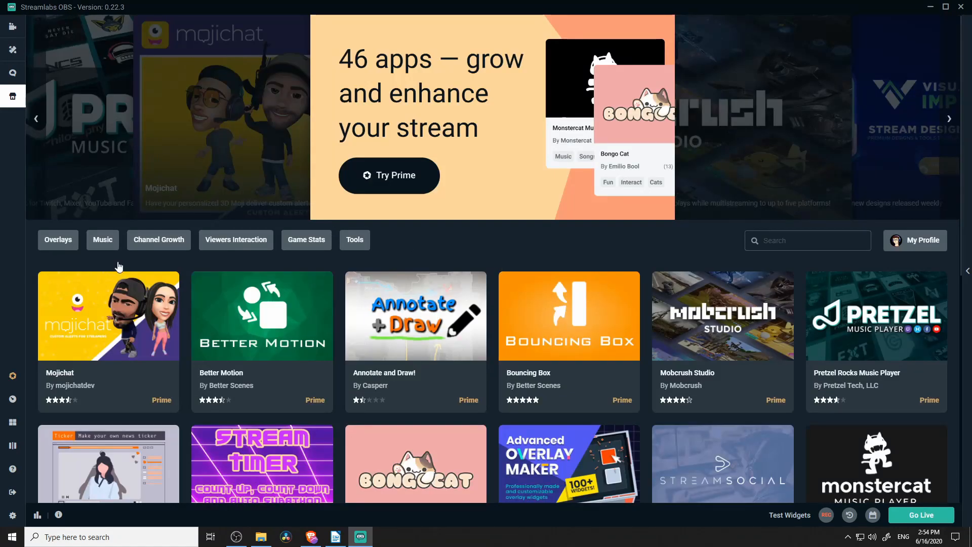
{"action": "left_click", "coordinate": [13, 73]}
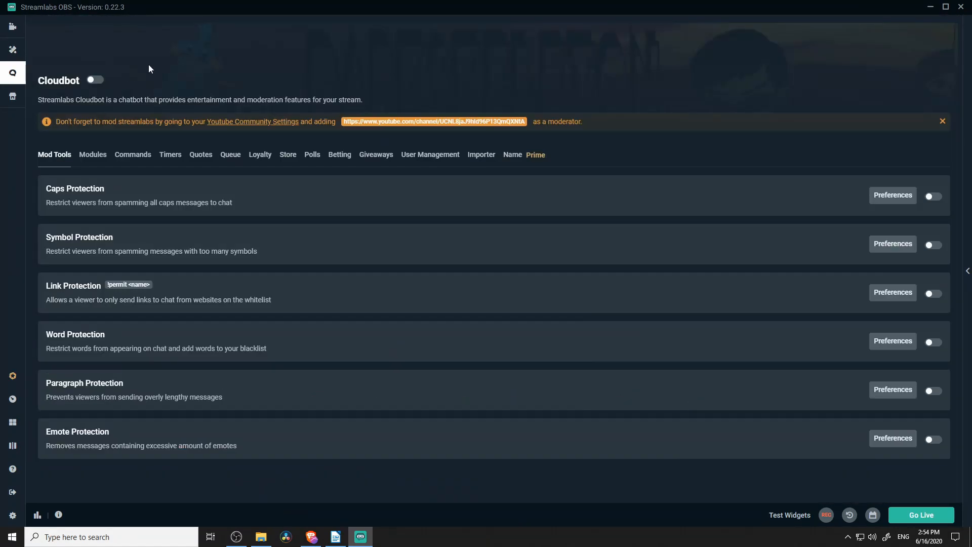
Open YouTube Studio's Community settings from the Cloudbot reminder banner's link.
{"action": "left_click", "coordinate": [346, 121]}
{"action": "key", "text": "ctrl+c"}
{"action": "left_click_drag", "start_coordinate": [345, 121], "coordinate": [394, 123]}
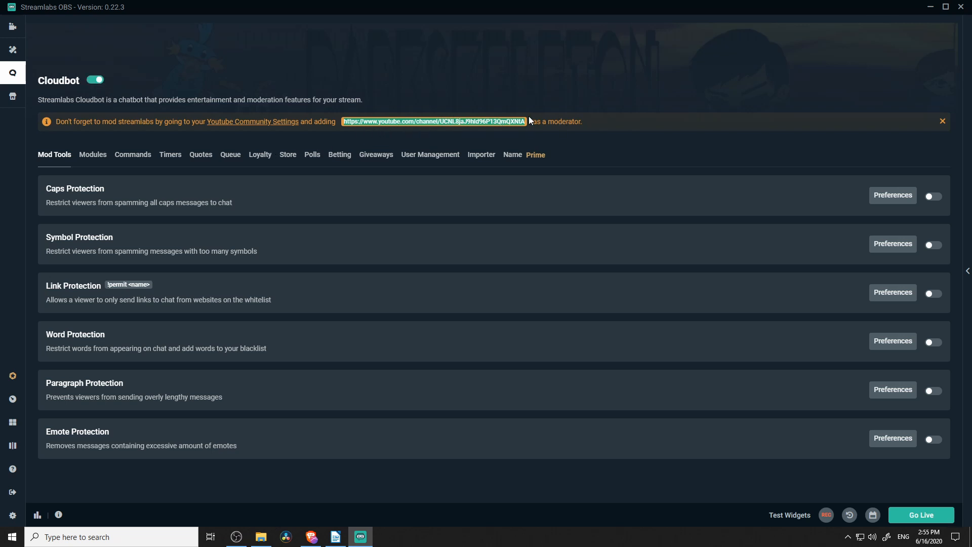
{"action": "left_click", "coordinate": [263, 131]}
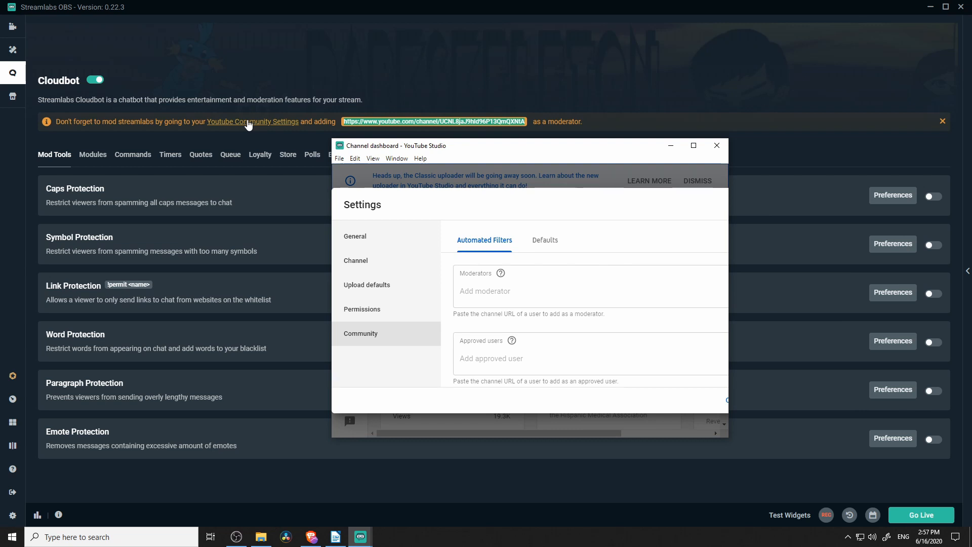
Paste the Streamlabs channel URL into YouTube Studio Moderators, pick Streamlabs, and save.
{"action": "left_click", "coordinate": [370, 124]}
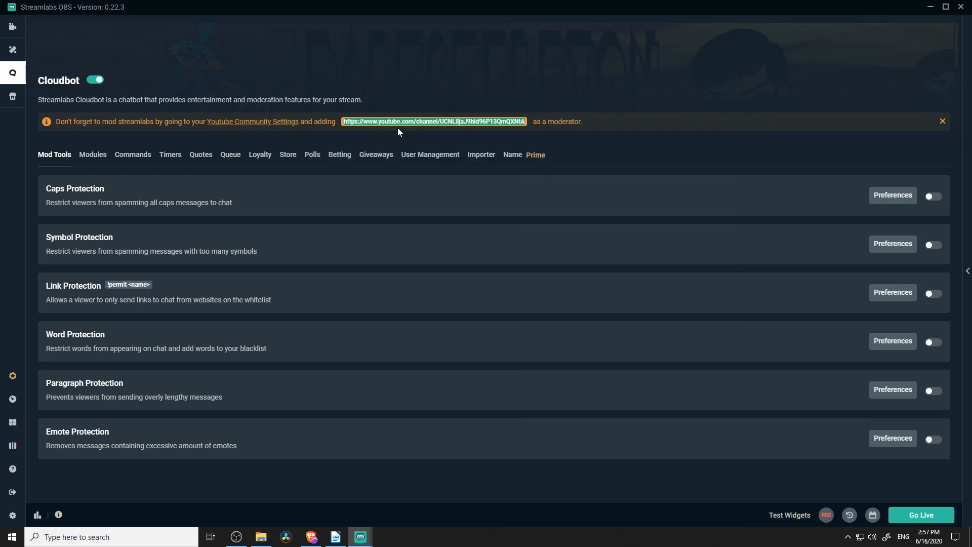
{"action": "key", "text": "alt+Tab"}
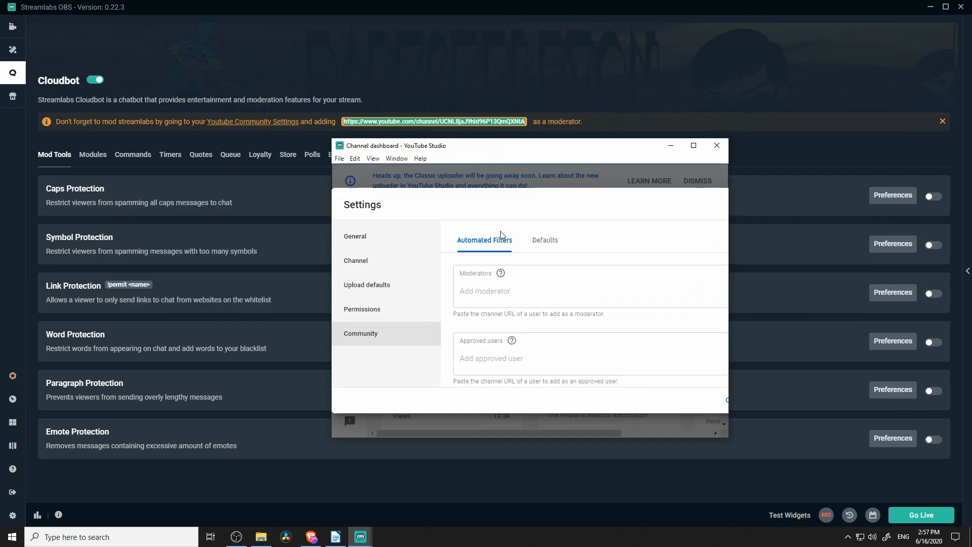
{"action": "left_click", "coordinate": [528, 289]}
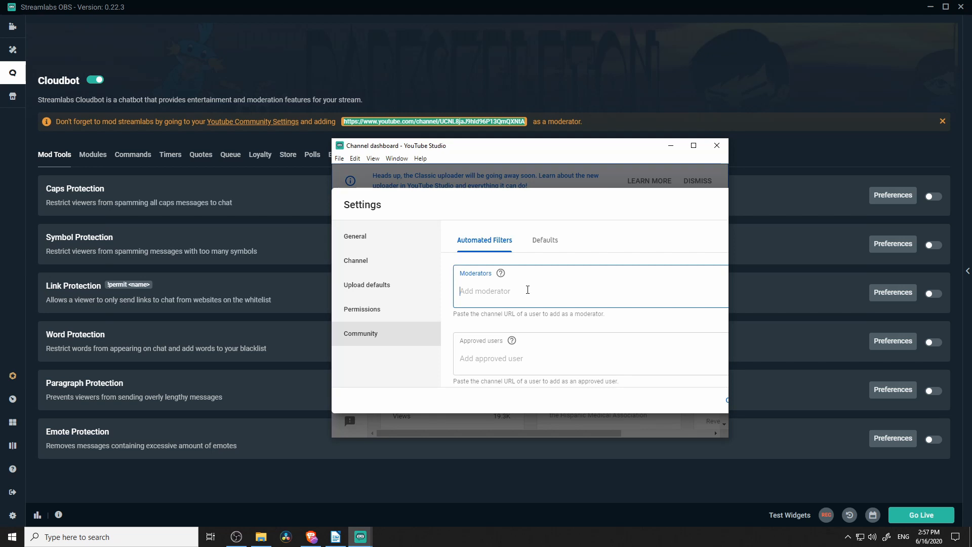
{"action": "key", "text": "ctrl+v"}
{"action": "left_click", "coordinate": [619, 280]}
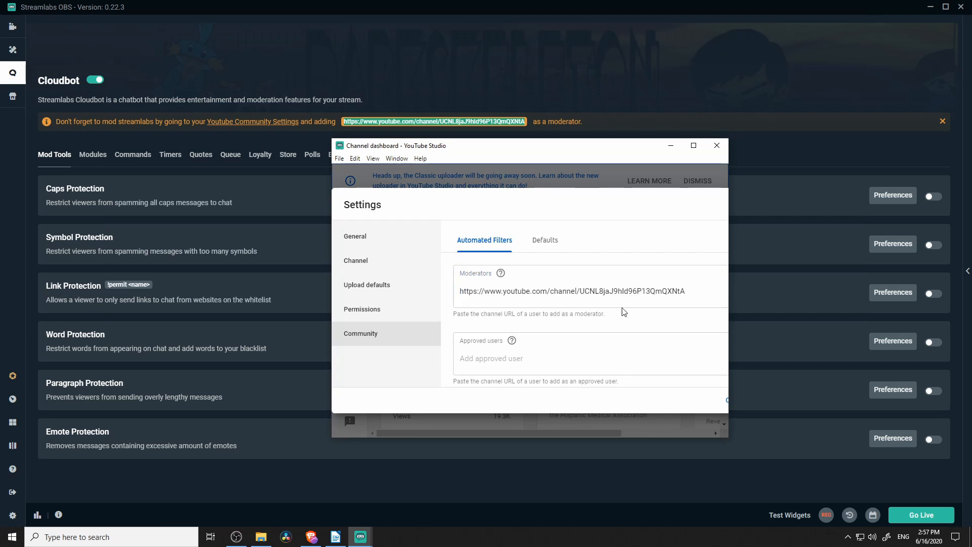
{"action": "left_click_drag", "start_coordinate": [729, 258], "coordinate": [861, 259]}
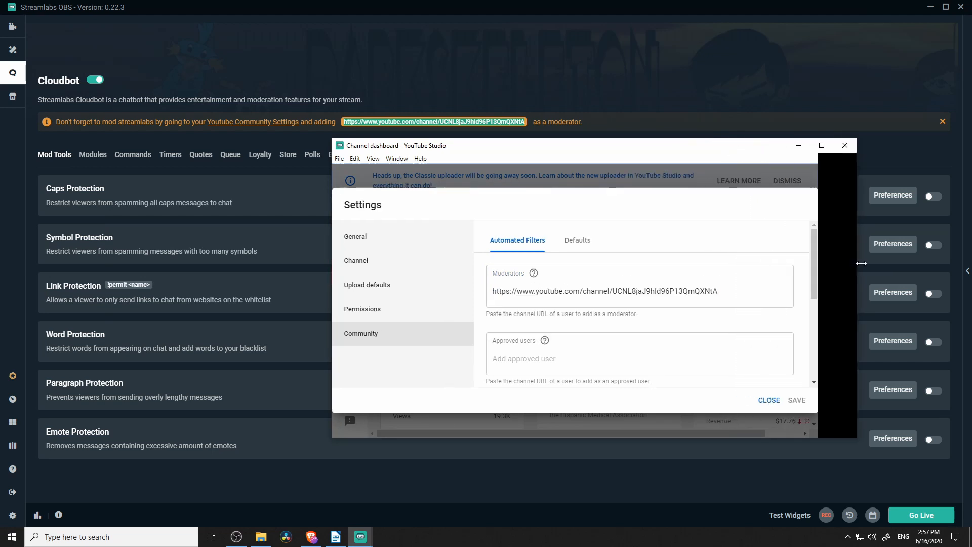
{"action": "left_click", "coordinate": [751, 295]}
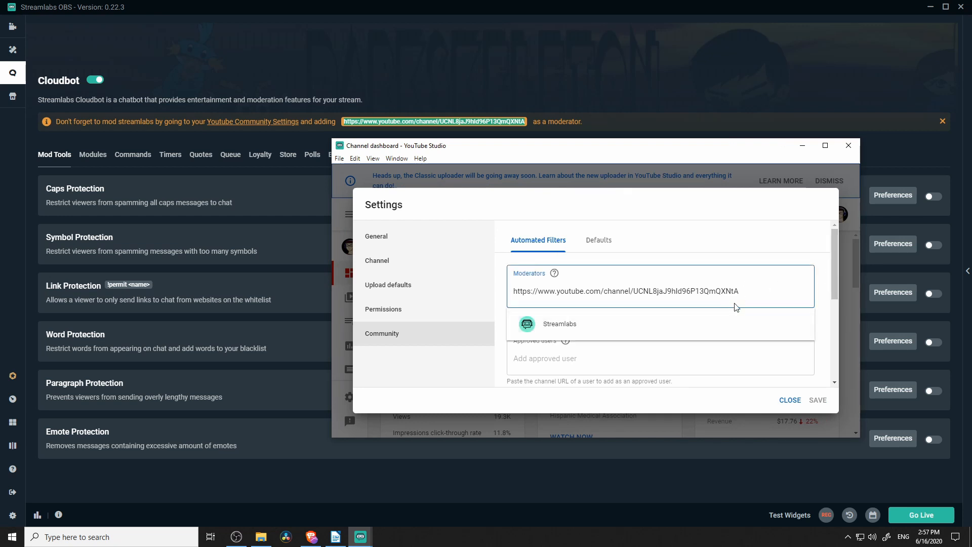
{"action": "left_click", "coordinate": [583, 327]}
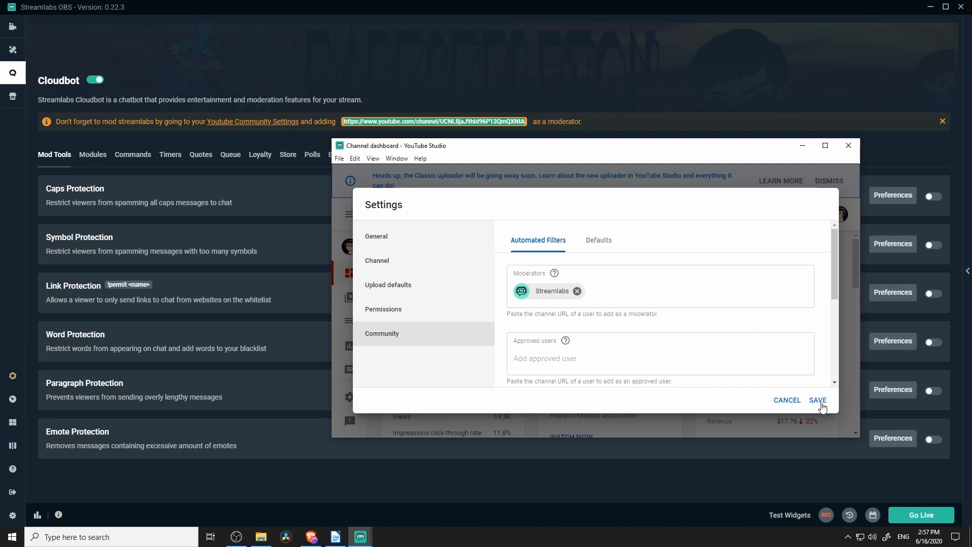
{"action": "left_click", "coordinate": [819, 401]}
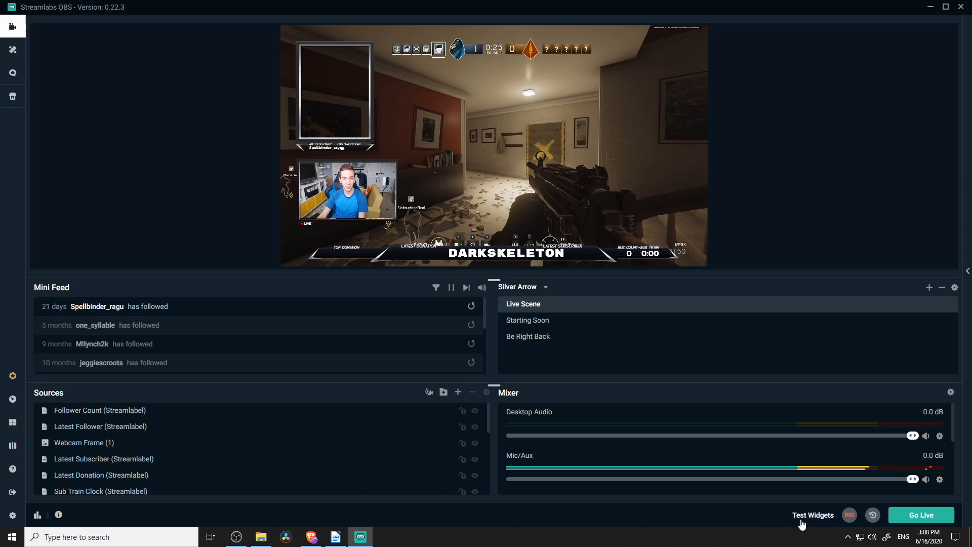
Fire test follow, subscription and donation alerts, then switch to the Starting Soon scene.
{"action": "left_click", "coordinate": [802, 521]}
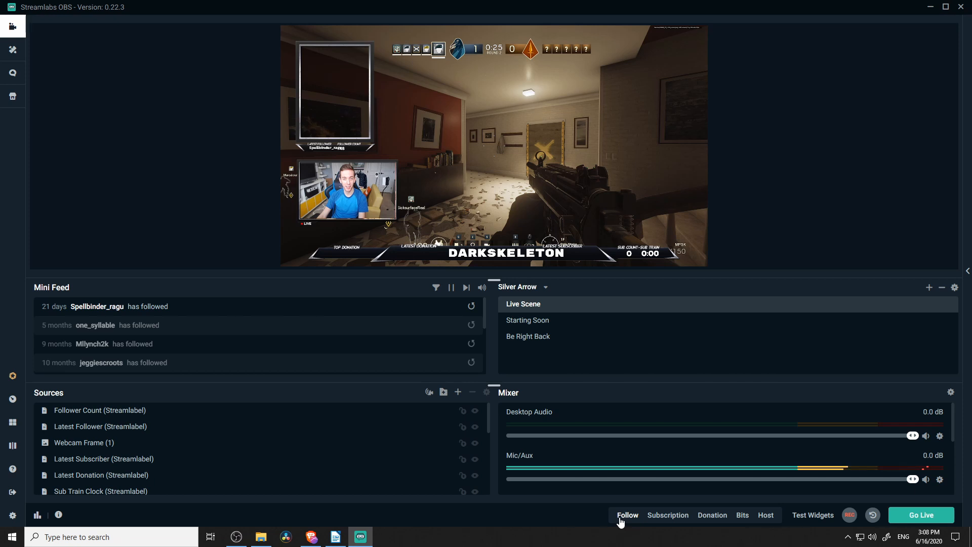
{"action": "left_click", "coordinate": [627, 515]}
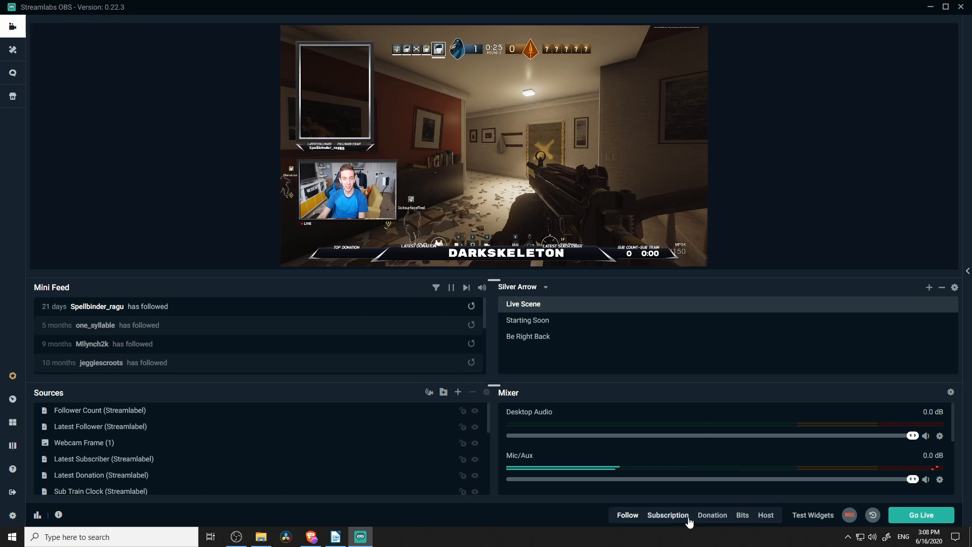
{"action": "left_click", "coordinate": [662, 519]}
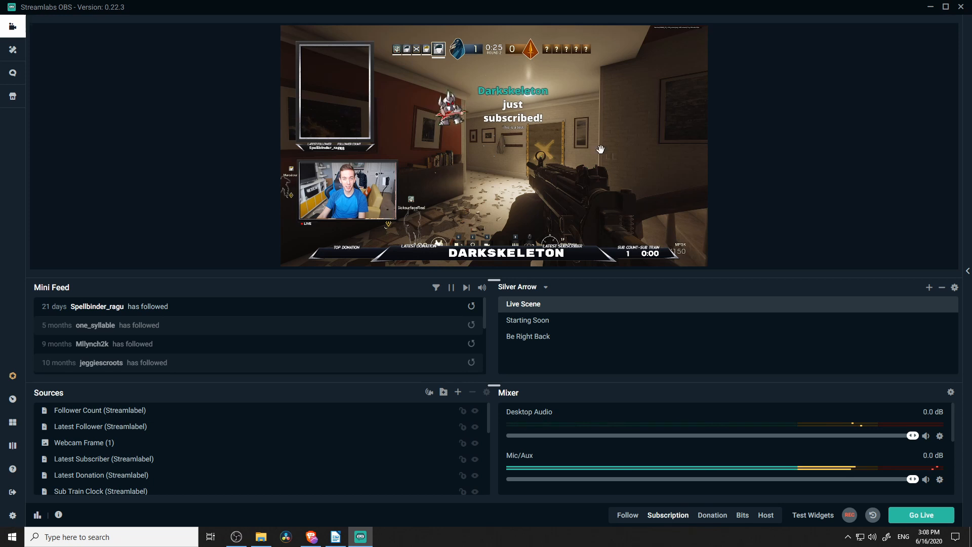
{"action": "left_click", "coordinate": [714, 517]}
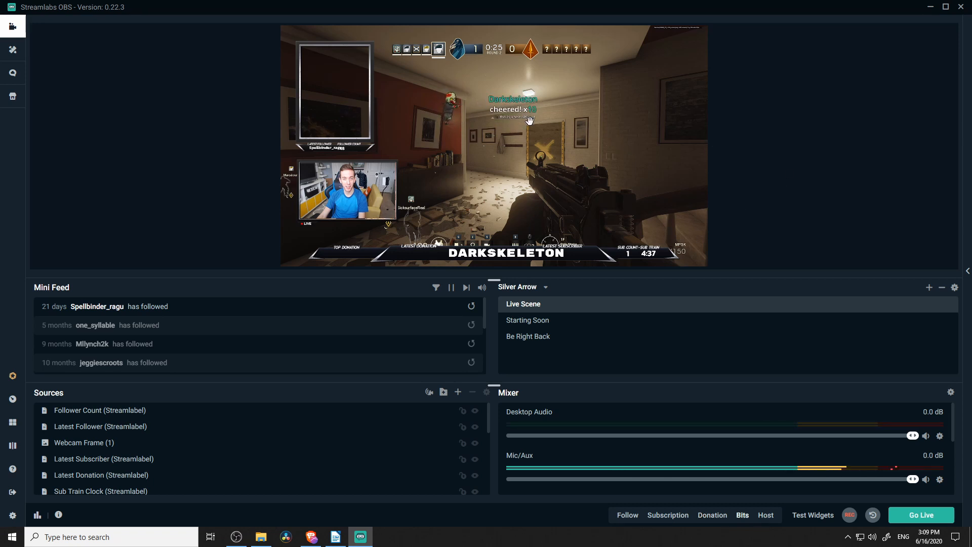
{"action": "left_click", "coordinate": [527, 320]}
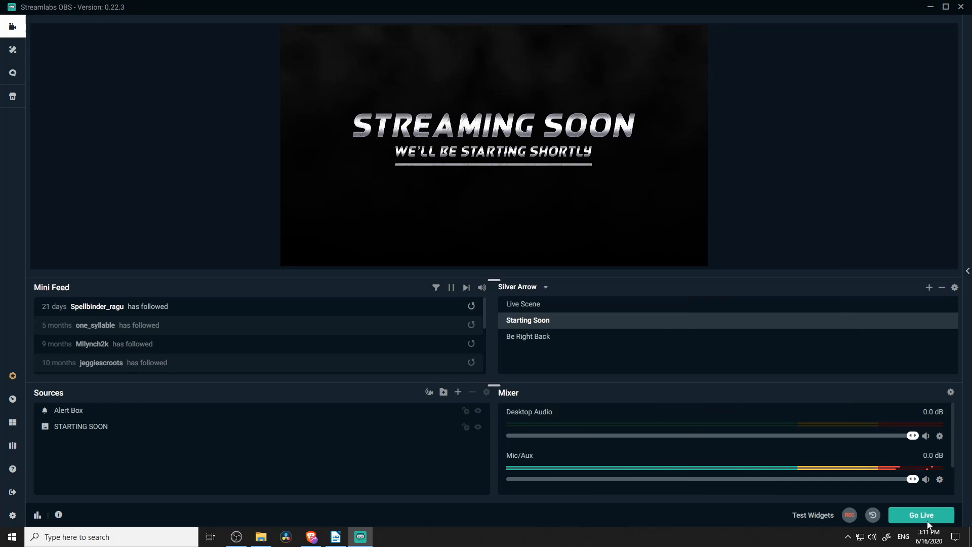
Tick 'Automatically record when streaming' and 'Keep recording when stream stops' in General settings.
{"action": "left_click", "coordinate": [13, 516]}
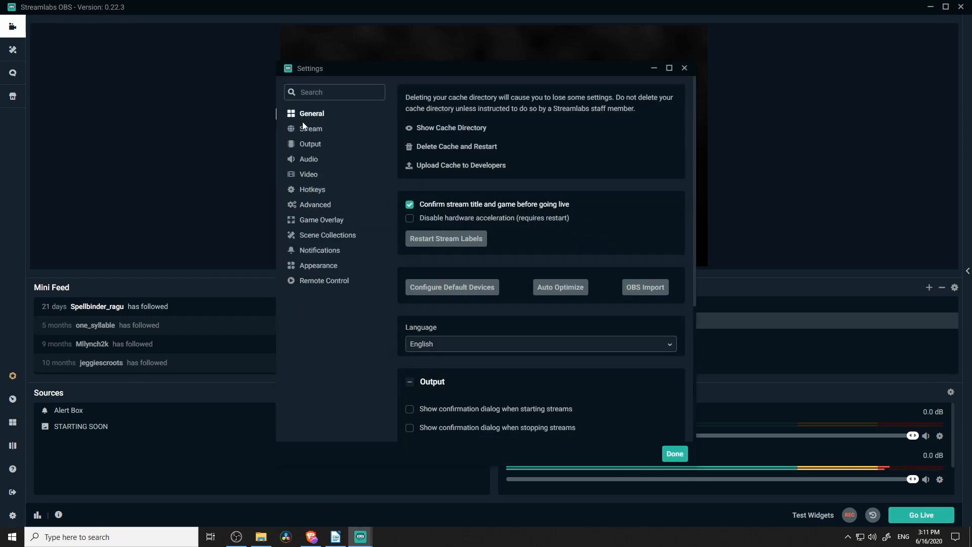
{"action": "scroll", "coordinate": [518, 164], "scroll_direction": "down", "scroll_amount": 2}
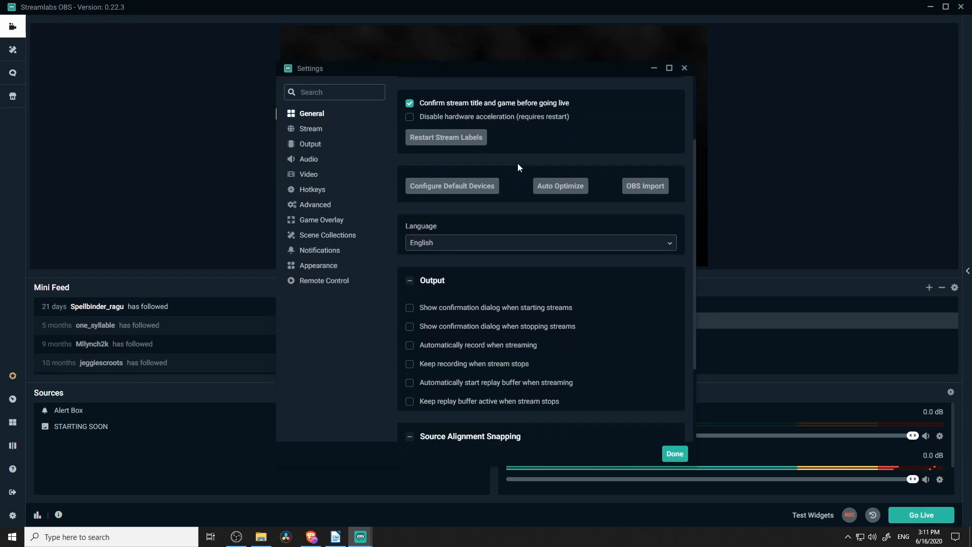
{"action": "scroll", "coordinate": [518, 163], "scroll_direction": "down", "scroll_amount": 1}
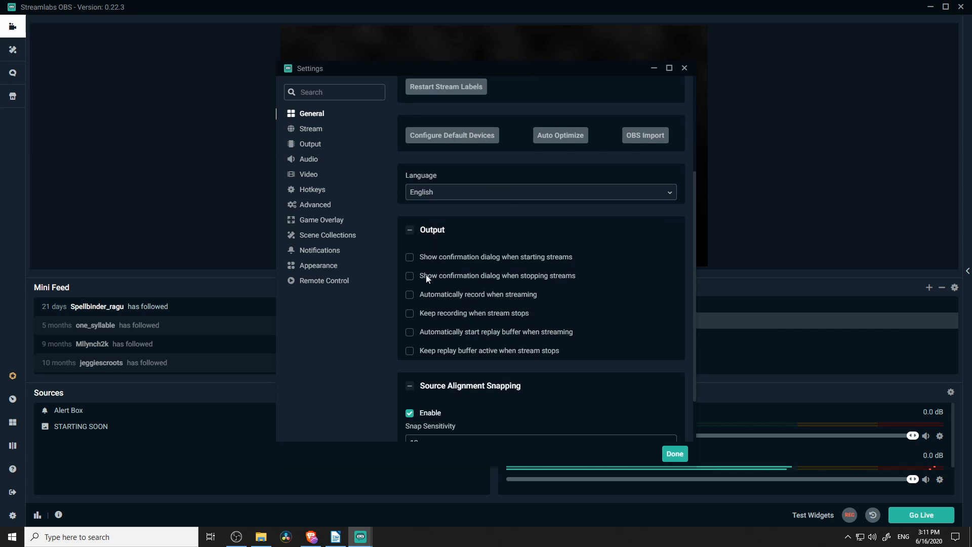
{"action": "left_click", "coordinate": [409, 295]}
{"action": "left_click", "coordinate": [410, 315]}
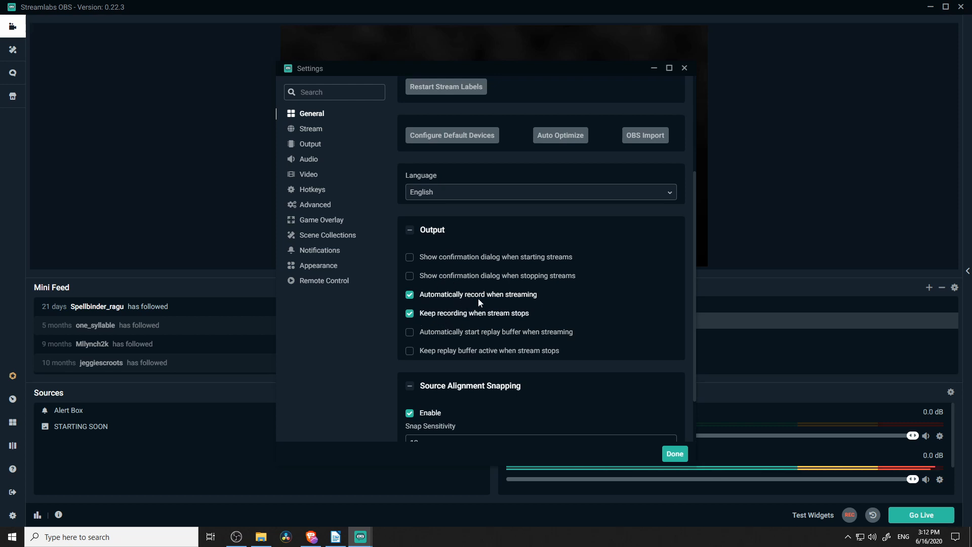
{"action": "left_click", "coordinate": [675, 454]}
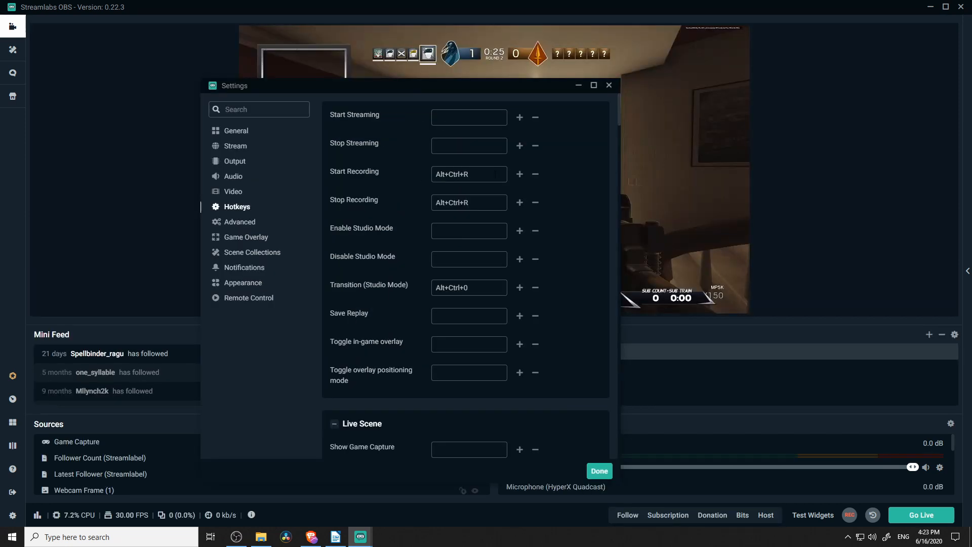
Select the text in the Start Recording hotkey field.
{"action": "left_click_drag", "start_coordinate": [495, 174], "coordinate": [406, 174]}
{"action": "left_click", "coordinate": [412, 180]}
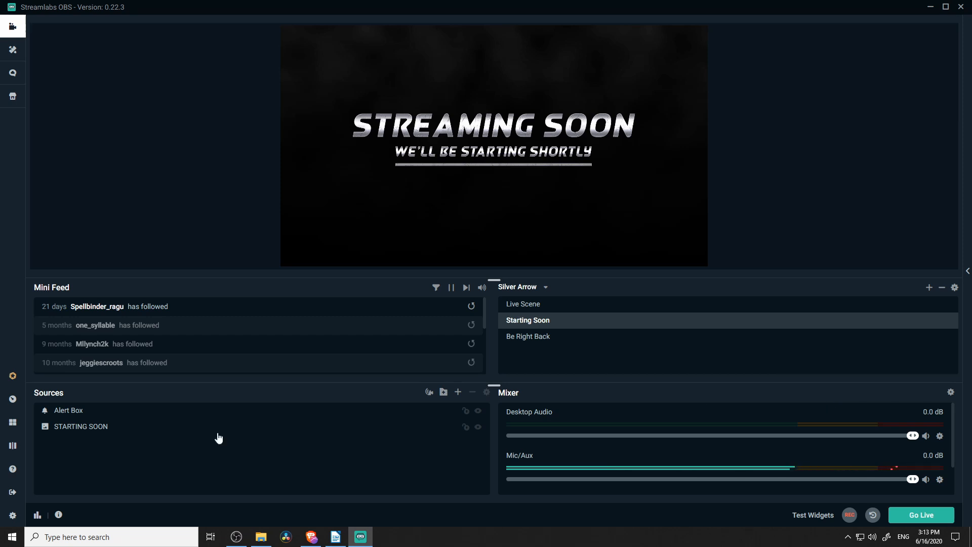
Keep Advanced output mode with the Hardware (NVENC) (new) streaming encoder at CBR 6000.
{"action": "left_click", "coordinate": [12, 515]}
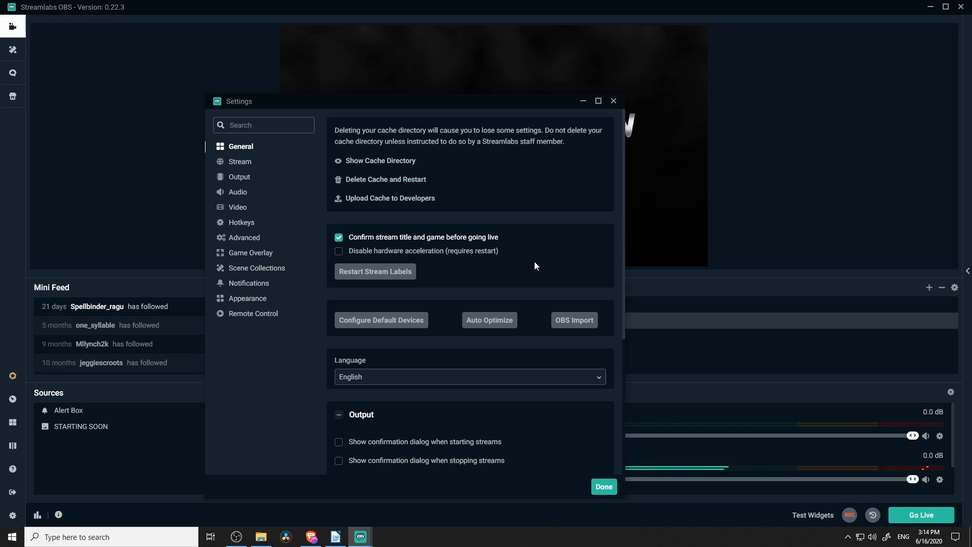
{"action": "left_click", "coordinate": [247, 182]}
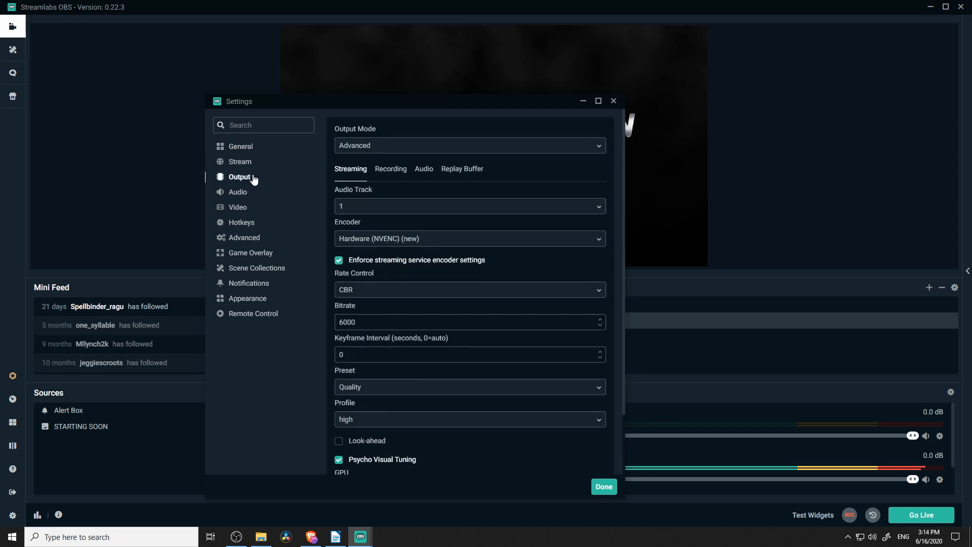
{"action": "left_click", "coordinate": [366, 148]}
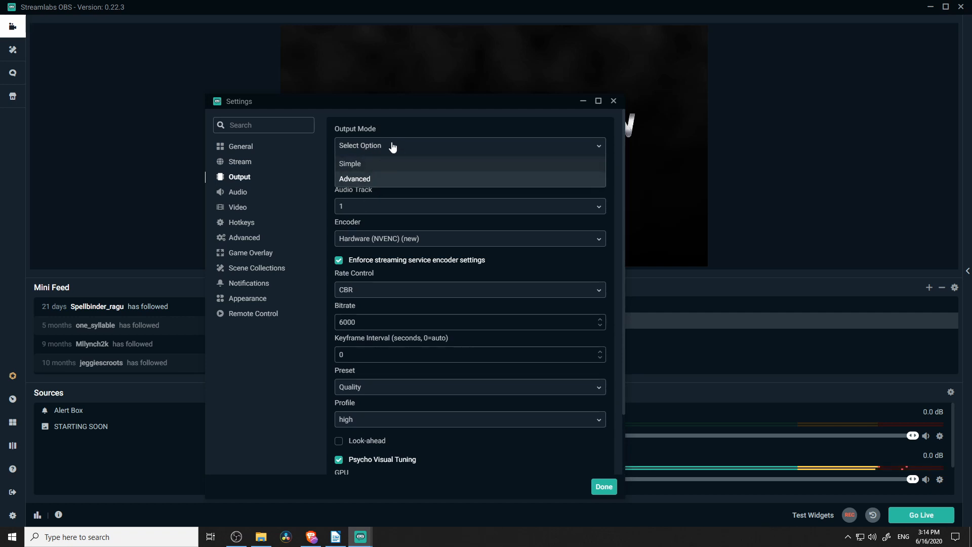
{"action": "left_click", "coordinate": [599, 147]}
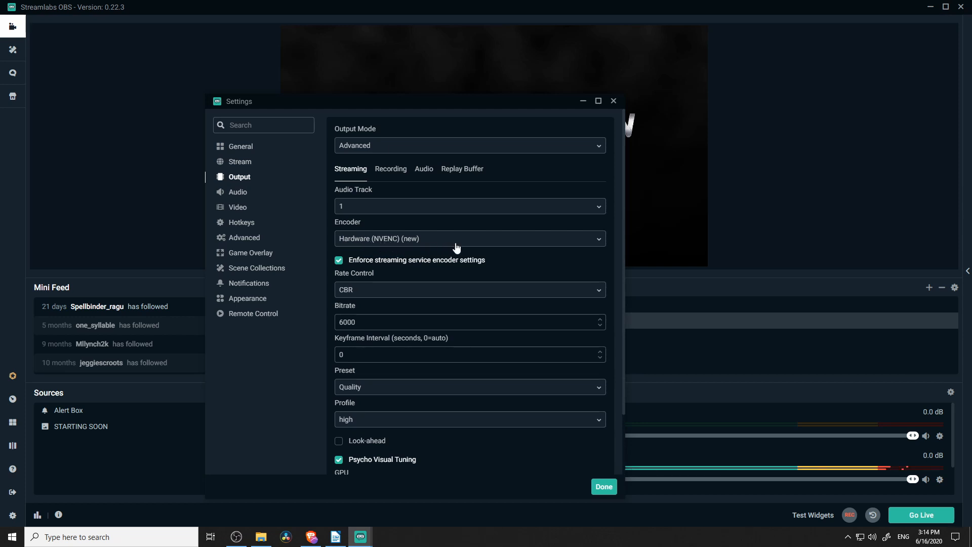
{"action": "left_click", "coordinate": [476, 238]}
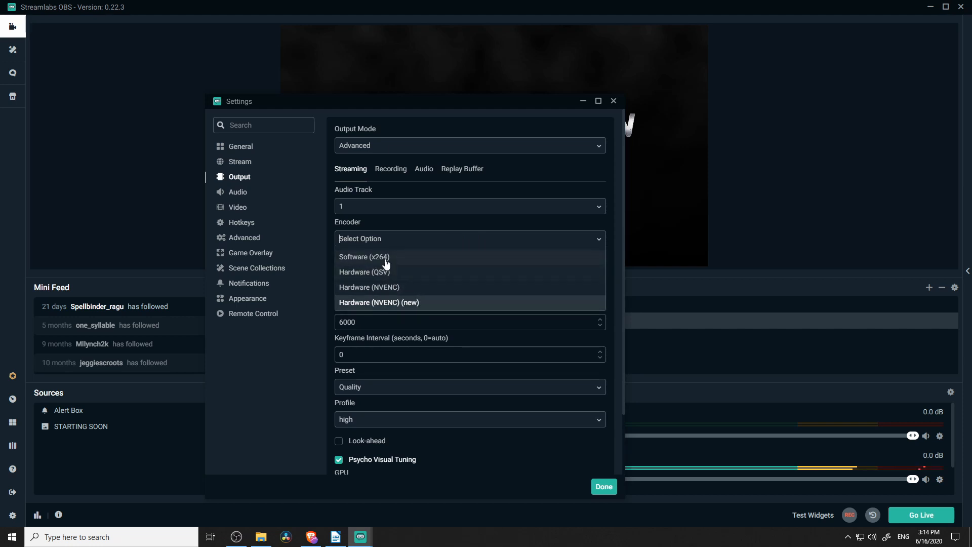
{"action": "left_click", "coordinate": [587, 245]}
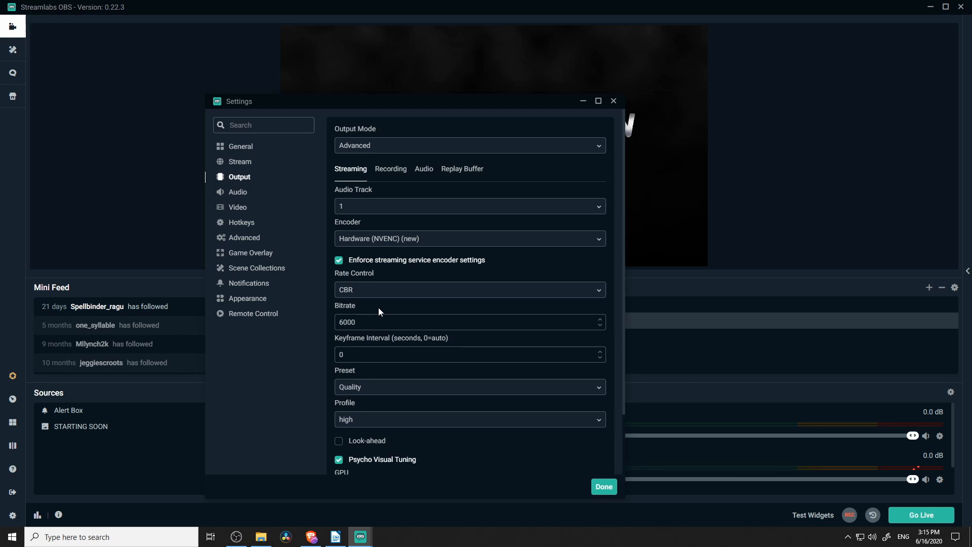
{"action": "scroll", "coordinate": [379, 311], "scroll_direction": "down", "scroll_amount": 2}
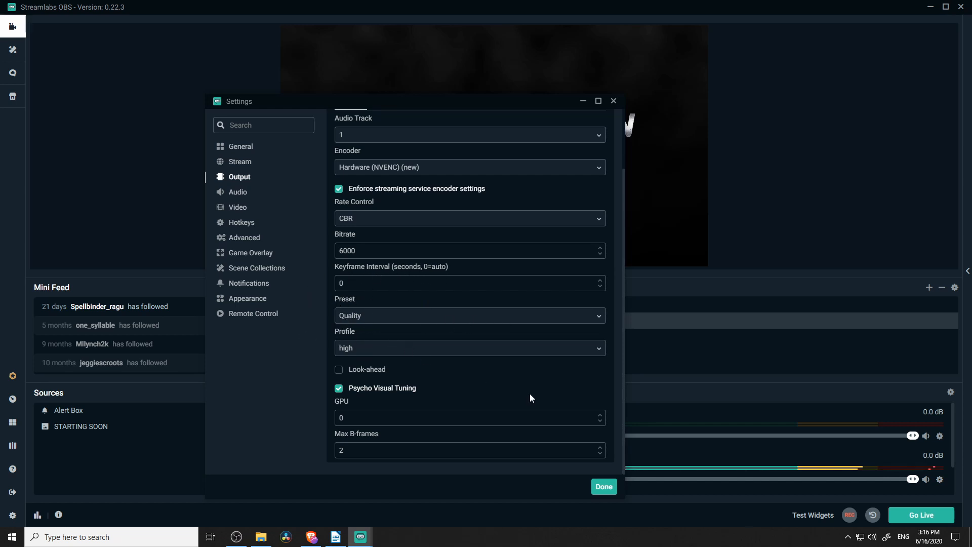
{"action": "scroll", "coordinate": [530, 393], "scroll_direction": "up", "scroll_amount": 2}
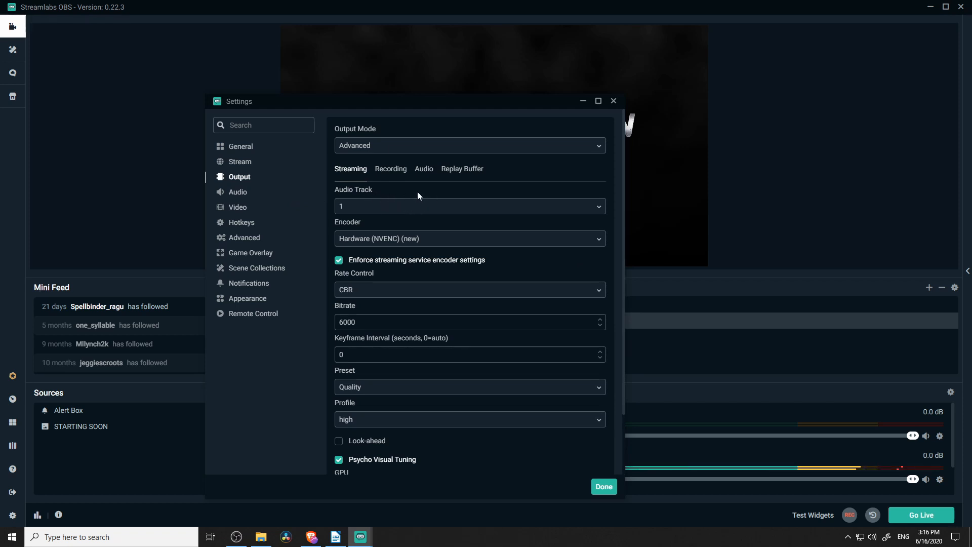
Set the recording format to mkv and include audio track 2 in recordings.
{"action": "left_click", "coordinate": [385, 180]}
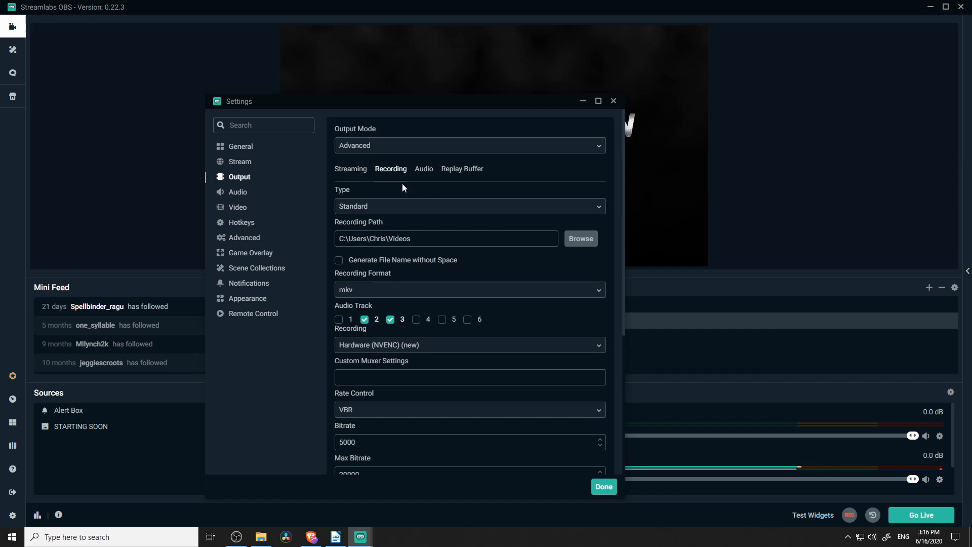
{"action": "left_click", "coordinate": [365, 319]}
{"action": "left_click", "coordinate": [384, 293]}
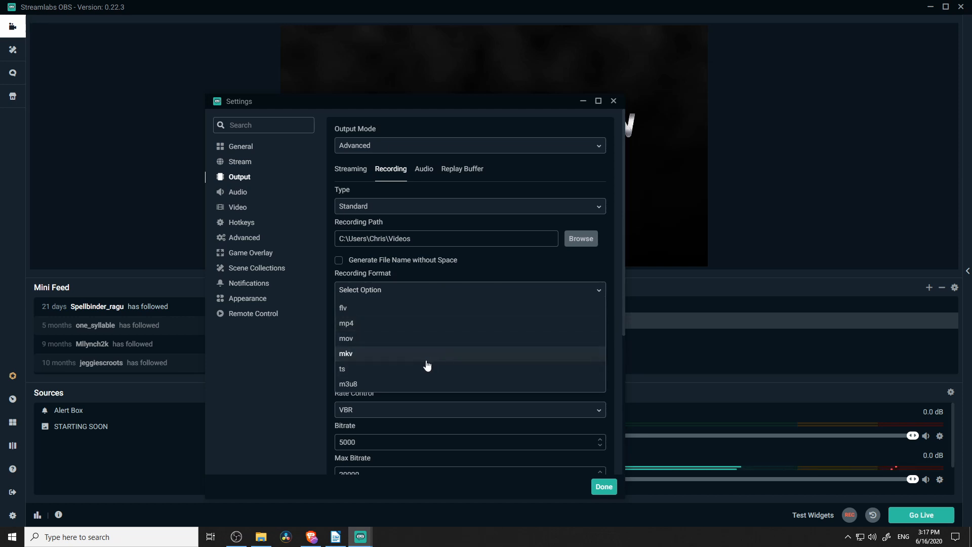
{"action": "left_click", "coordinate": [369, 356]}
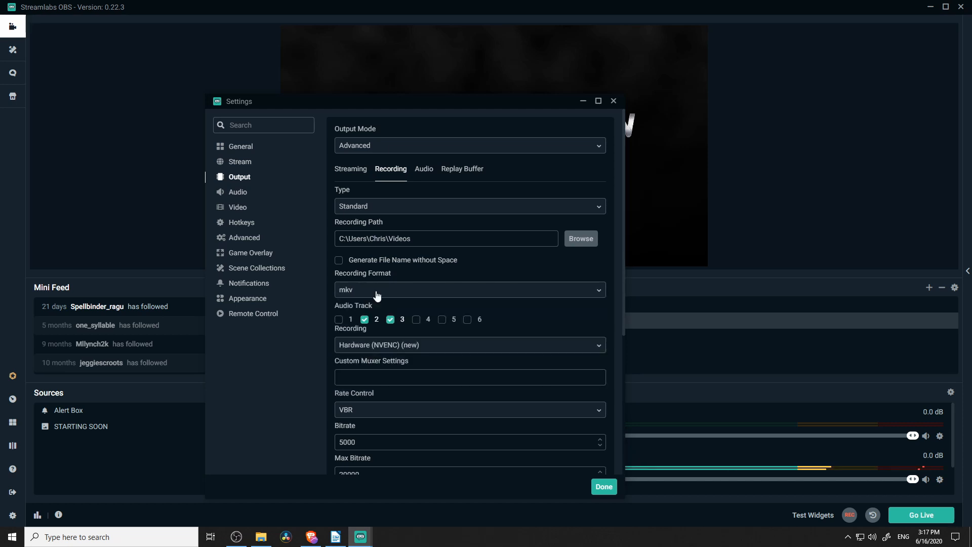
{"action": "left_click", "coordinate": [348, 291]}
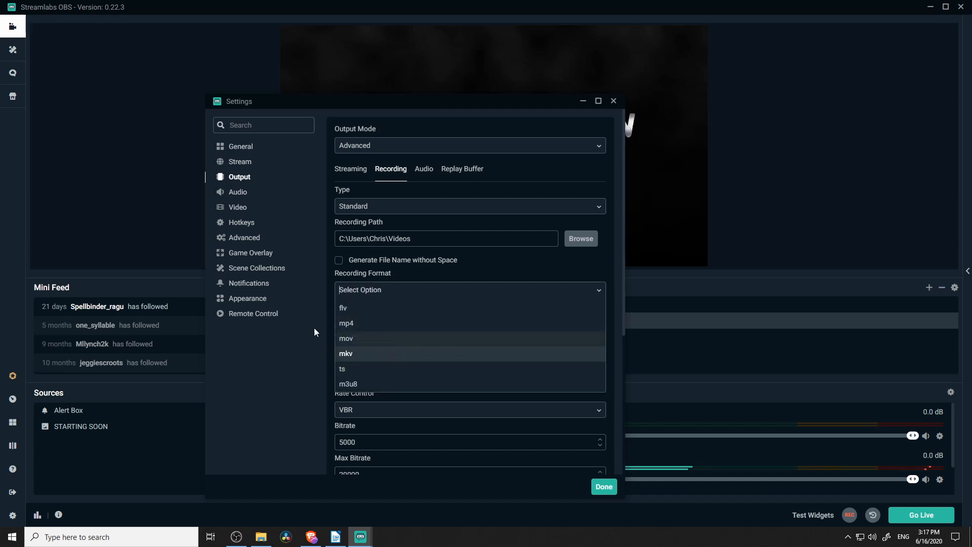
{"action": "left_click", "coordinate": [606, 282]}
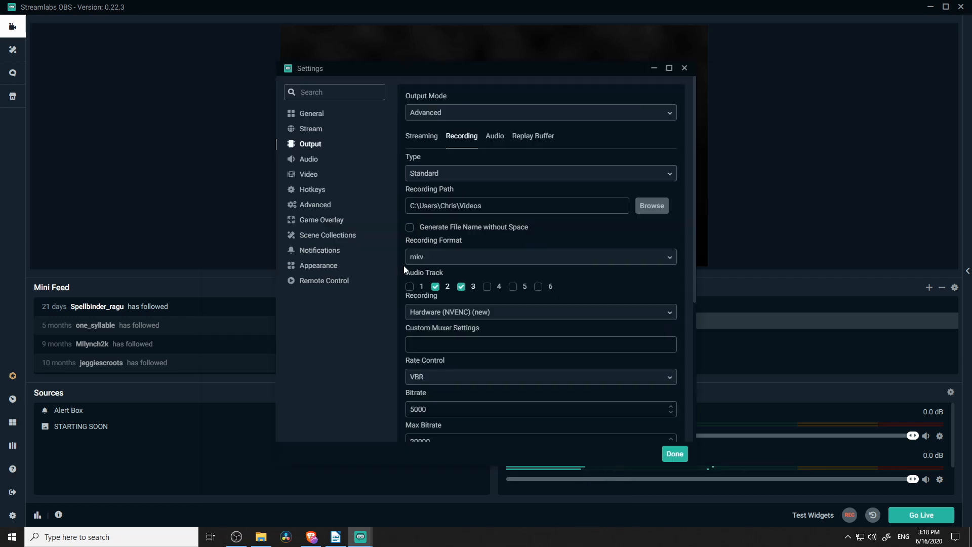
{"action": "left_click", "coordinate": [443, 259]}
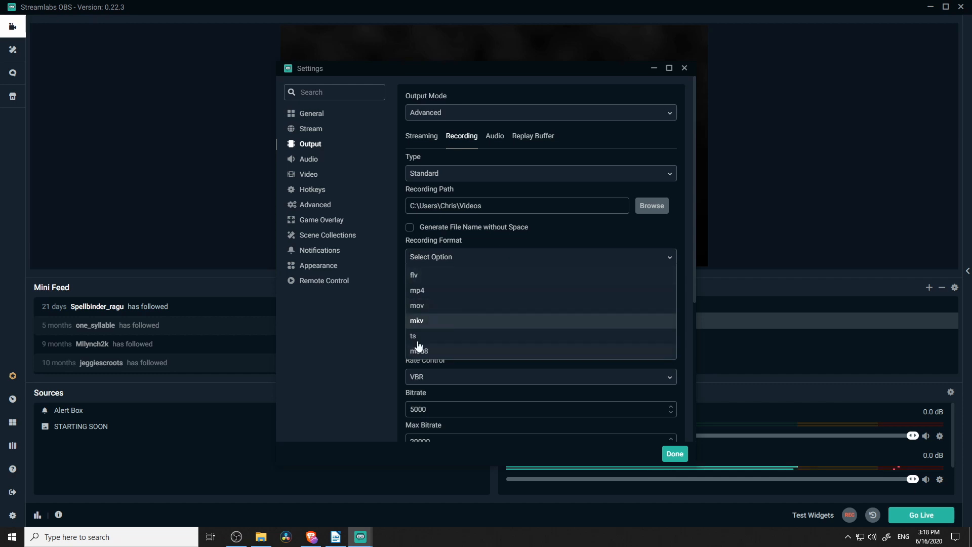
{"action": "left_click", "coordinate": [671, 260]}
{"action": "left_click", "coordinate": [644, 259]}
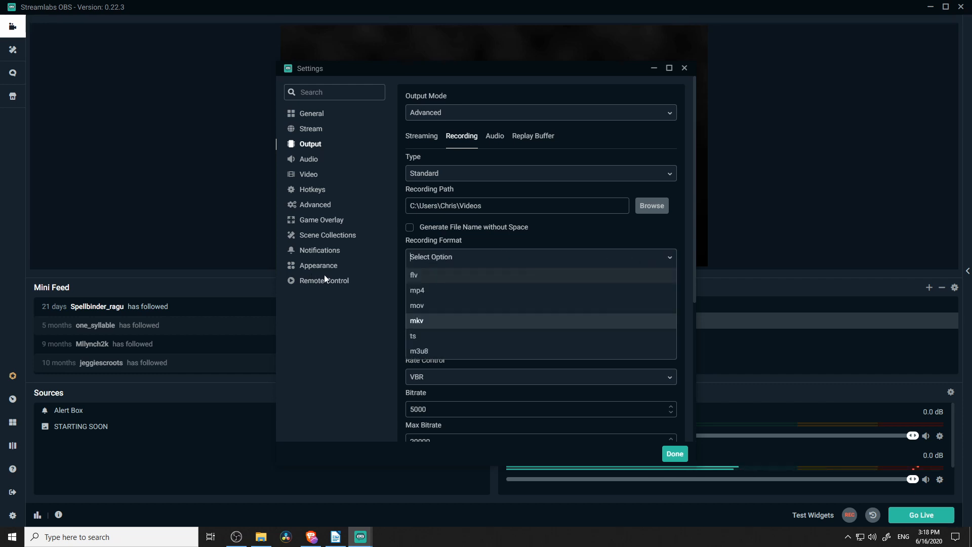
{"action": "left_click", "coordinate": [691, 257]}
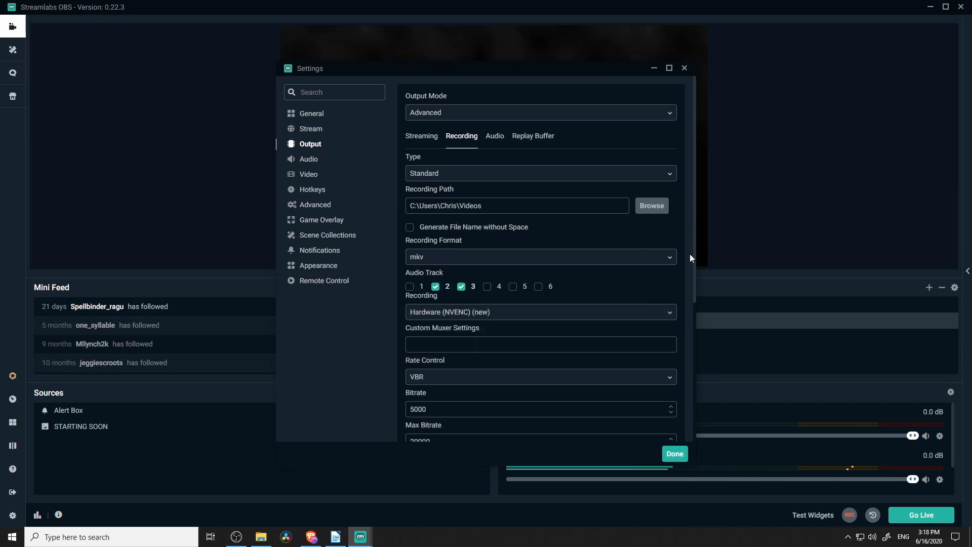
{"action": "scroll", "coordinate": [654, 266], "scroll_direction": "down", "scroll_amount": 1}
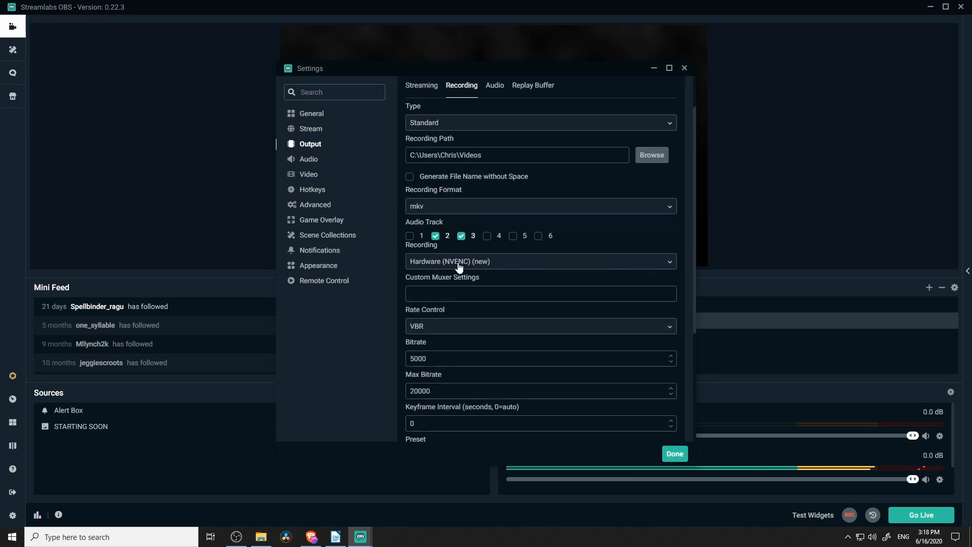
Use the Hardware (NVENC) (new) recording encoder with VBR, bitrate 5000, max 20000.
{"action": "left_click", "coordinate": [511, 267]}
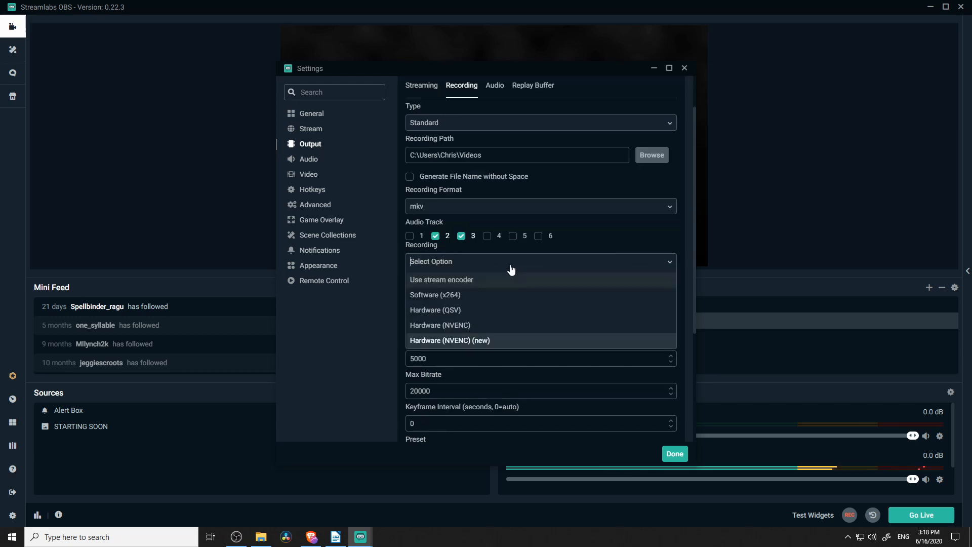
{"action": "left_click", "coordinate": [525, 340]}
{"action": "scroll", "coordinate": [452, 262], "scroll_direction": "down", "scroll_amount": 1}
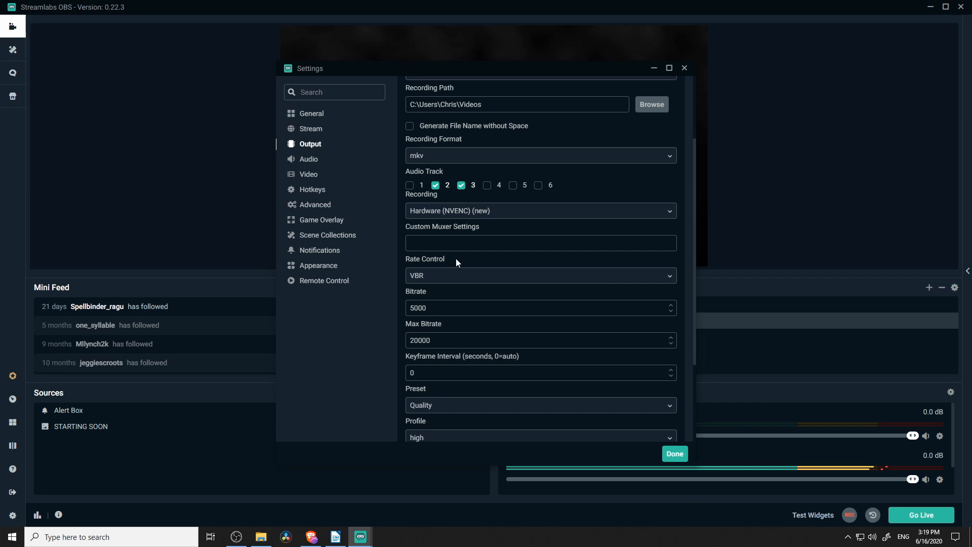
{"action": "double_click", "coordinate": [508, 309]}
{"action": "left_click", "coordinate": [508, 310]}
{"action": "double_click", "coordinate": [413, 340]}
{"action": "left_click", "coordinate": [413, 340]}
{"action": "left_click_drag", "start_coordinate": [431, 309], "coordinate": [361, 306]}
{"action": "left_click", "coordinate": [381, 313]}
{"action": "left_click", "coordinate": [379, 318]}
{"action": "left_click_drag", "start_coordinate": [447, 338], "coordinate": [392, 343]}
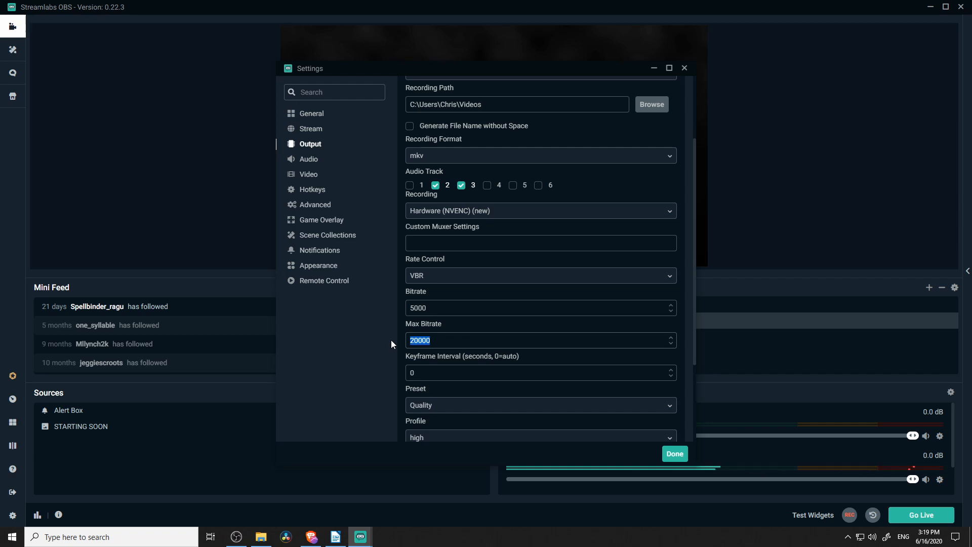
{"action": "left_click", "coordinate": [374, 298]}
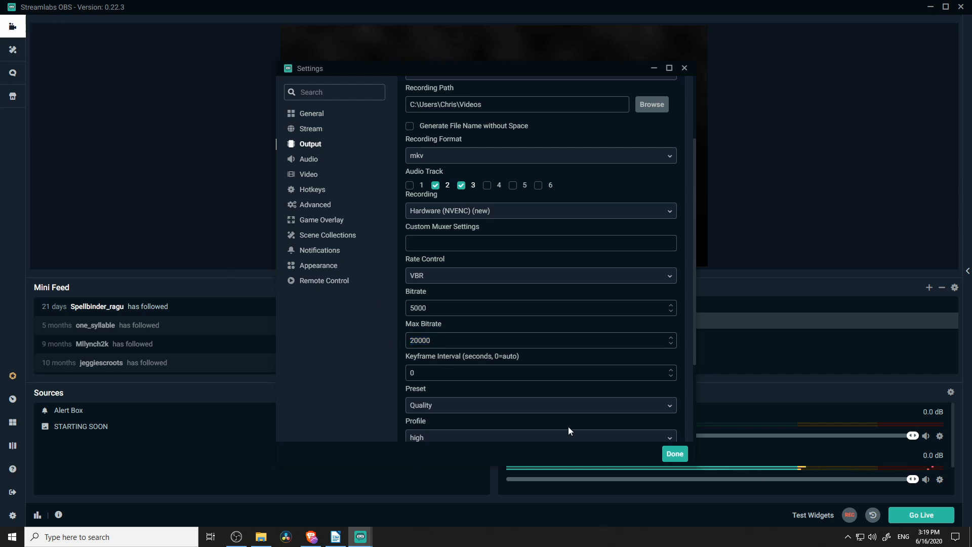
{"action": "left_click", "coordinate": [437, 277]}
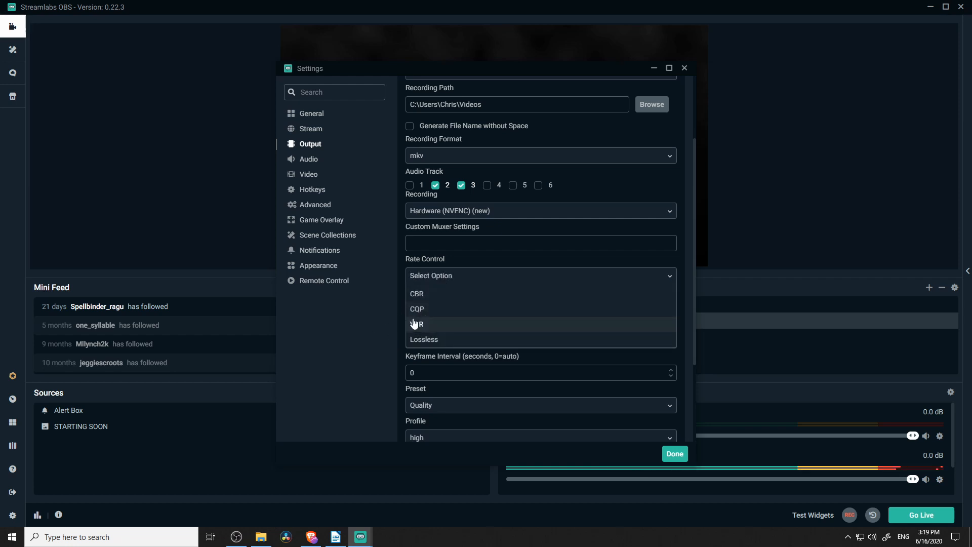
{"action": "key", "text": "Return"}
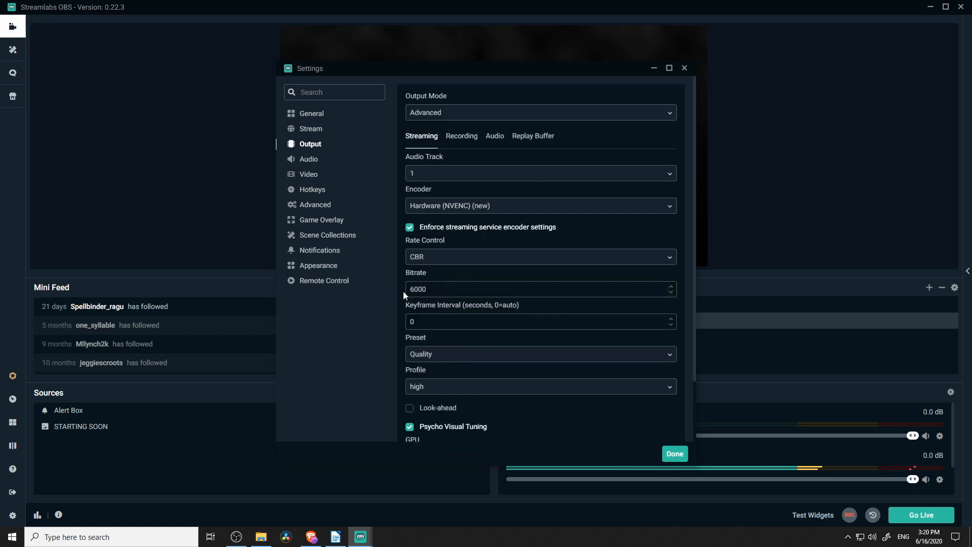
Verify the streaming bitrate stays at 6000 with CBR, then bring up Performance Metrics.
{"action": "left_click_drag", "start_coordinate": [441, 291], "coordinate": [386, 290]}
{"action": "left_click", "coordinate": [464, 290]}
{"action": "left_click_drag", "start_coordinate": [464, 291], "coordinate": [383, 291]}
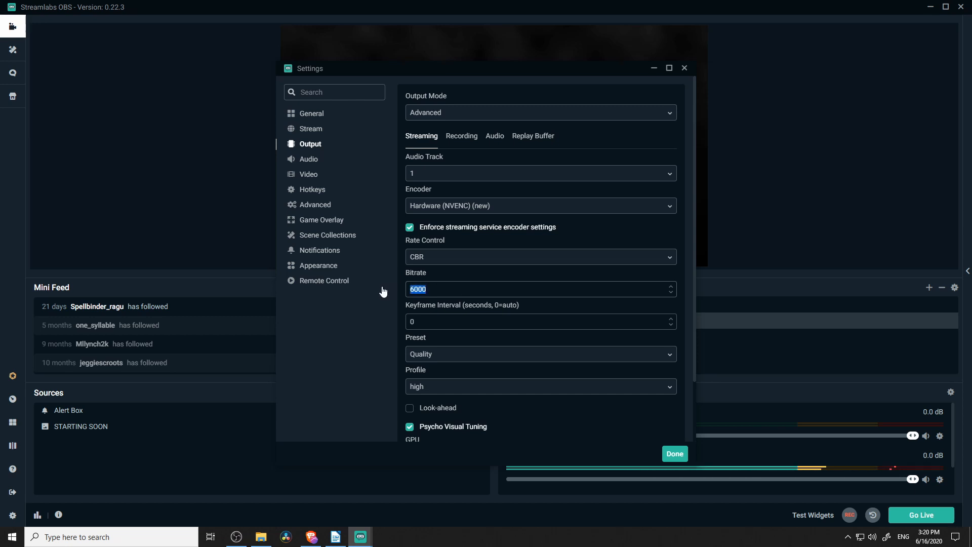
{"action": "left_click", "coordinate": [391, 323]}
{"action": "left_click_drag", "start_coordinate": [450, 291], "coordinate": [384, 287]}
{"action": "left_click", "coordinate": [466, 290]}
{"action": "left_click", "coordinate": [405, 322]}
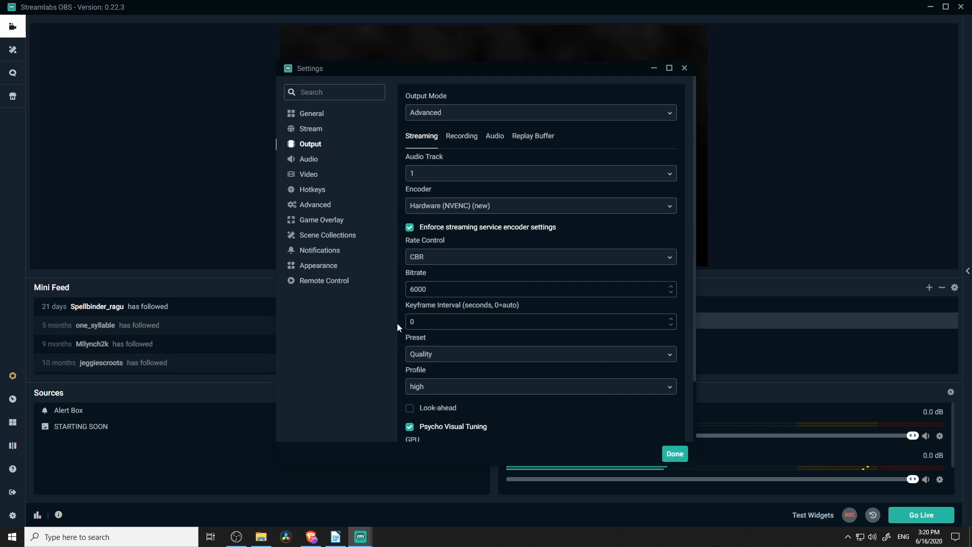
{"action": "left_click", "coordinate": [470, 287]}
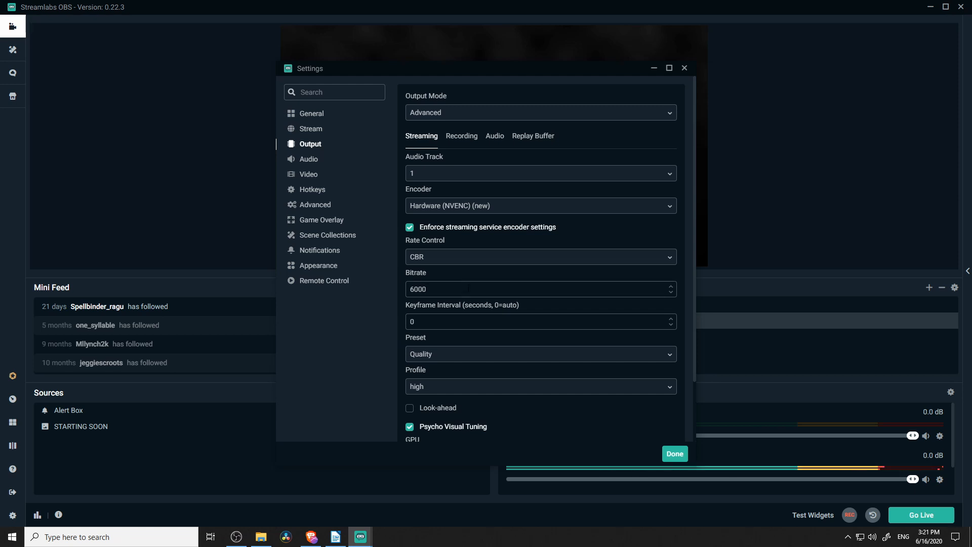
{"action": "left_click_drag", "start_coordinate": [470, 287], "coordinate": [388, 290]}
{"action": "left_click", "coordinate": [439, 287]}
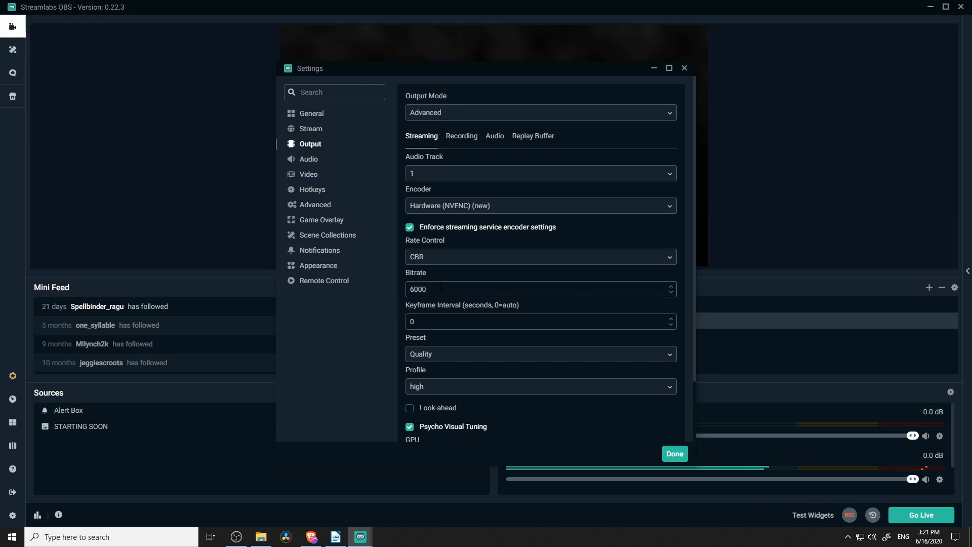
{"action": "left_click_drag", "start_coordinate": [440, 287], "coordinate": [411, 289]}
{"action": "left_click", "coordinate": [438, 288]}
{"action": "double_click", "coordinate": [424, 290]}
{"action": "left_click", "coordinate": [443, 290]}
{"action": "left_click_drag", "start_coordinate": [444, 290], "coordinate": [389, 309]}
{"action": "left_click", "coordinate": [387, 313]}
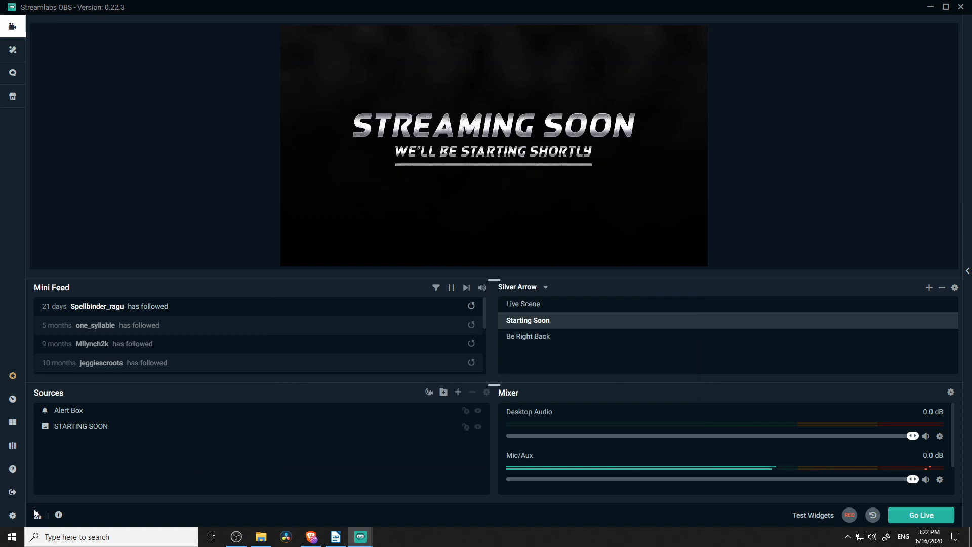
{"action": "left_click", "coordinate": [36, 515]}
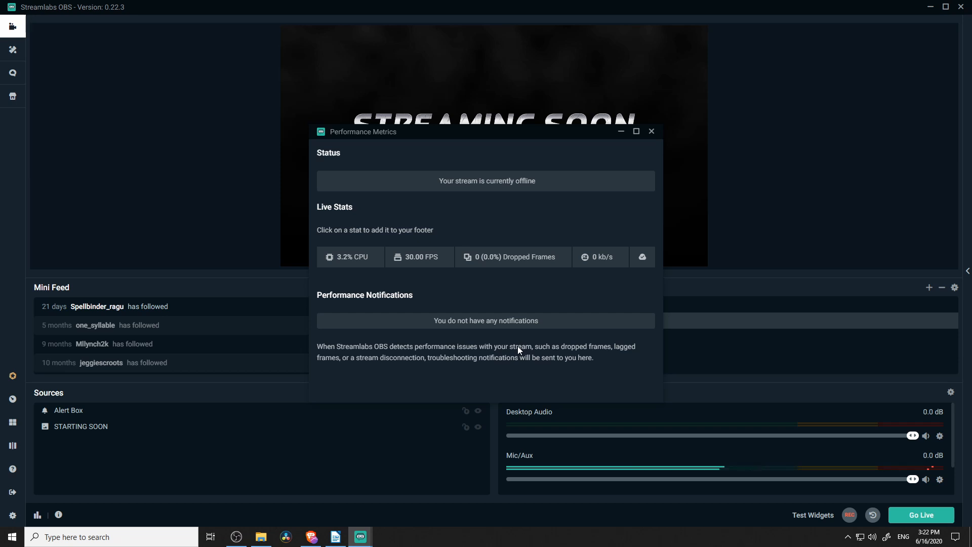
Pin CPU, FPS, Dropped Frames and kb/s from Performance Metrics to the footer.
{"action": "left_click", "coordinate": [367, 257]}
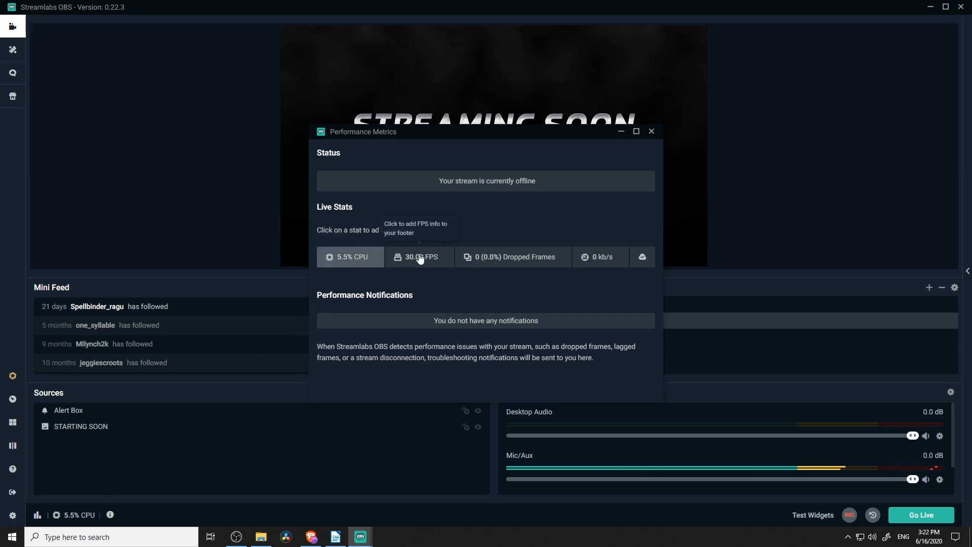
{"action": "left_click", "coordinate": [419, 256]}
{"action": "left_click", "coordinate": [502, 256]}
{"action": "left_click", "coordinate": [605, 257]}
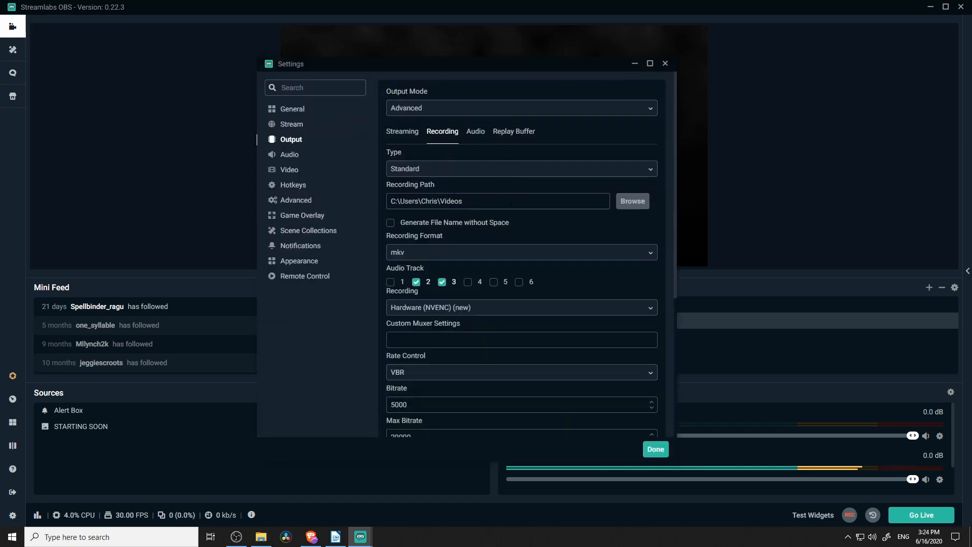
Select and inspect the Recording Path field in Output > Recording settings.
{"action": "left_click_drag", "start_coordinate": [390, 201], "coordinate": [493, 203]}
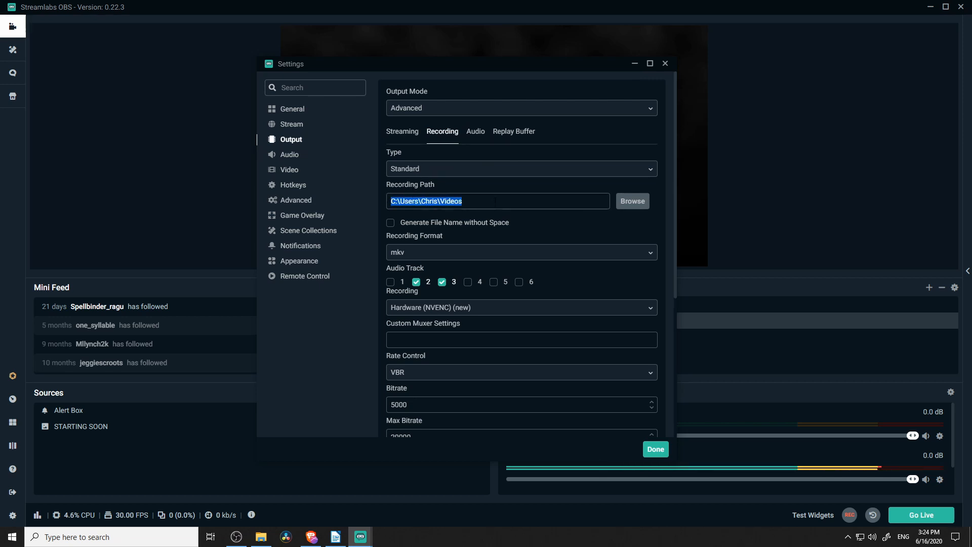
{"action": "left_click", "coordinate": [502, 193]}
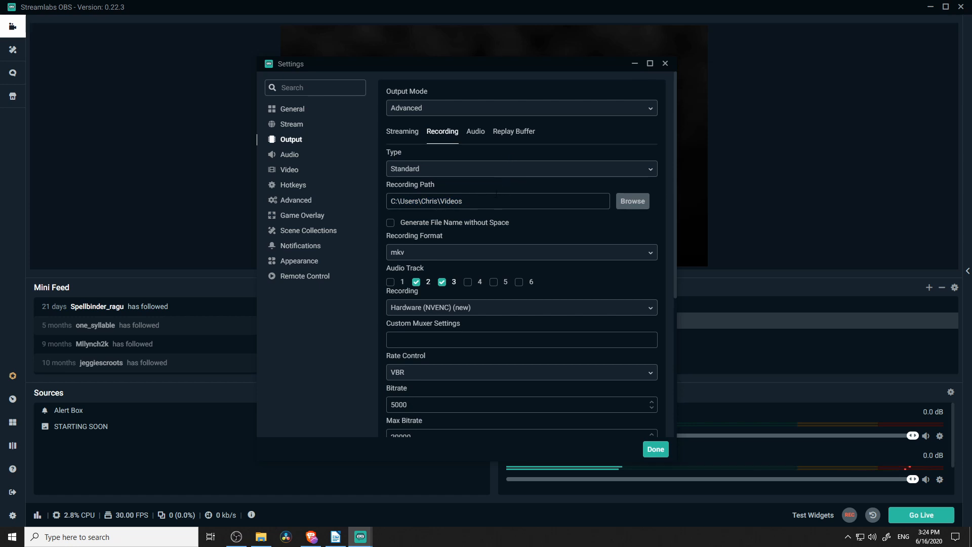
{"action": "left_click_drag", "start_coordinate": [501, 201], "coordinate": [363, 205]}
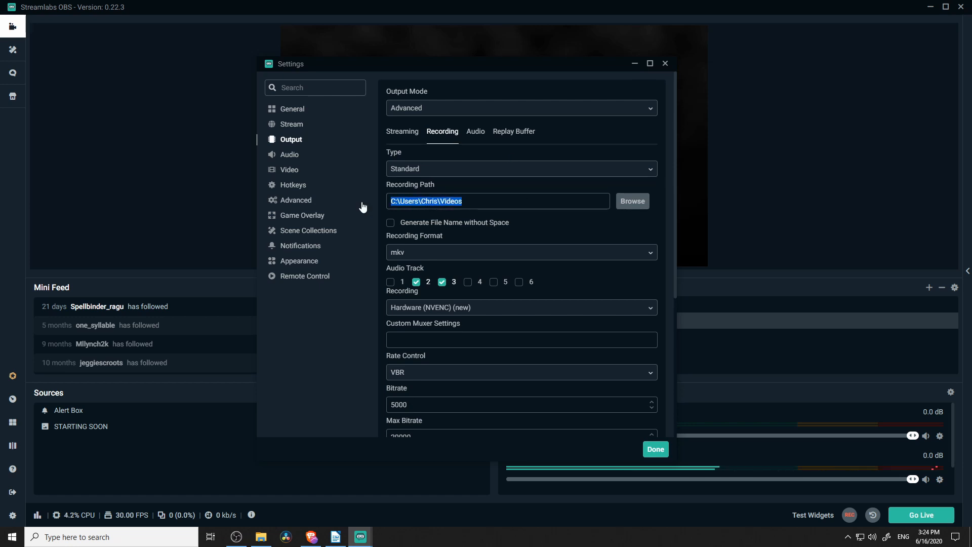
{"action": "left_click", "coordinate": [459, 202]}
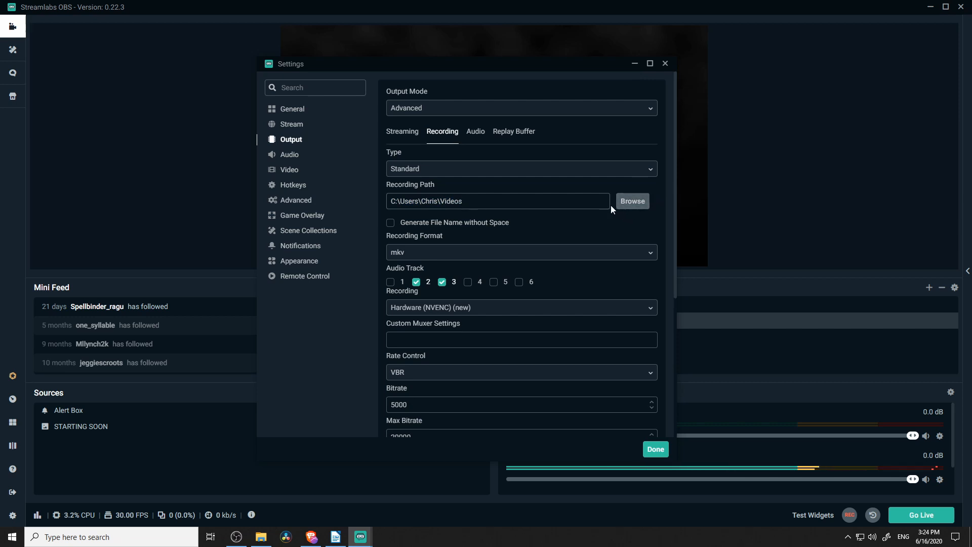
{"action": "key", "text": "ctrl+a"}
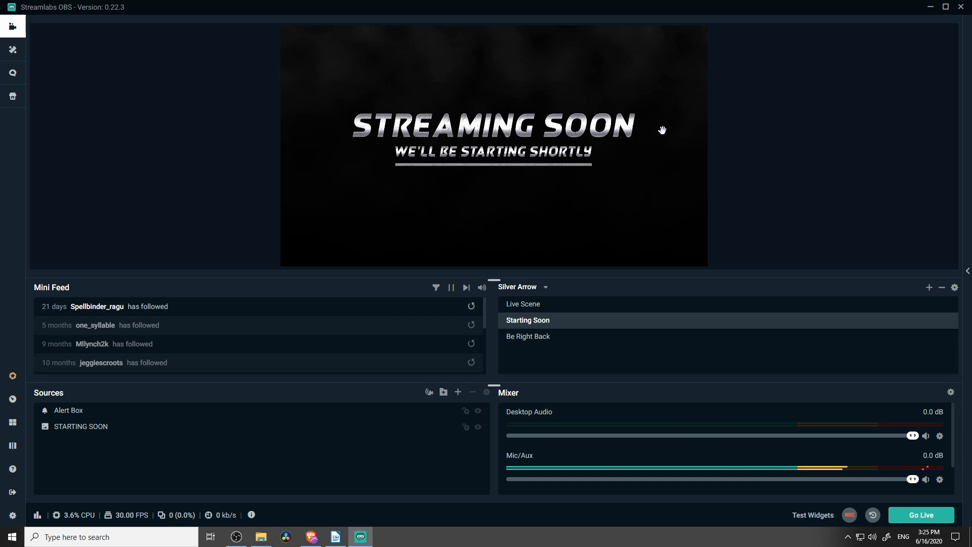
Cycle through Live Scene, Starting Soon and Be Right Back, ending on Live Scene.
{"action": "left_click", "coordinate": [572, 305]}
{"action": "left_click", "coordinate": [581, 323]}
{"action": "left_click", "coordinate": [581, 336]}
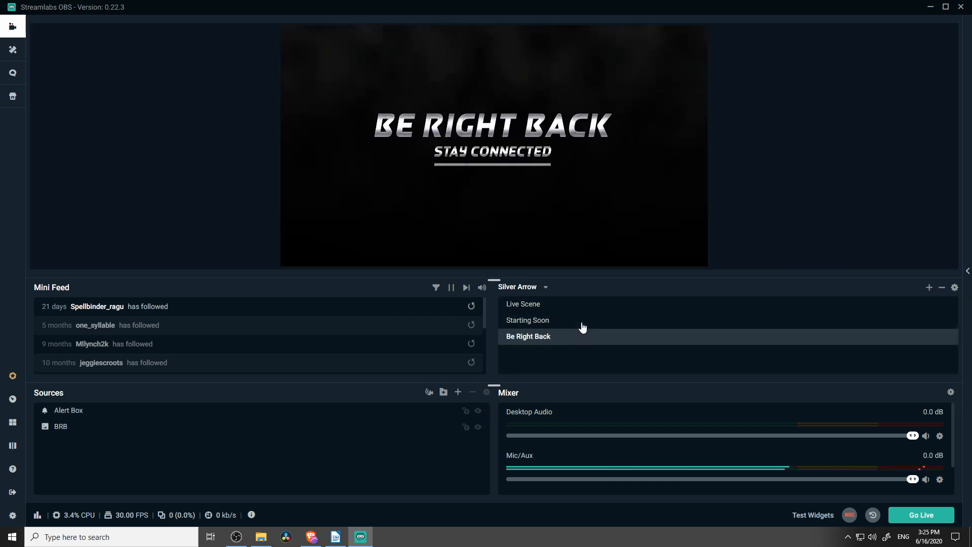
{"action": "left_click", "coordinate": [583, 320]}
{"action": "left_click", "coordinate": [587, 304]}
{"action": "left_click", "coordinate": [589, 320]}
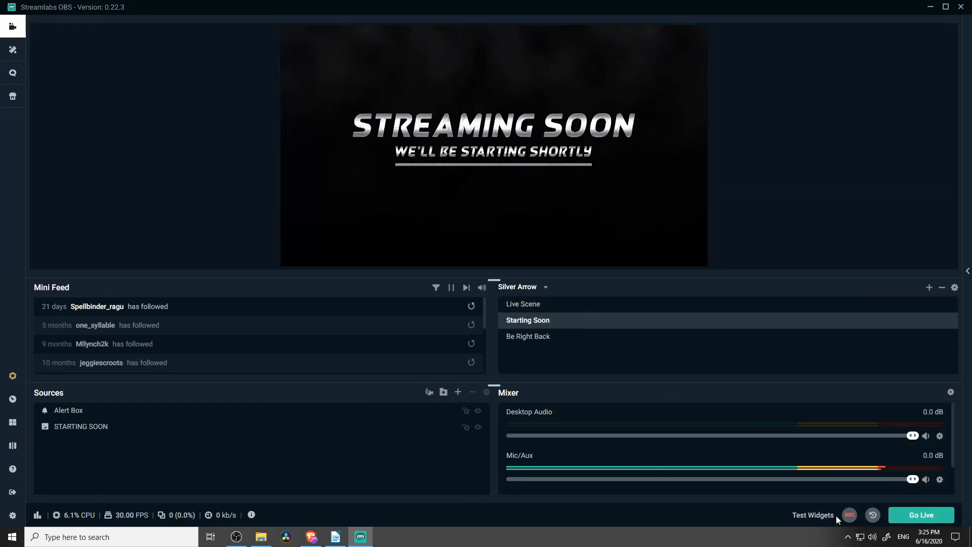
{"action": "left_click", "coordinate": [544, 304]}
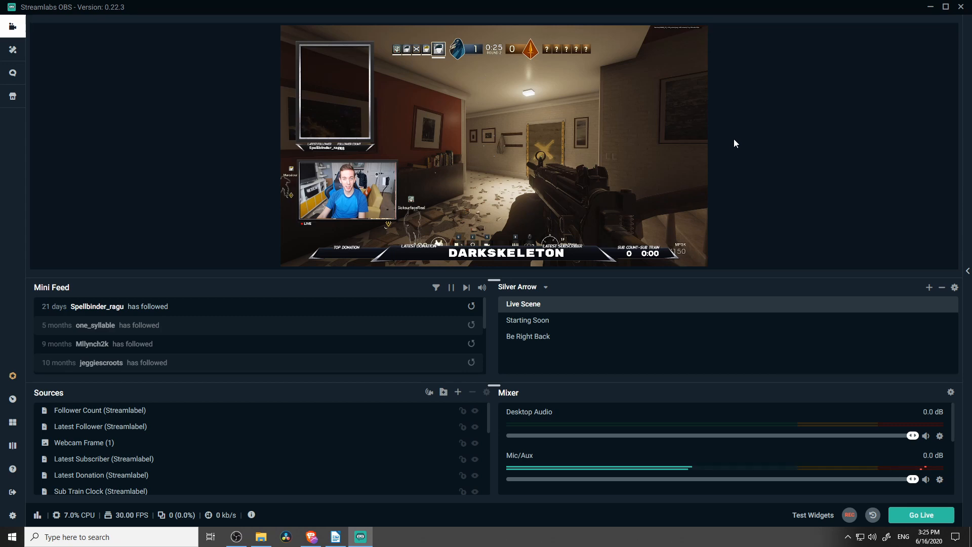
Switch briefly between Starting Soon and Live Scene, then turn on Studio Mode.
{"action": "left_click", "coordinate": [577, 320]}
{"action": "left_click", "coordinate": [575, 304]}
{"action": "left_click", "coordinate": [12, 446]}
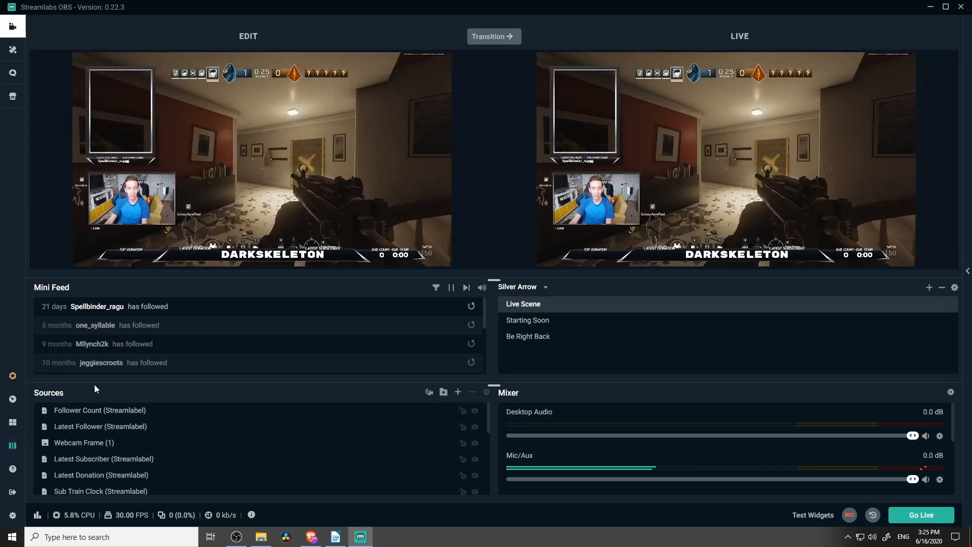
Transition Starting Soon live, then Be Right Back live, and stage the Live Scene.
{"action": "left_click", "coordinate": [571, 326]}
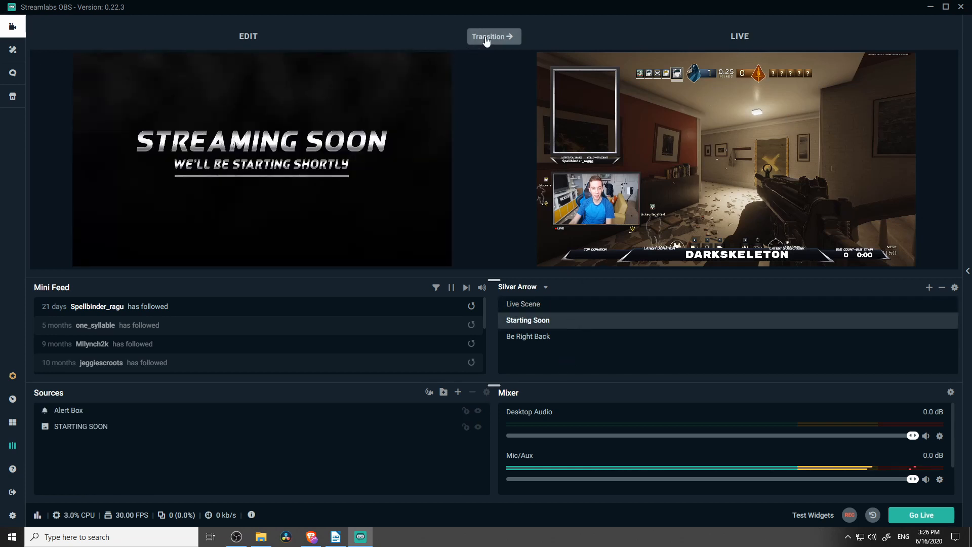
{"action": "left_click", "coordinate": [509, 38]}
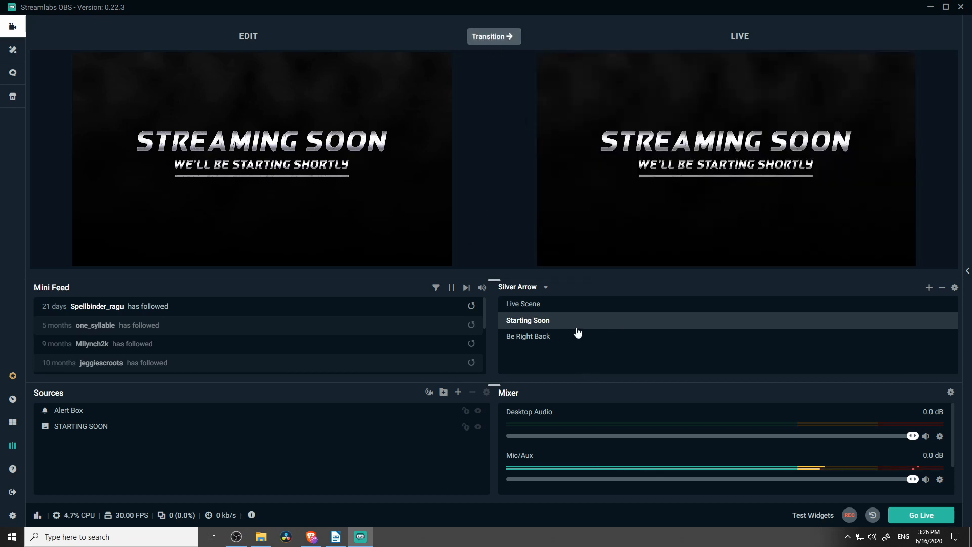
{"action": "left_click", "coordinate": [571, 336]}
{"action": "left_click", "coordinate": [509, 37]}
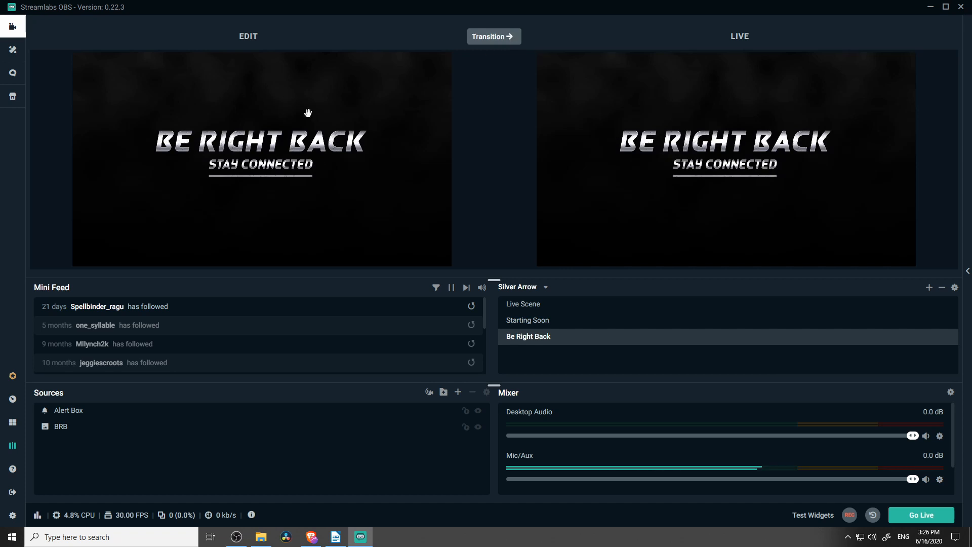
{"action": "left_click", "coordinate": [552, 321]}
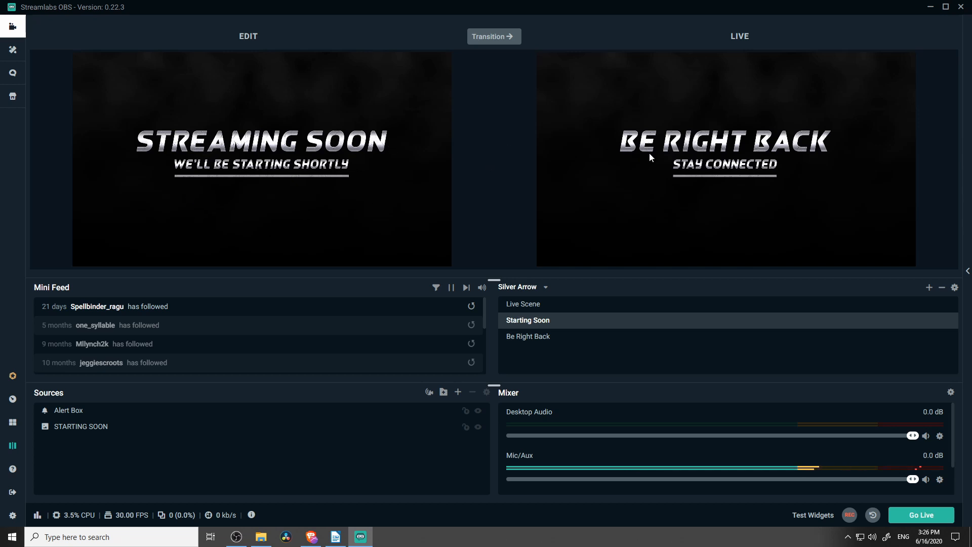
{"action": "left_click", "coordinate": [563, 306]}
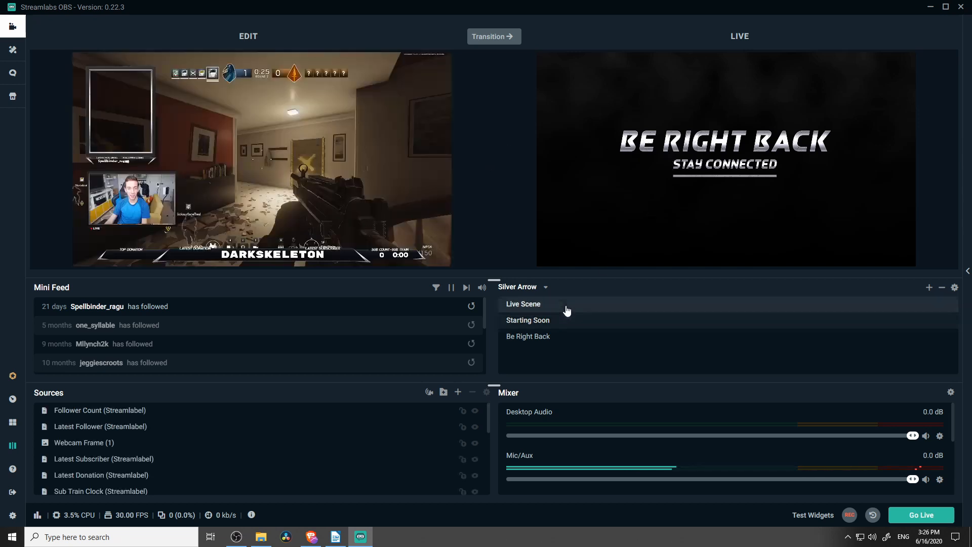
Set the Global Transition to Fade and test it by sending Live Scene, then Starting Soon live.
{"action": "left_click", "coordinate": [954, 287]}
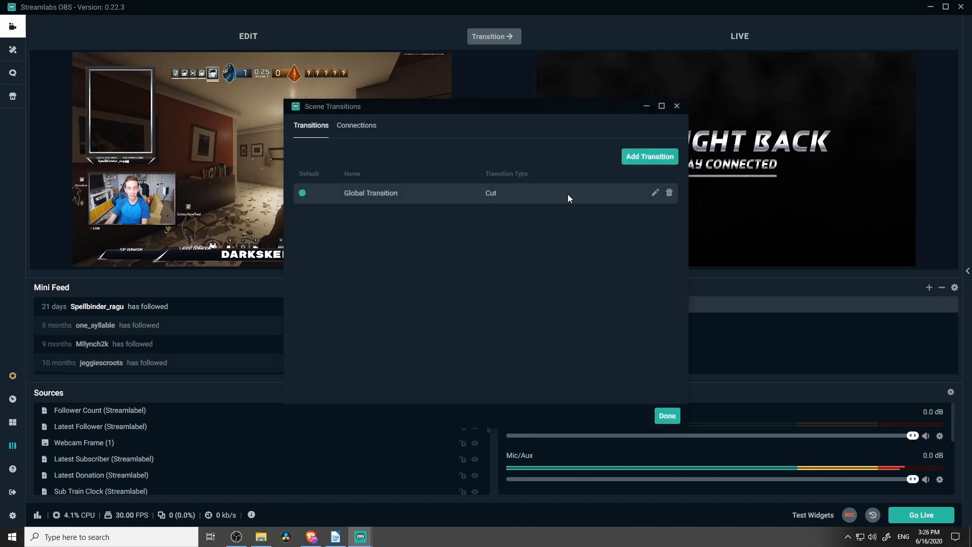
{"action": "left_click", "coordinate": [655, 194]}
{"action": "left_click", "coordinate": [478, 164]}
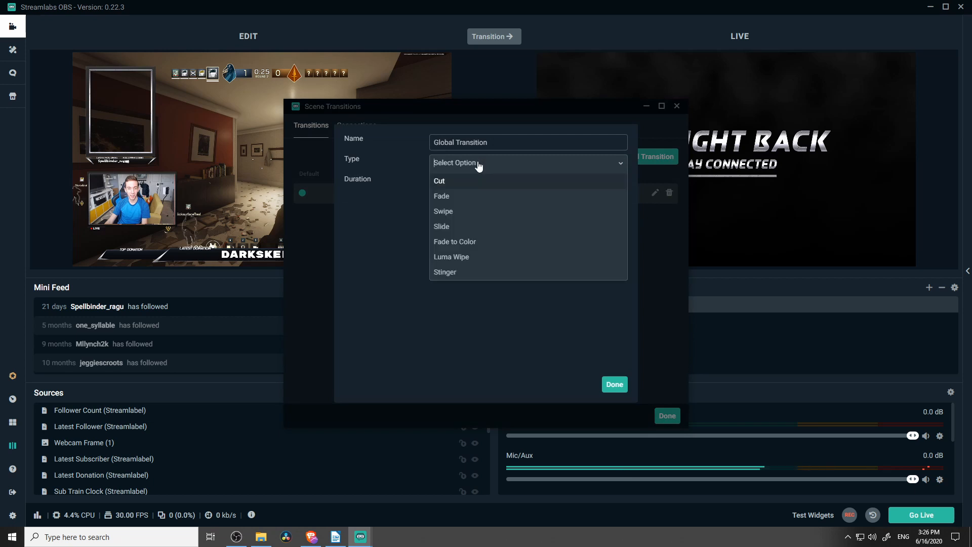
{"action": "left_click", "coordinate": [485, 198]}
{"action": "left_click", "coordinate": [511, 164]}
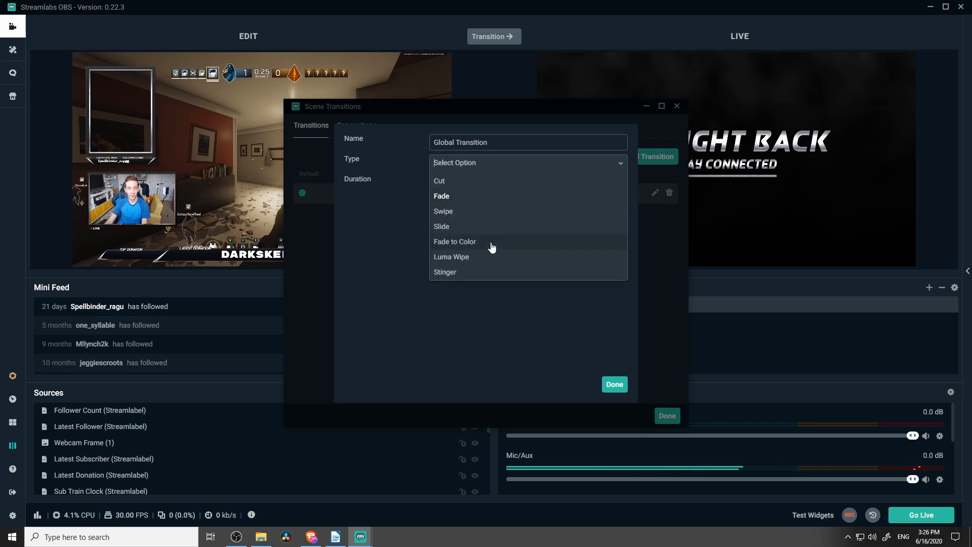
{"action": "left_click", "coordinate": [668, 415]}
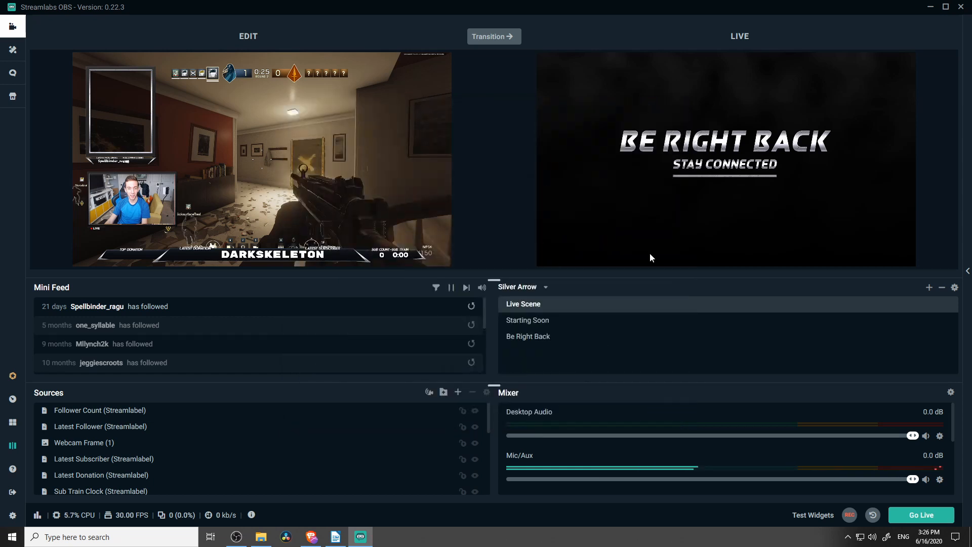
{"action": "left_click", "coordinate": [500, 38]}
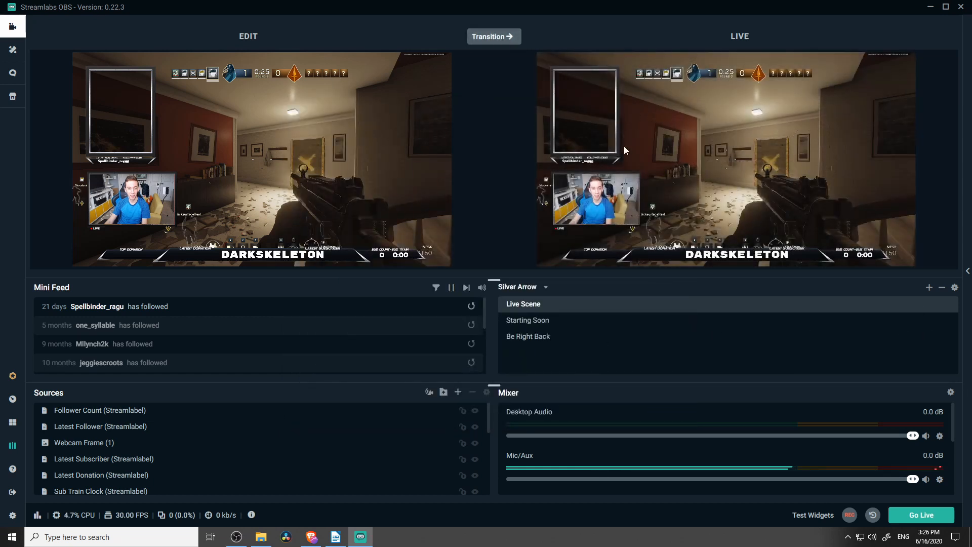
{"action": "left_click", "coordinate": [519, 322]}
{"action": "left_click", "coordinate": [483, 37]}
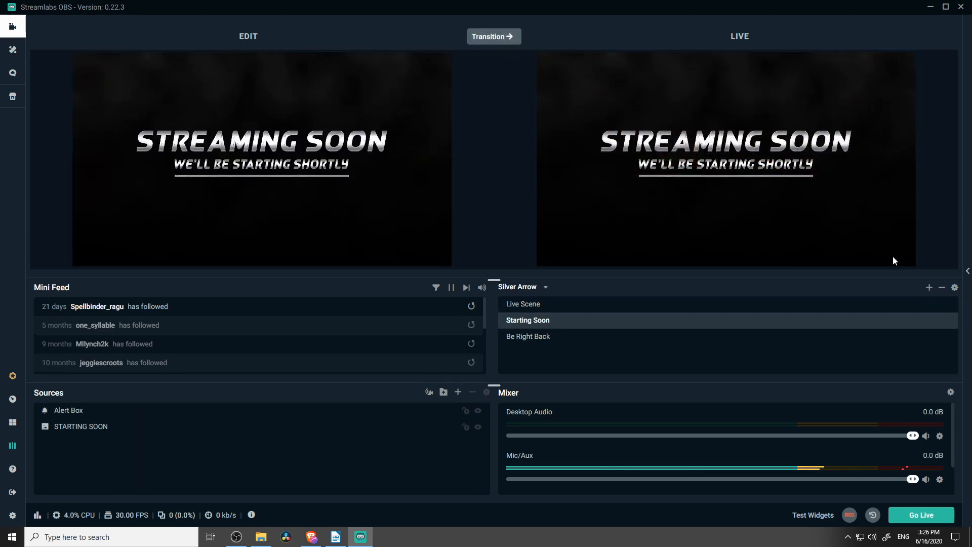
Change the Global Transition type to Swipe and swipe the Live Scene on air.
{"action": "left_click", "coordinate": [955, 287]}
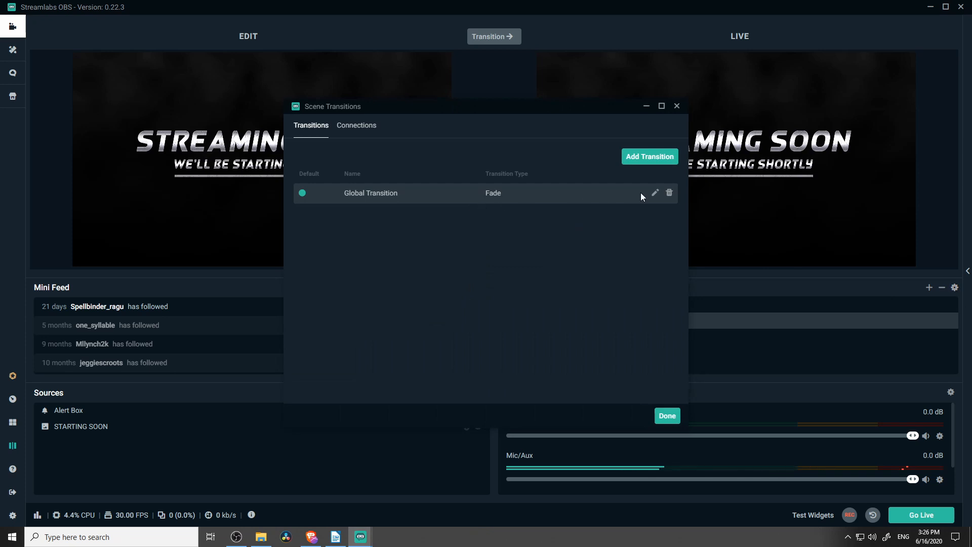
{"action": "left_click", "coordinate": [655, 193]}
{"action": "left_click", "coordinate": [462, 163]}
{"action": "left_click", "coordinate": [443, 211]}
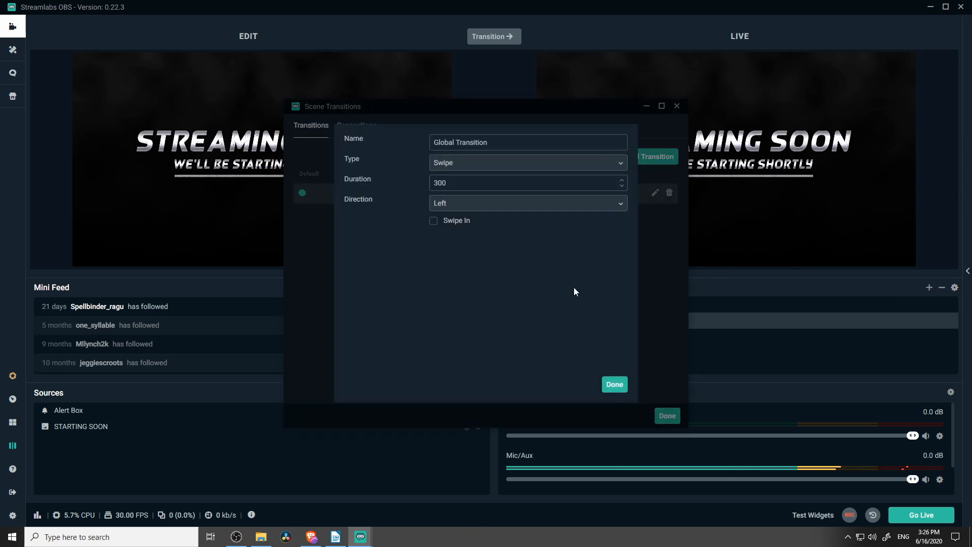
{"action": "left_click", "coordinate": [615, 385]}
{"action": "left_click", "coordinate": [667, 416]}
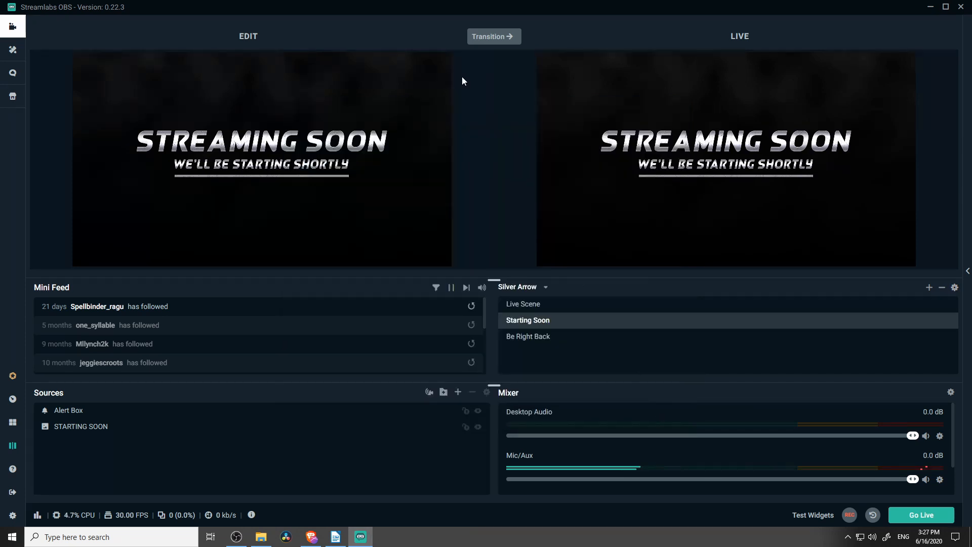
{"action": "left_click", "coordinate": [521, 338]}
{"action": "left_click", "coordinate": [524, 304]}
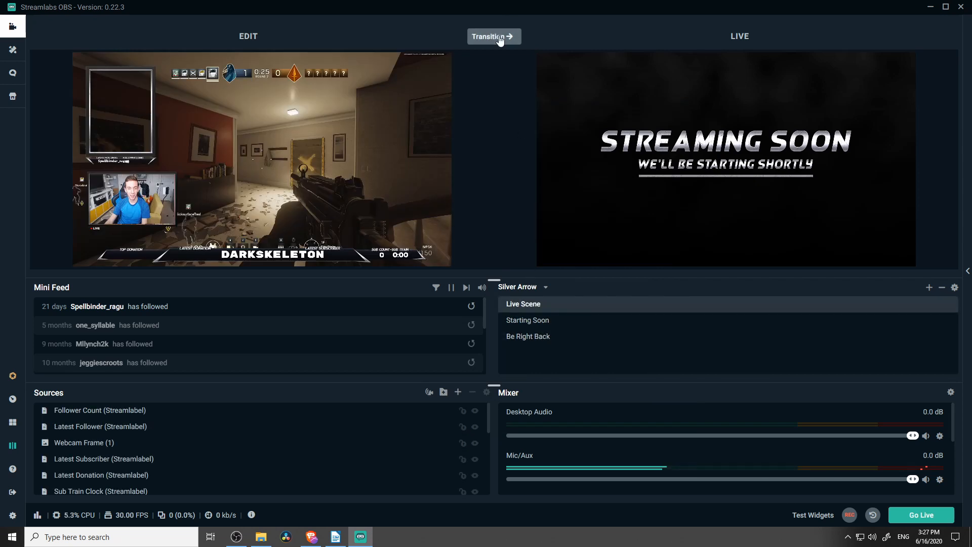
{"action": "left_click", "coordinate": [505, 37]}
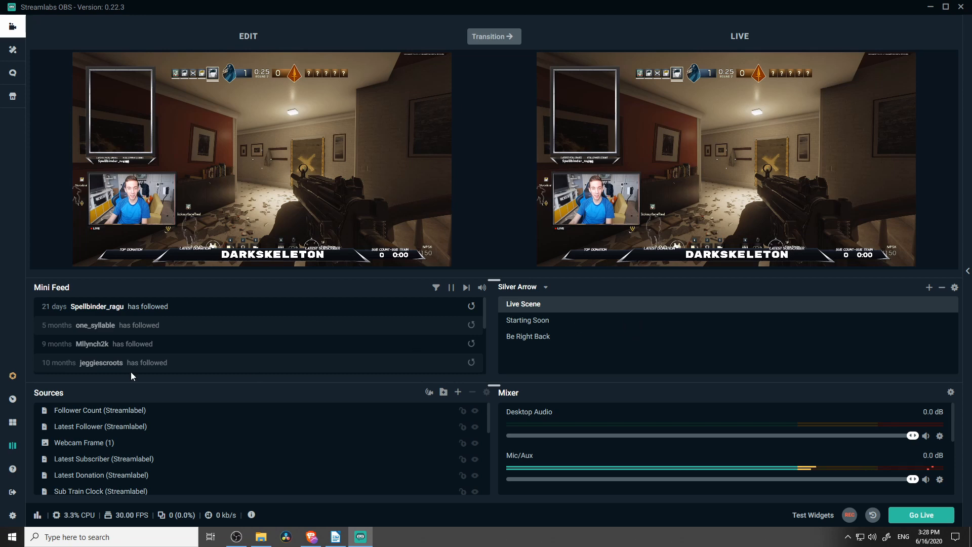
Open the Hotkeys settings and scroll down to the Starting Soon scene entries.
{"action": "left_click", "coordinate": [12, 516]}
{"action": "left_click", "coordinate": [304, 188]}
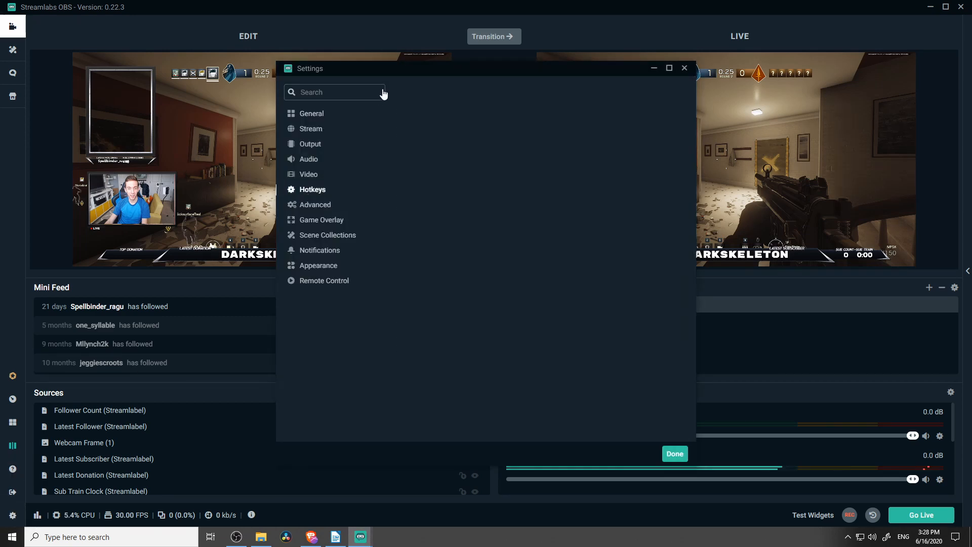
{"action": "left_click_drag", "start_coordinate": [390, 69], "coordinate": [205, 68]}
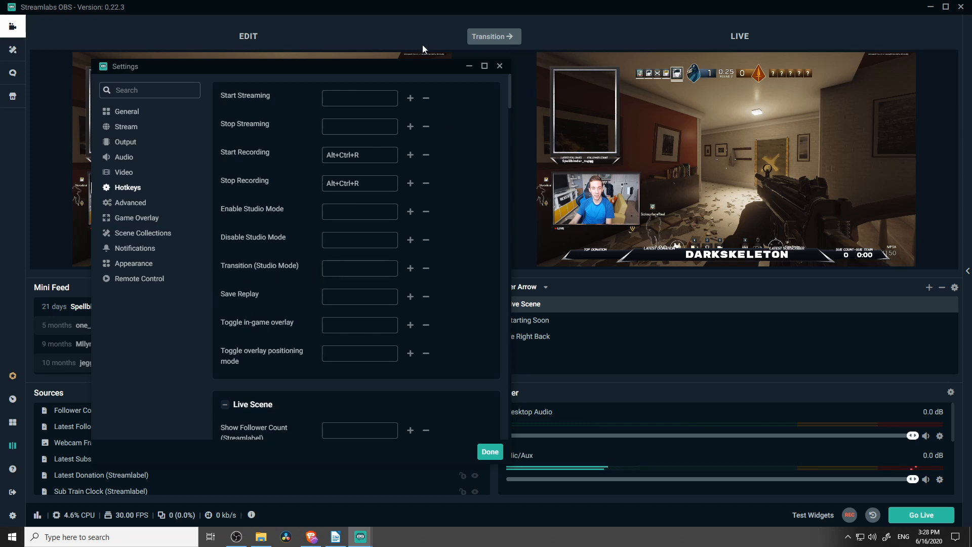
{"action": "left_click", "coordinate": [354, 267]}
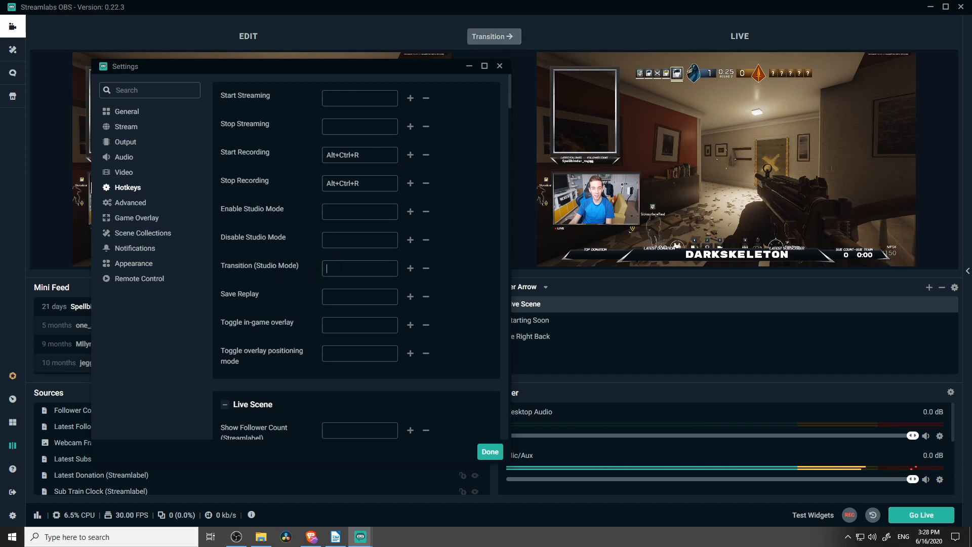
{"action": "scroll", "coordinate": [496, 122], "scroll_direction": "down", "scroll_amount": 6}
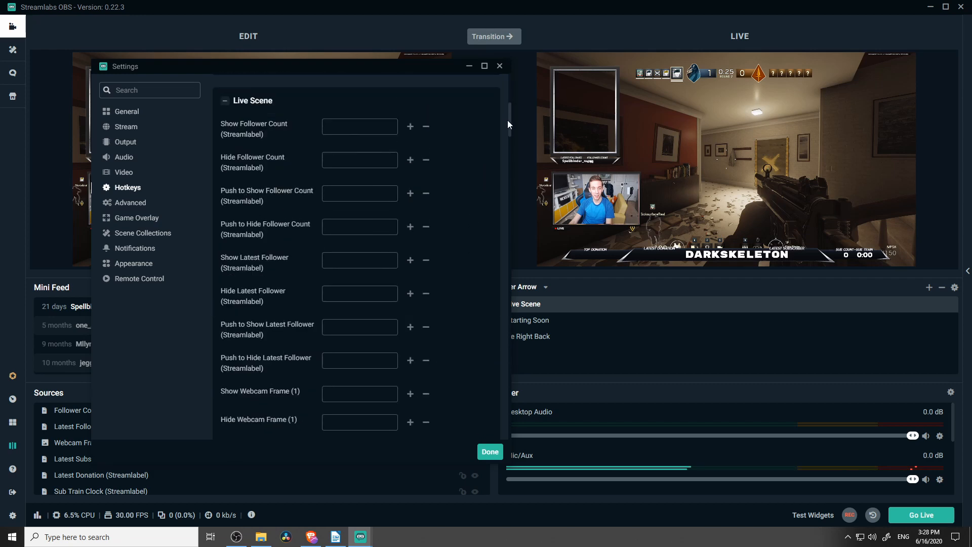
{"action": "left_click_drag", "start_coordinate": [509, 123], "coordinate": [492, 325]}
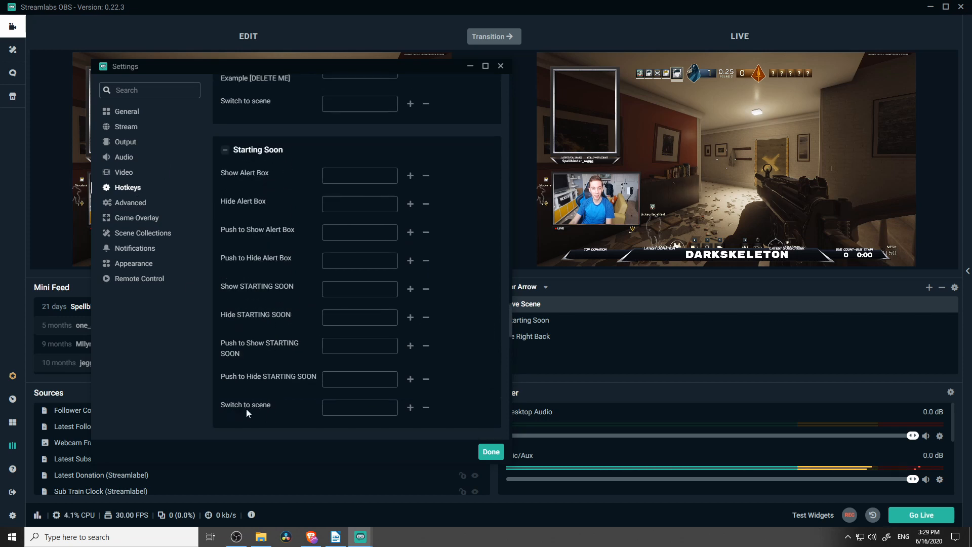
Assign Ctrl+Alt+3 as Starting Soon's switch-to-scene hotkey, save, and test it.
{"action": "left_click", "coordinate": [338, 407]}
{"action": "key", "text": "ctrl+alt+3"}
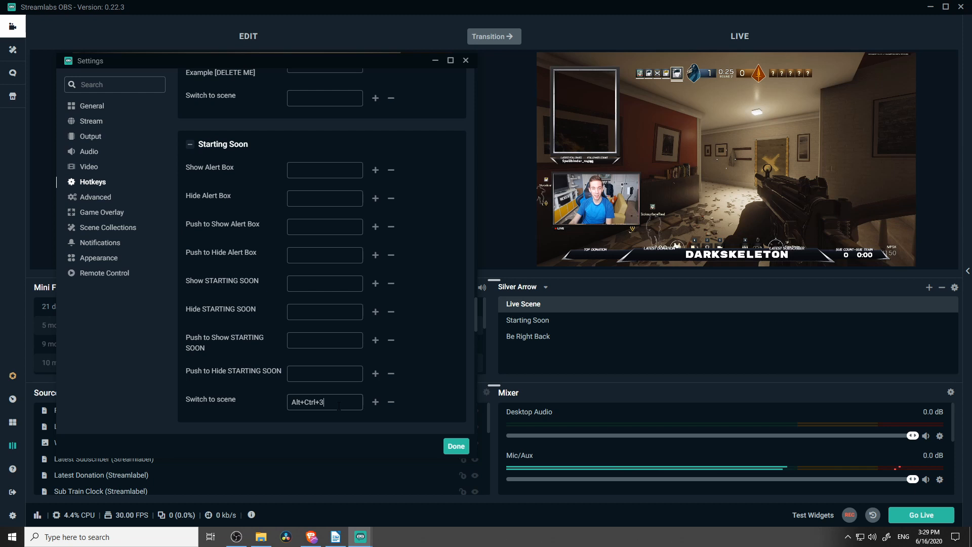
{"action": "left_click", "coordinate": [456, 446]}
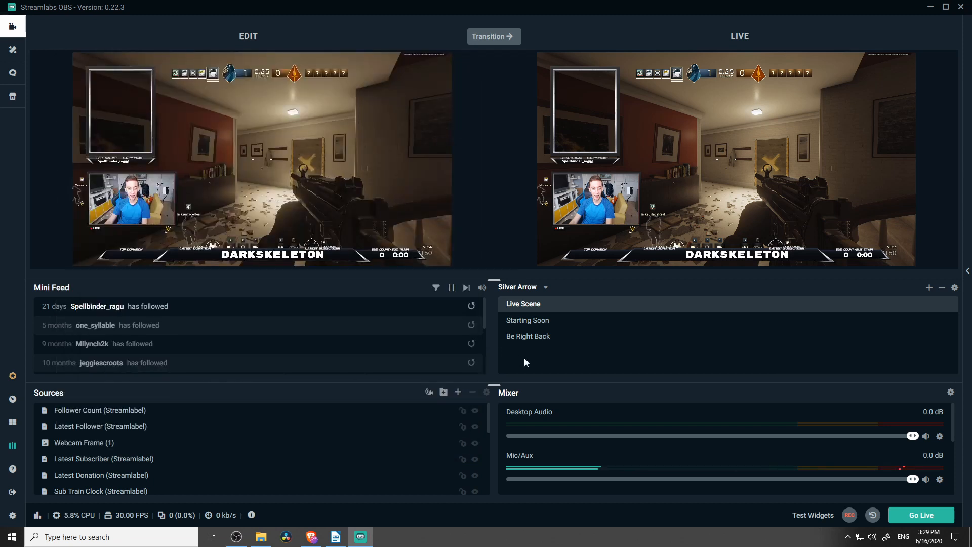
{"action": "key", "text": "ctrl+alt+3"}
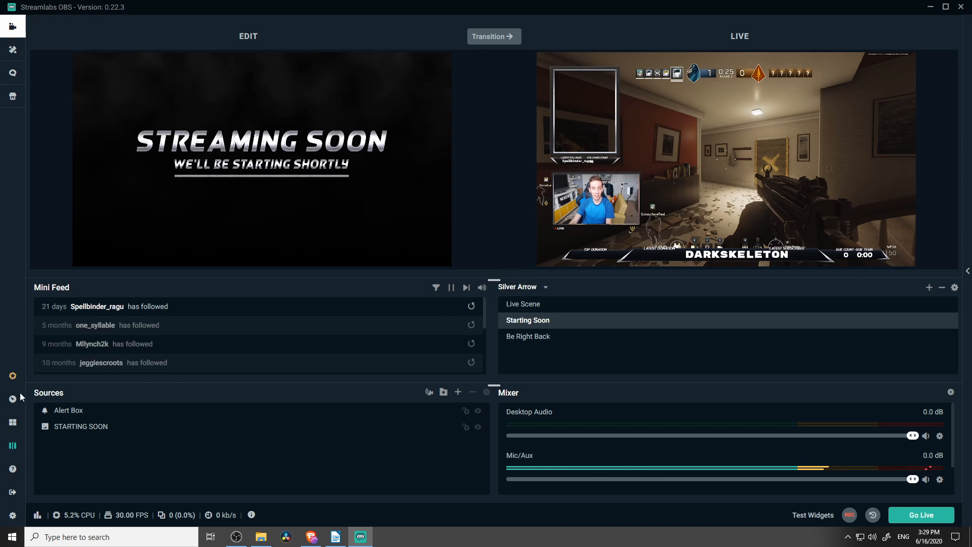
Bind Ctrl+Alt+0 to the Studio Mode Transition hotkey and save the settings.
{"action": "left_click", "coordinate": [13, 515]}
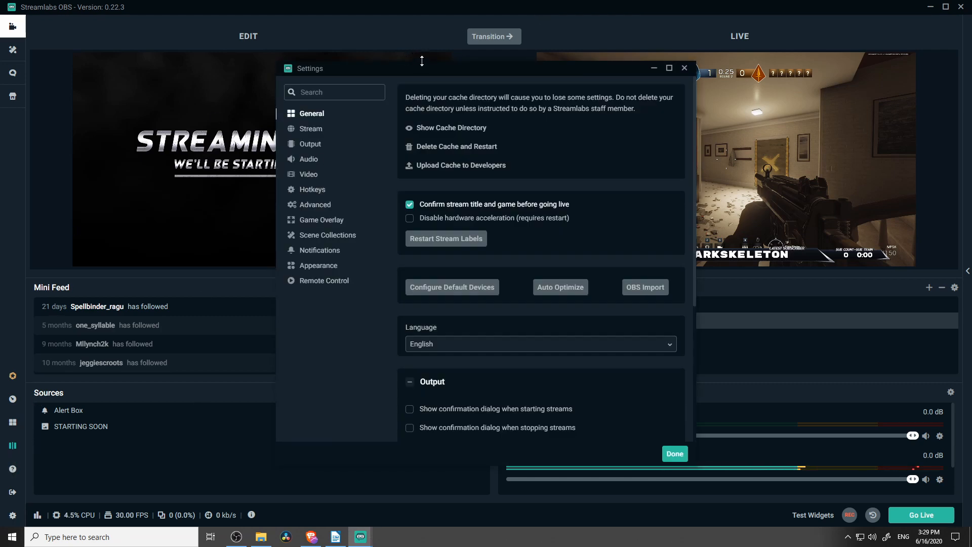
{"action": "left_click_drag", "start_coordinate": [422, 68], "coordinate": [262, 78]}
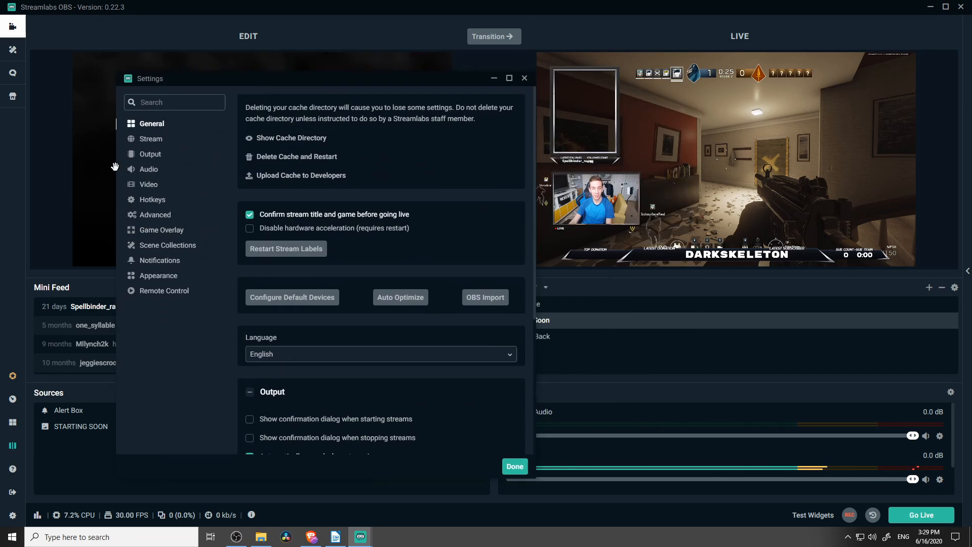
{"action": "left_click", "coordinate": [151, 199]}
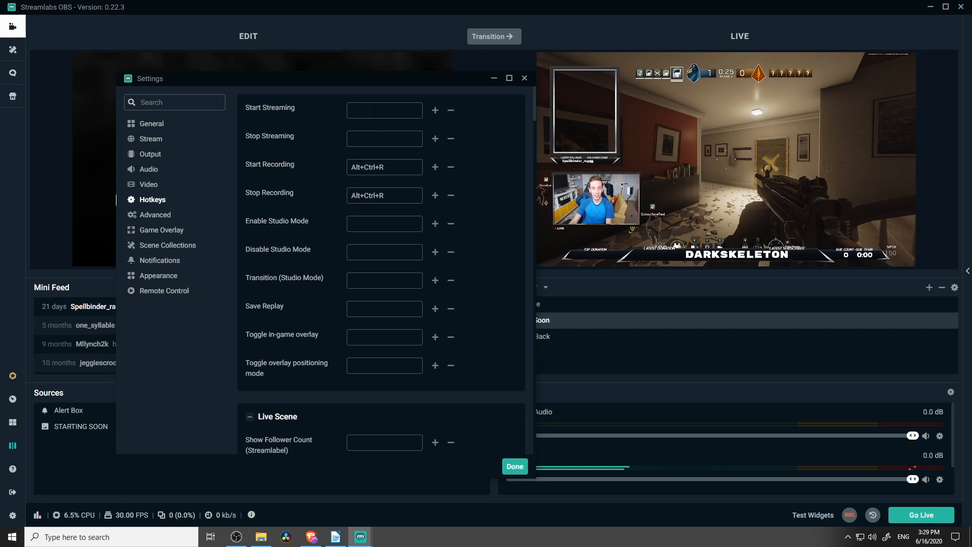
{"action": "left_click", "coordinate": [379, 274]}
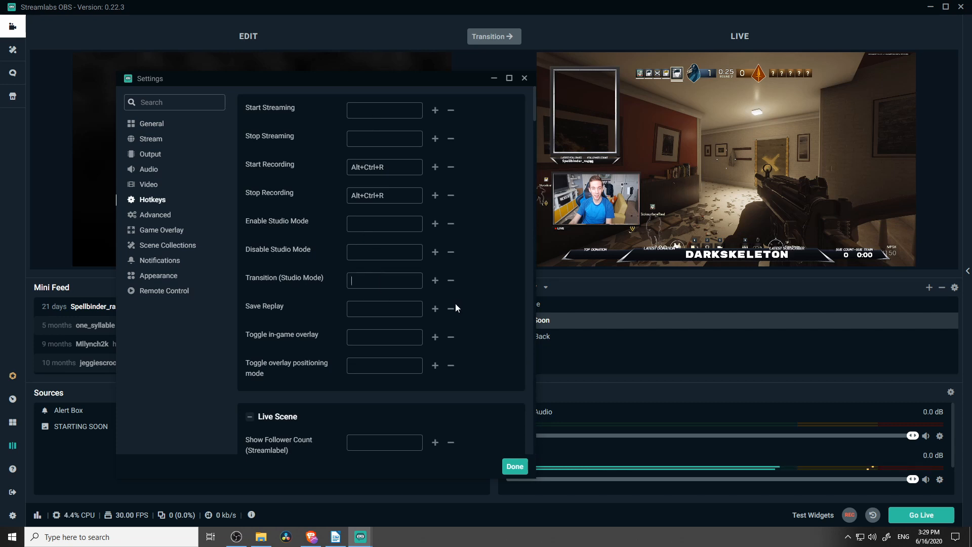
{"action": "key", "text": "ctrl+alt+0"}
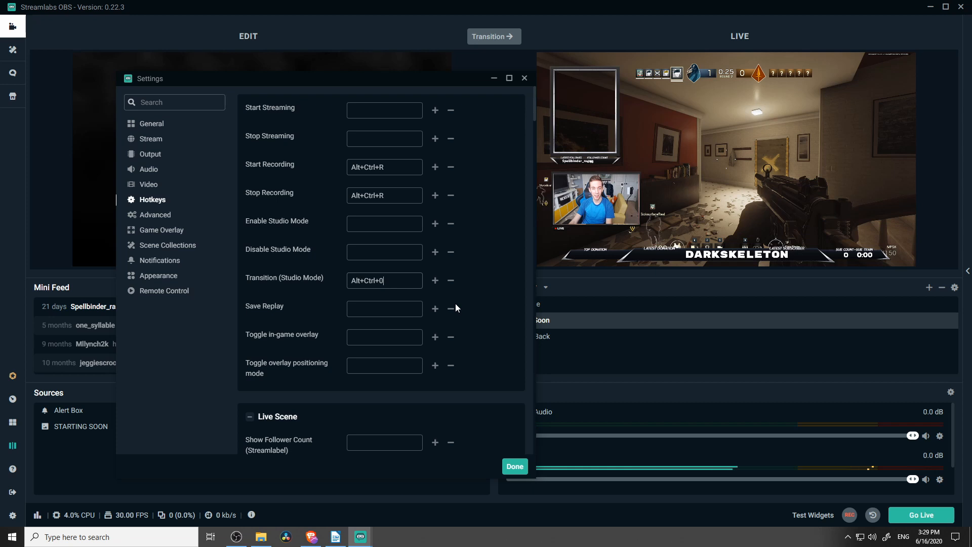
{"action": "left_click", "coordinate": [514, 466]}
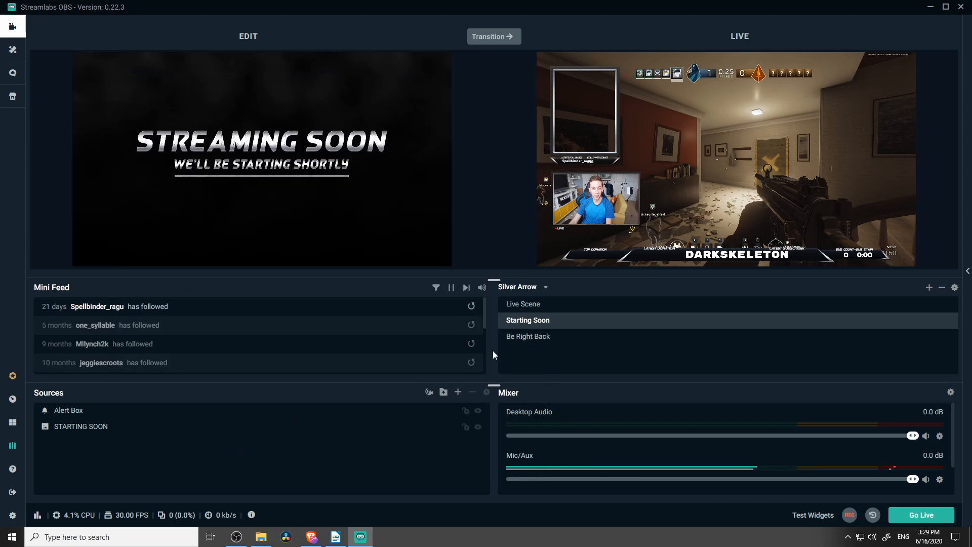
Use the hotkey to put Starting Soon live, transition Live Scene live, then disable Studio Mode.
{"action": "key", "text": "ctrl+alt+0"}
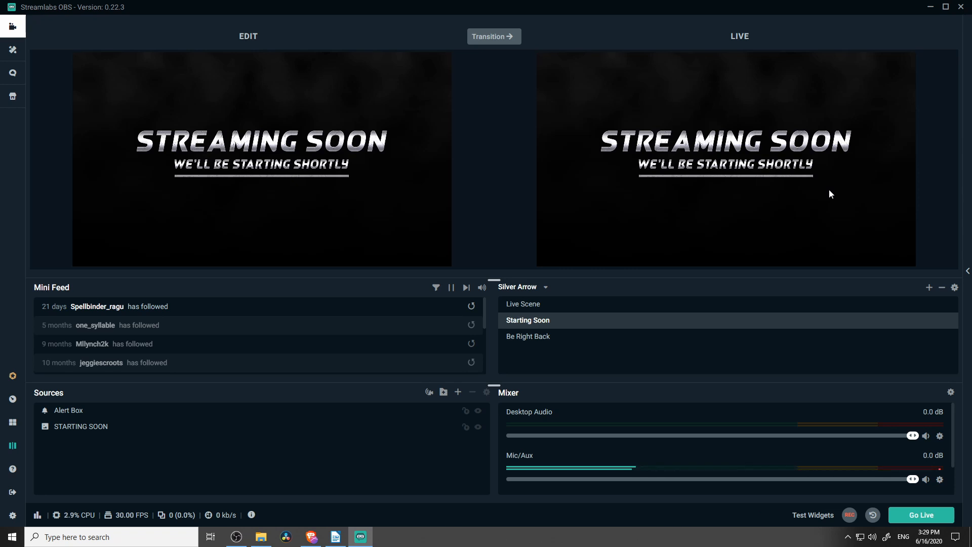
{"action": "left_click", "coordinate": [598, 303]}
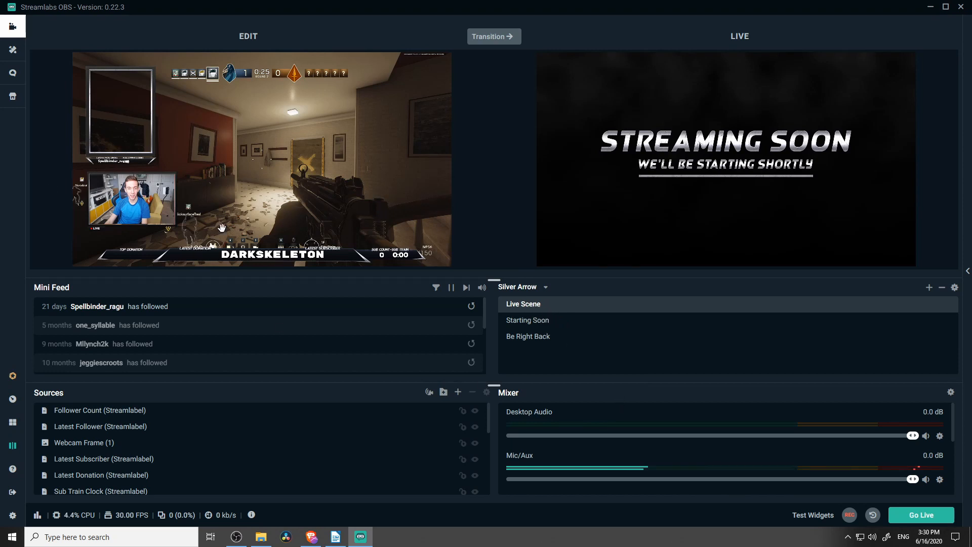
{"action": "key", "text": "F1"}
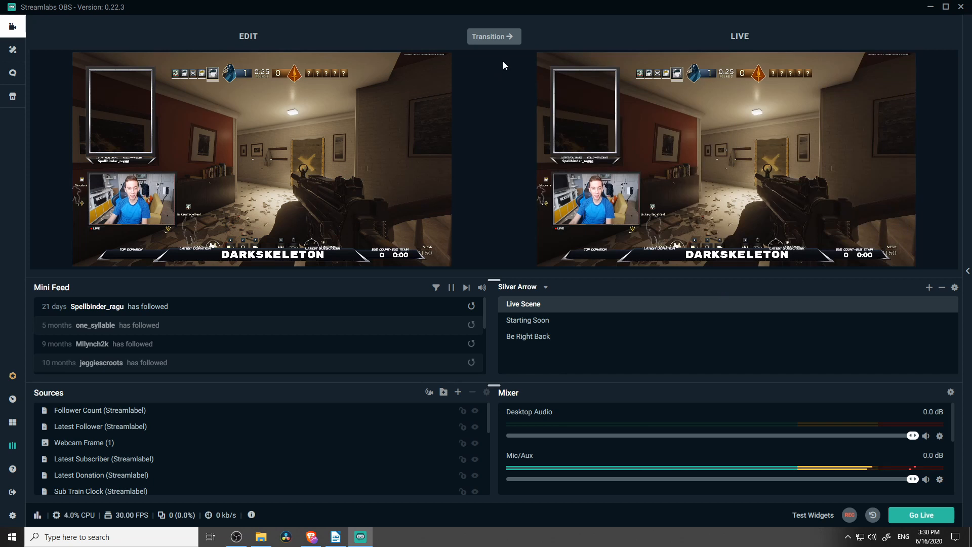
{"action": "left_click", "coordinate": [9, 456]}
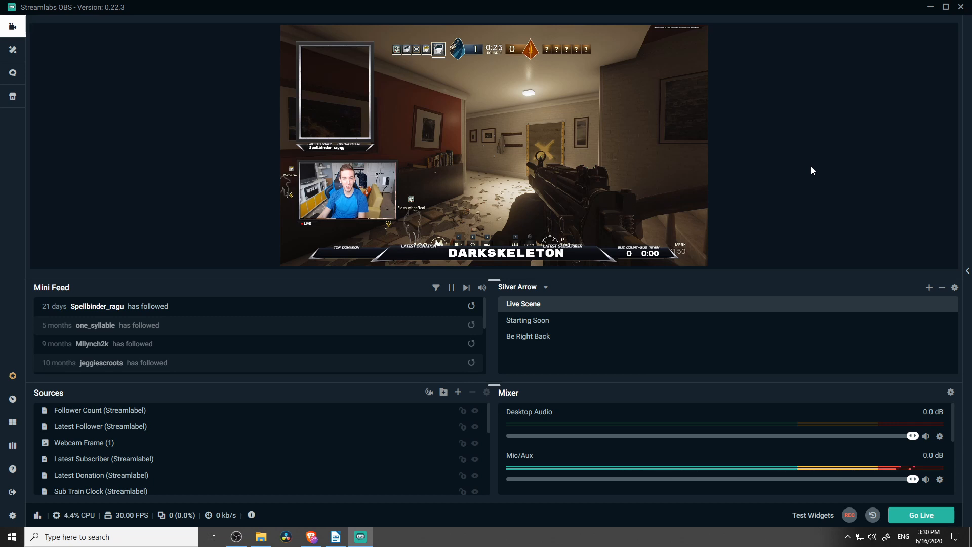
Select Starting Soon and view the Connections tab of the Scene Transitions settings.
{"action": "left_click", "coordinate": [551, 321]}
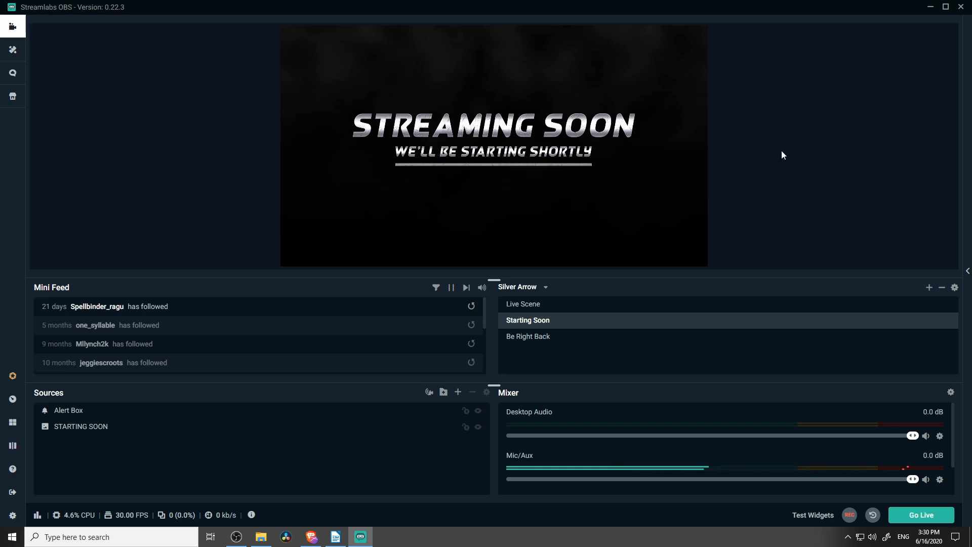
{"action": "left_click", "coordinate": [955, 289]}
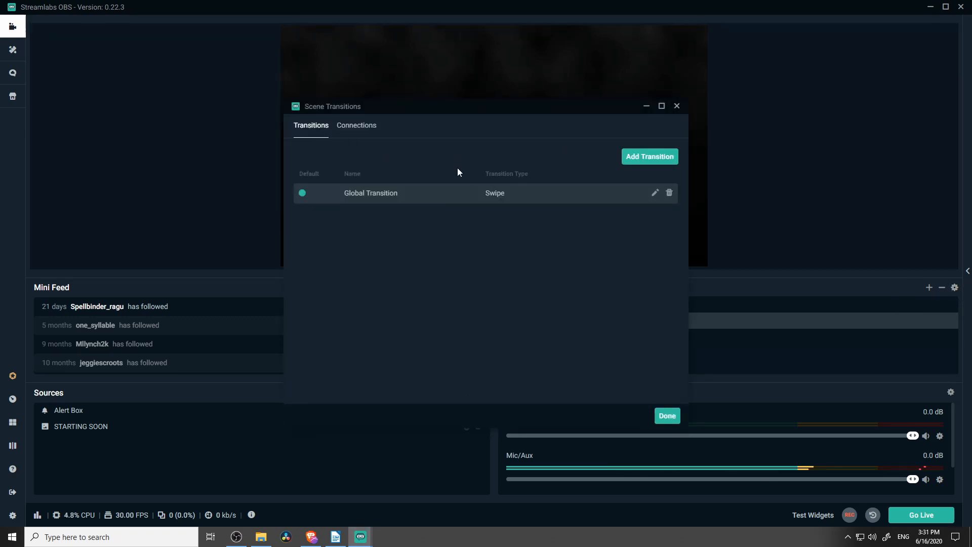
{"action": "left_click", "coordinate": [360, 130]}
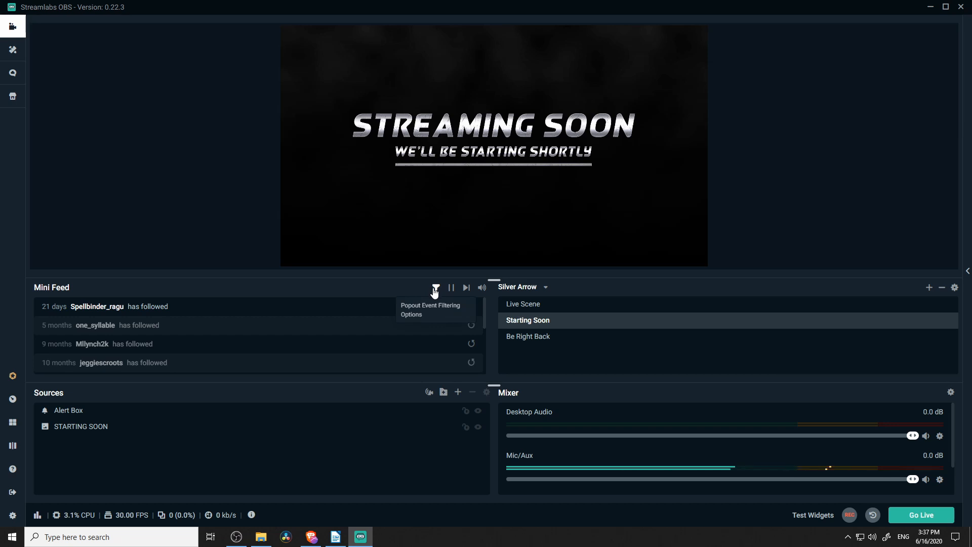
{"action": "left_click", "coordinate": [435, 289]}
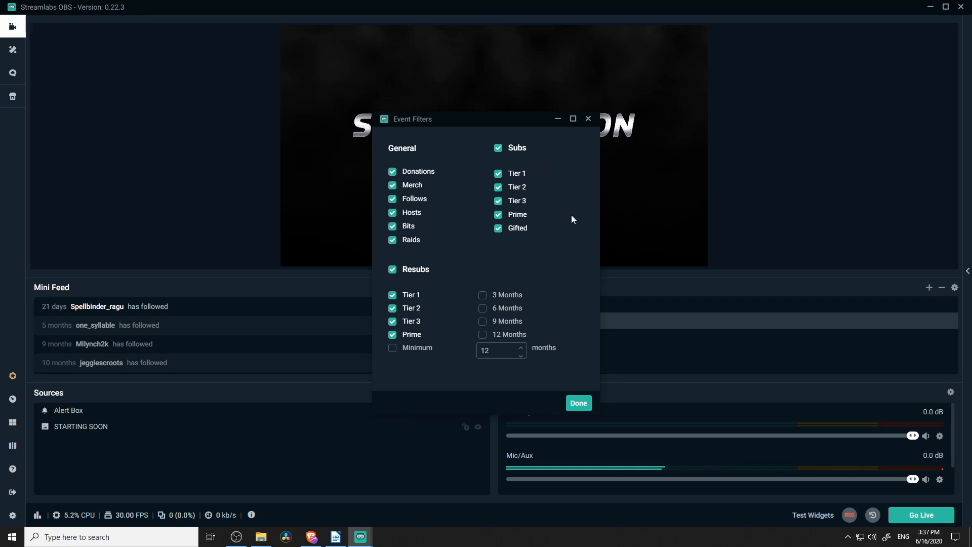
{"action": "left_click", "coordinate": [578, 403]}
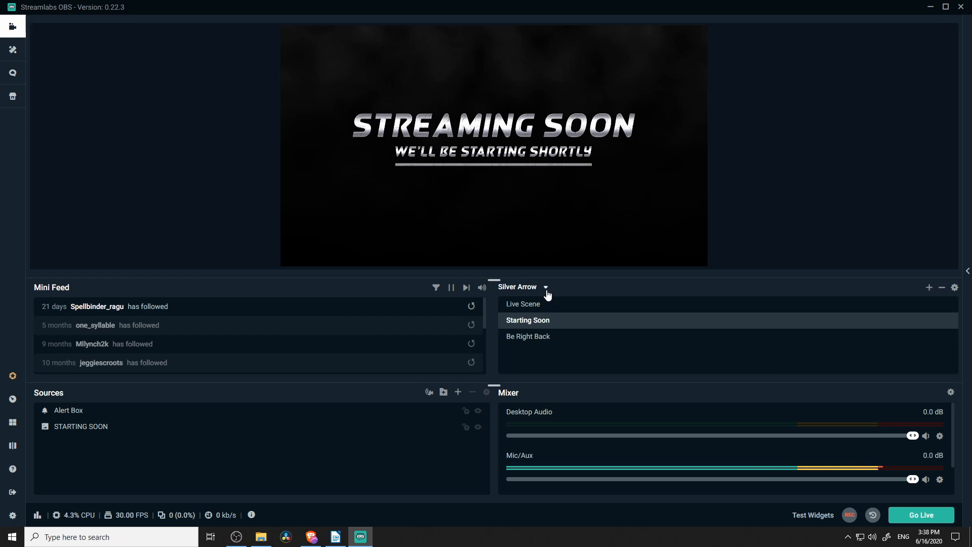
Cycle through Live Scene, Starting Soon and Be Right Back, ending on Live Scene.
{"action": "left_click", "coordinate": [533, 309]}
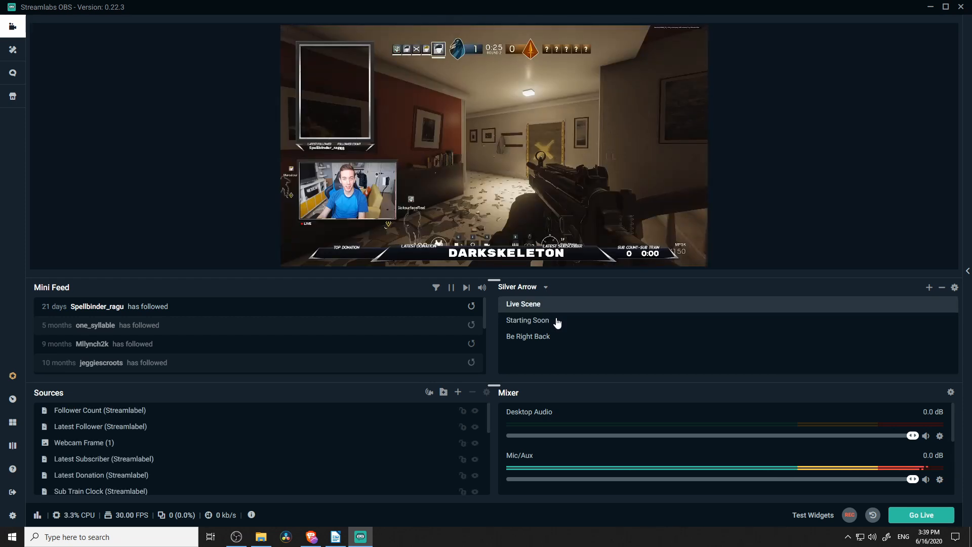
{"action": "left_click", "coordinate": [557, 321]}
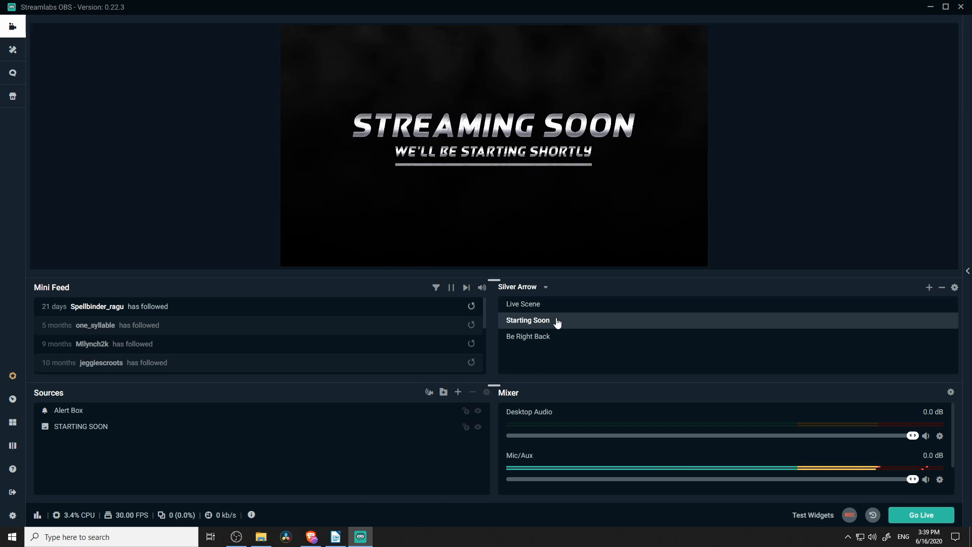
{"action": "left_click", "coordinate": [551, 309]}
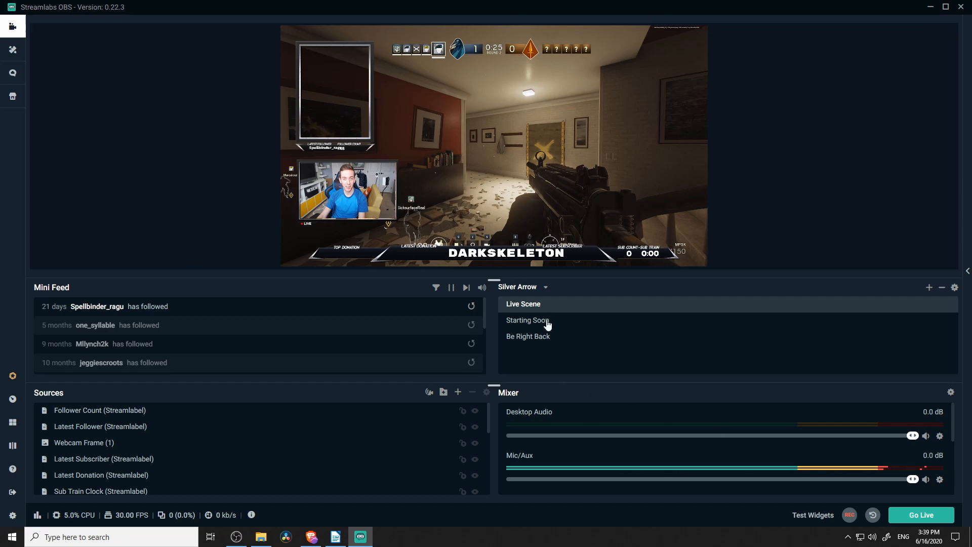
{"action": "left_click", "coordinate": [547, 325]}
{"action": "left_click", "coordinate": [529, 337]}
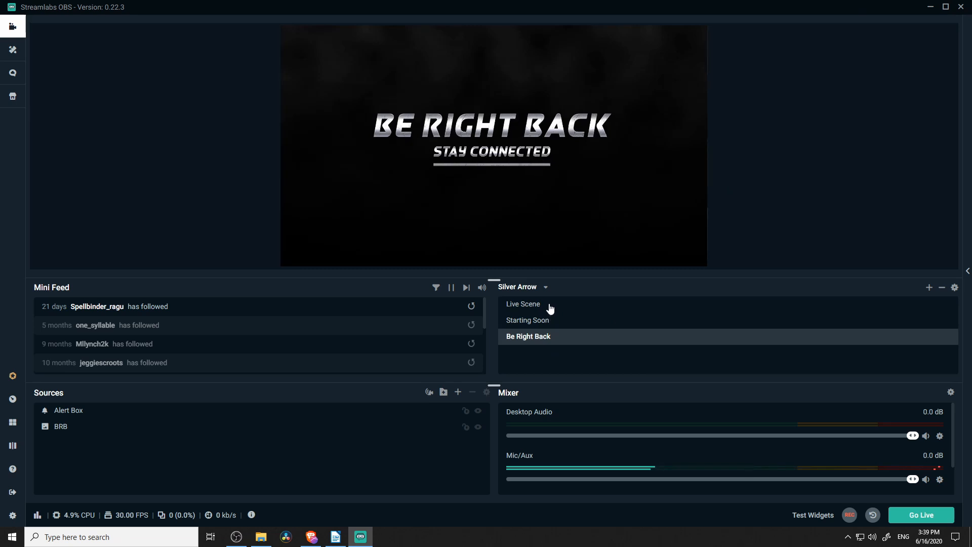
{"action": "left_click", "coordinate": [549, 307]}
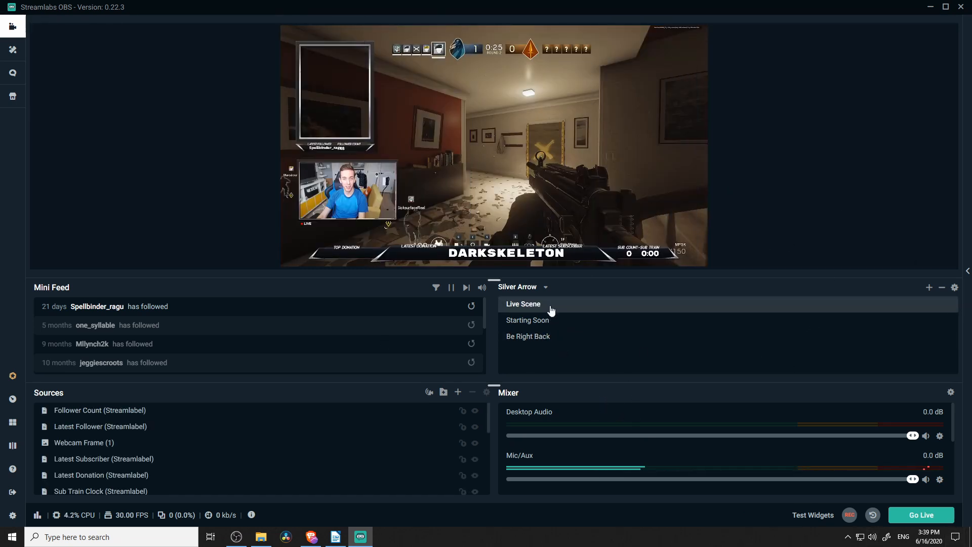
{"action": "left_click", "coordinate": [532, 324]}
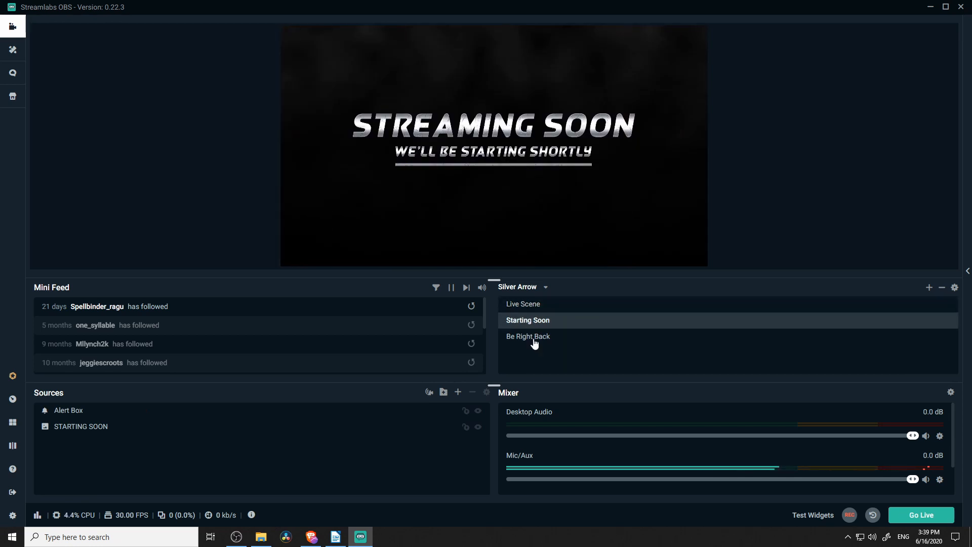
{"action": "left_click", "coordinate": [534, 339]}
{"action": "left_click", "coordinate": [540, 307]}
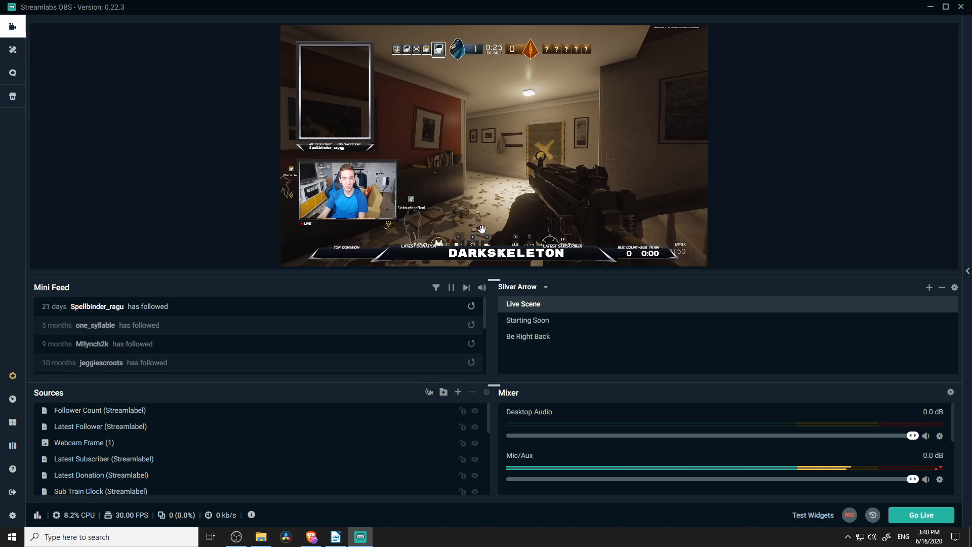
Select the Header overlay in the preview, then open the Add Source catalogue.
{"action": "left_click", "coordinate": [329, 247]}
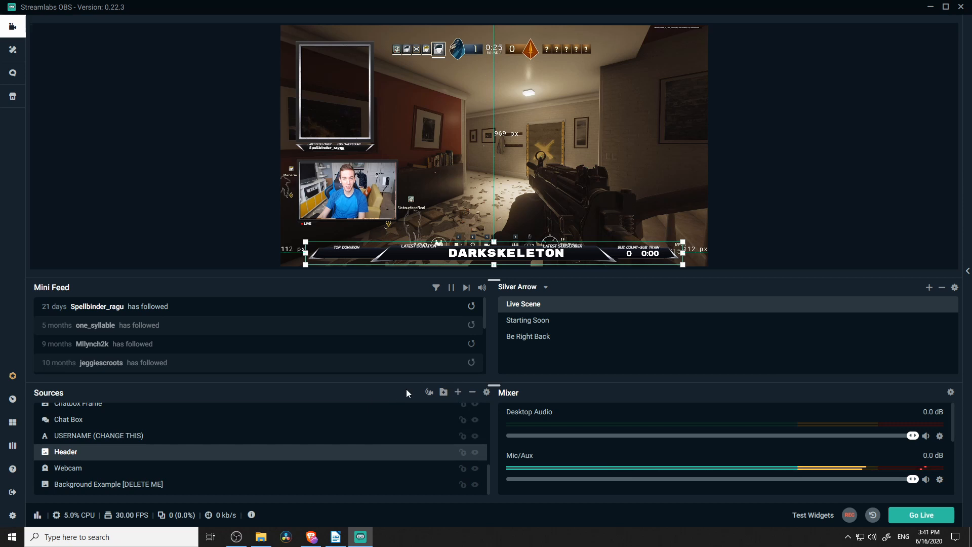
{"action": "left_click", "coordinate": [457, 393]}
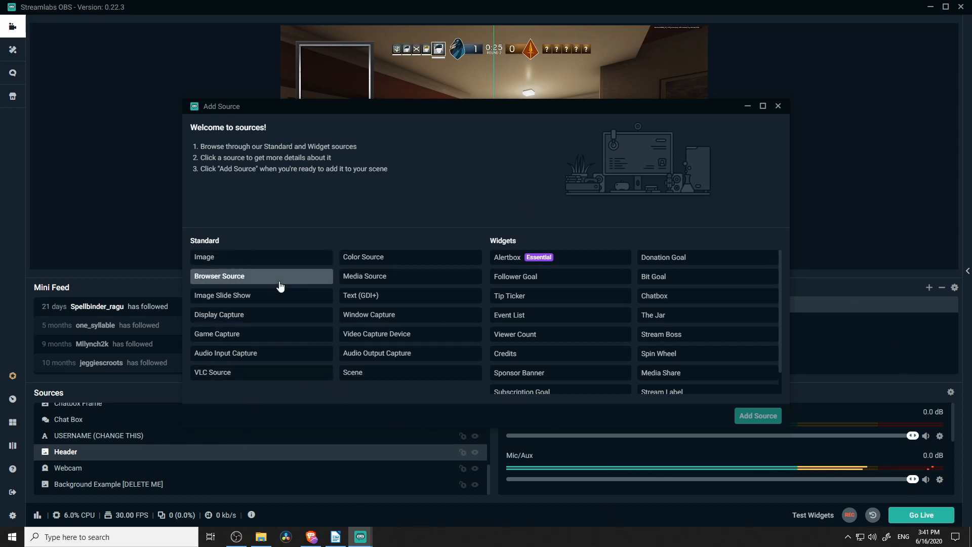
Add a Game Capture source with its default name Game Capture.
{"action": "left_click", "coordinate": [249, 343]}
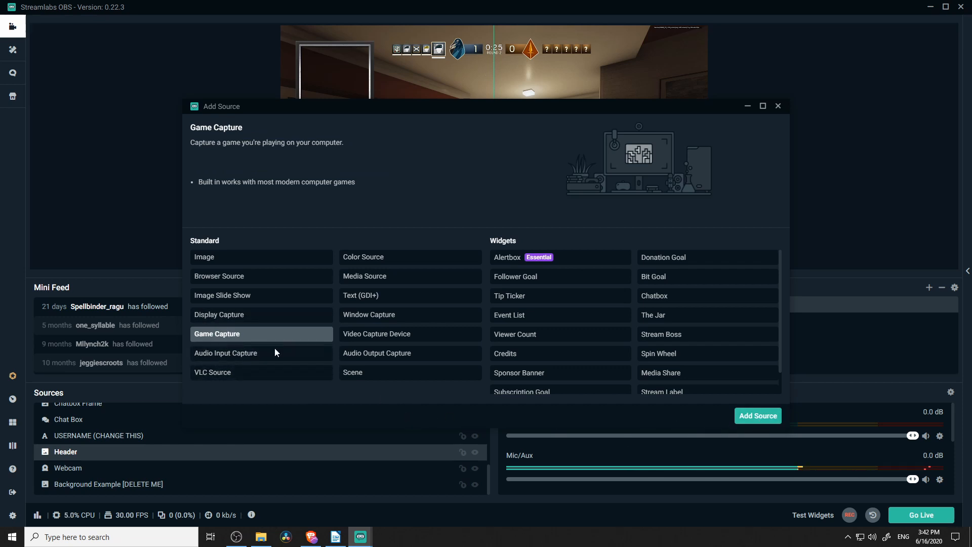
{"action": "left_click", "coordinate": [758, 416]}
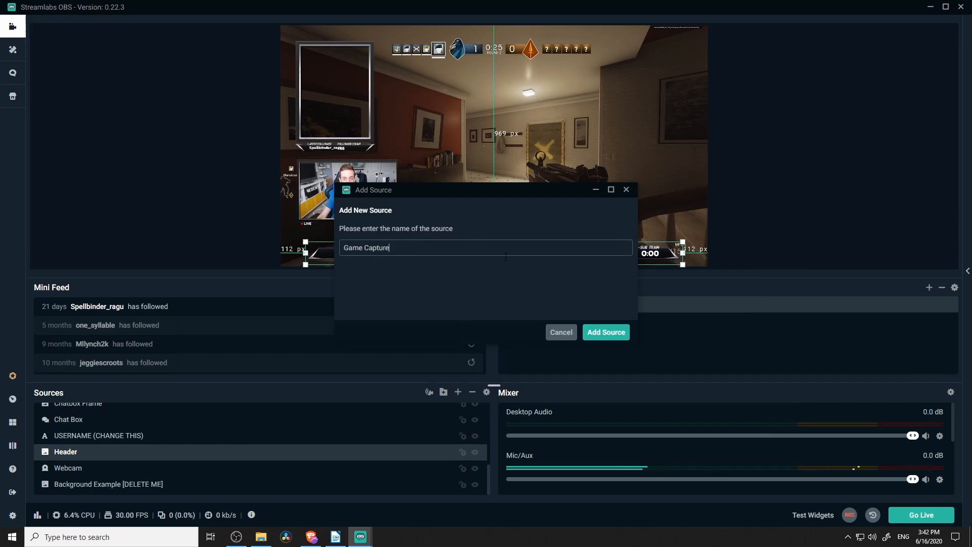
{"action": "left_click", "coordinate": [600, 327]}
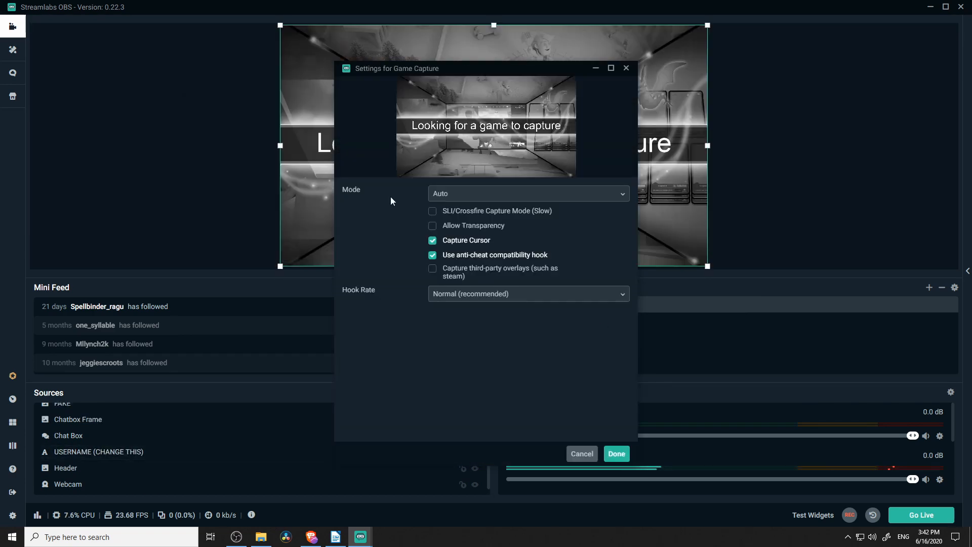
{"action": "left_click_drag", "start_coordinate": [488, 72], "coordinate": [462, 88]}
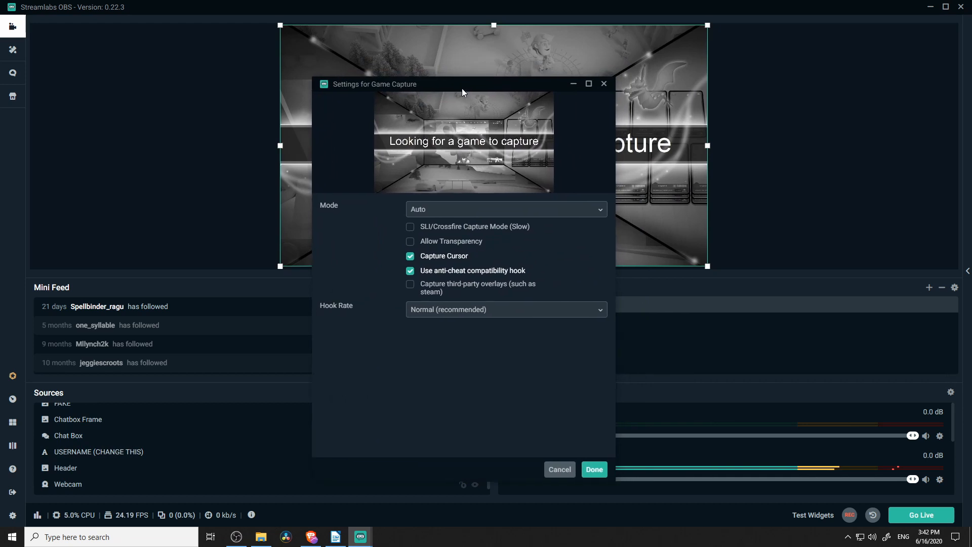
Switch capture mode to Capture specific window, browse the window list, then cancel.
{"action": "left_click", "coordinate": [431, 211]}
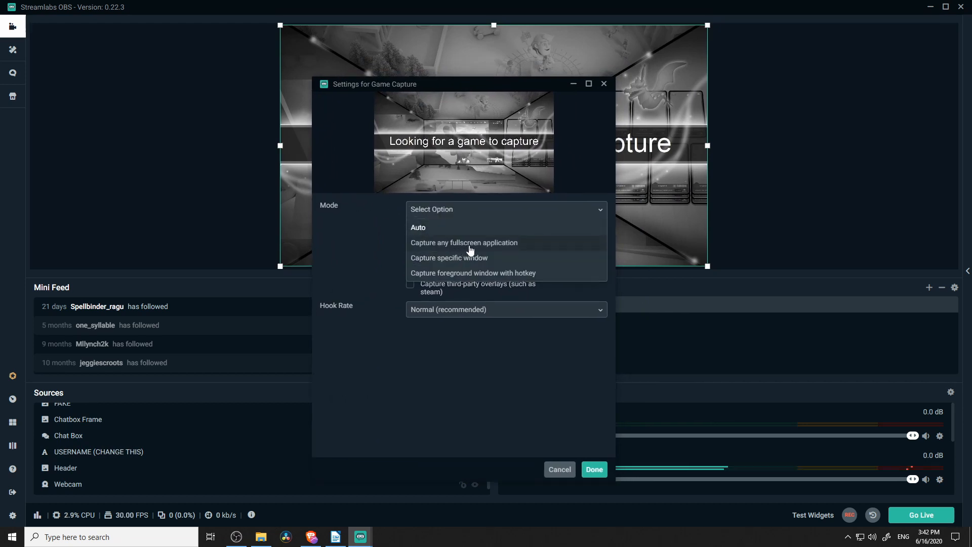
{"action": "left_click", "coordinate": [484, 258]}
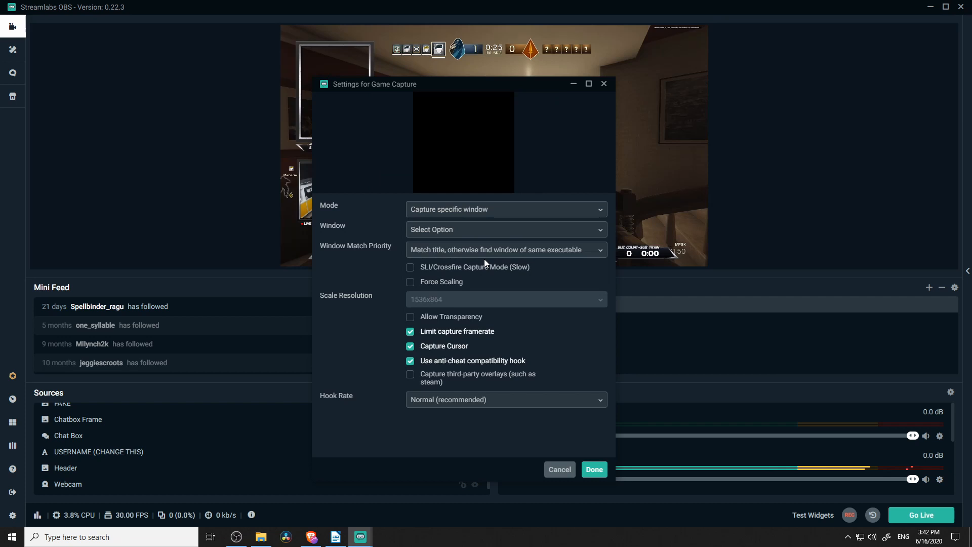
{"action": "left_click", "coordinate": [491, 233]}
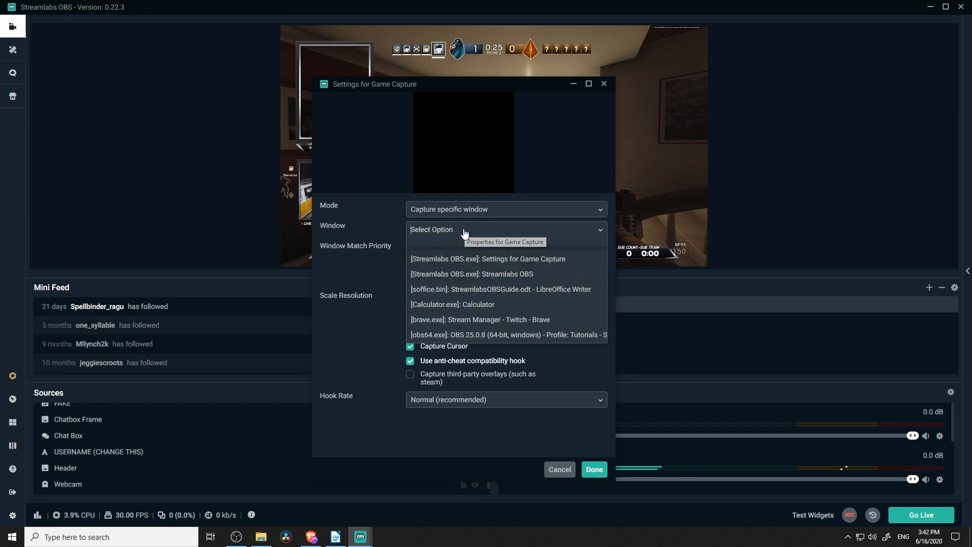
{"action": "left_click", "coordinate": [374, 270]}
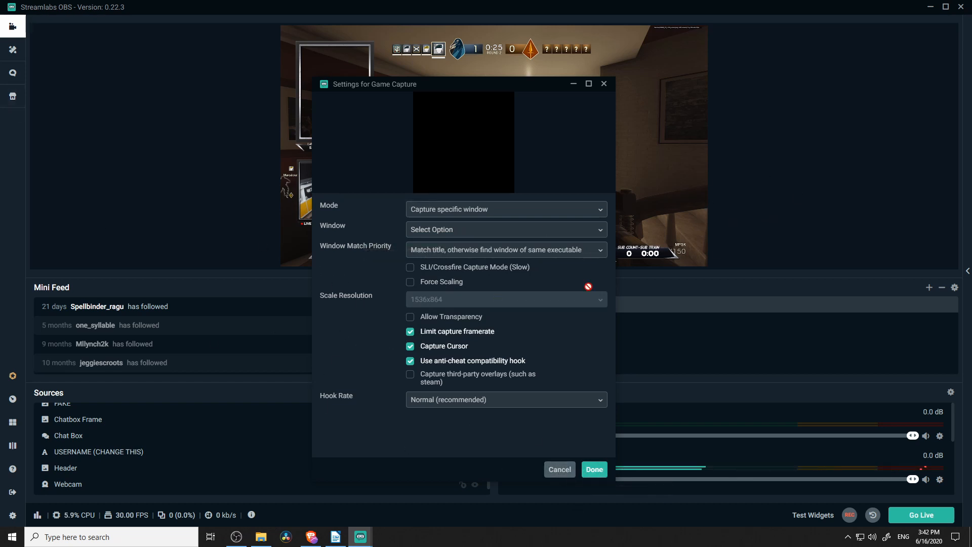
{"action": "left_click", "coordinate": [568, 469]}
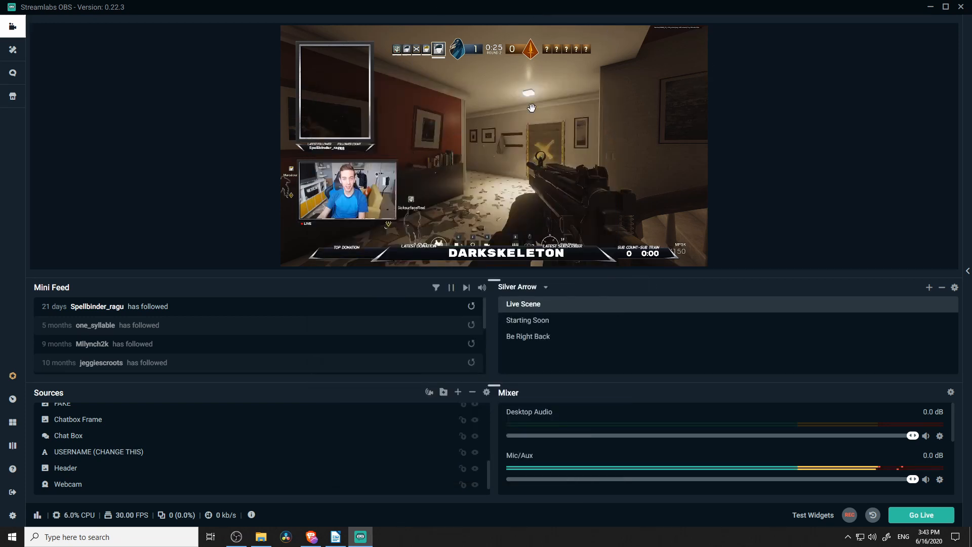
Click through the overlay elements in the preview, ending with the Webcam Frame selected.
{"action": "left_click", "coordinate": [369, 127]}
{"action": "left_click", "coordinate": [439, 137]}
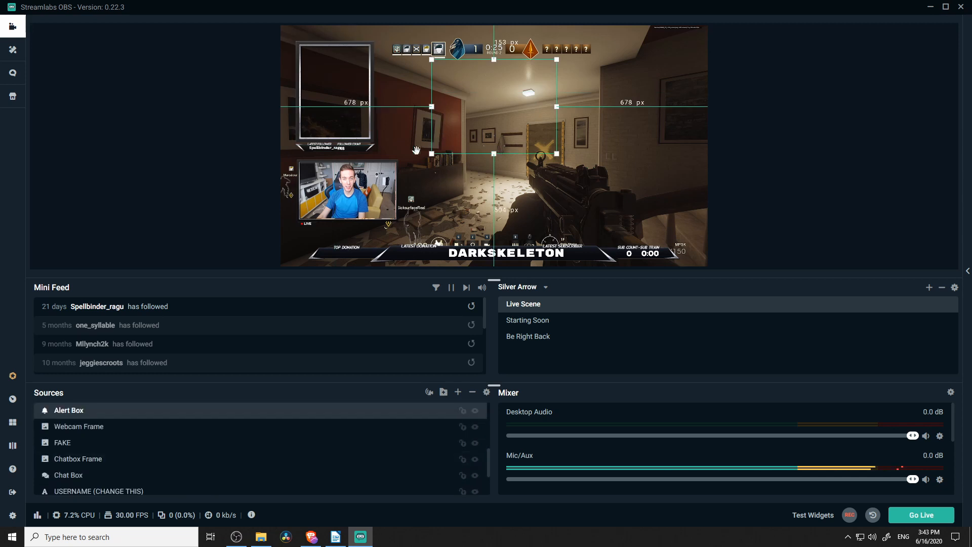
{"action": "left_click", "coordinate": [394, 170]}
{"action": "left_click", "coordinate": [666, 126]}
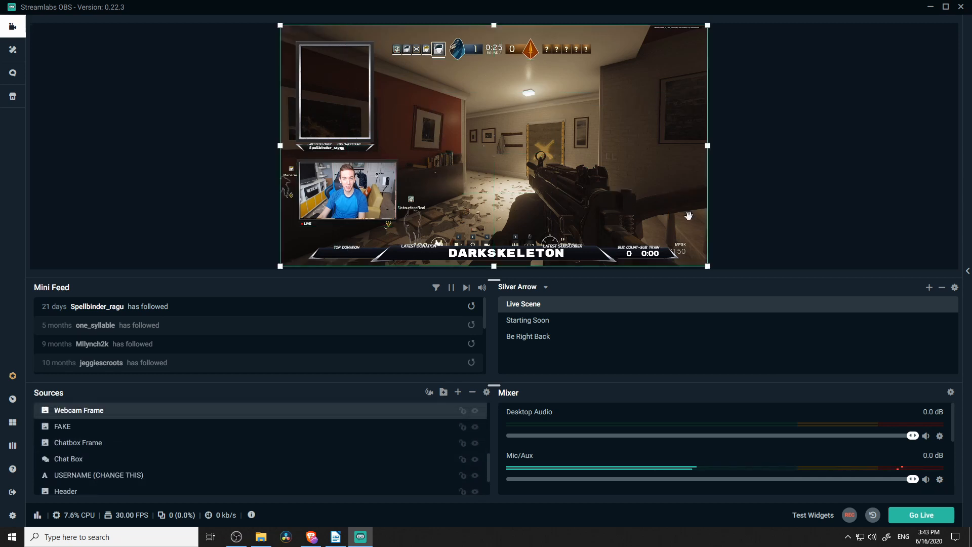
{"action": "left_click", "coordinate": [373, 61]}
{"action": "left_click", "coordinate": [210, 476]}
{"action": "left_click", "coordinate": [230, 460]}
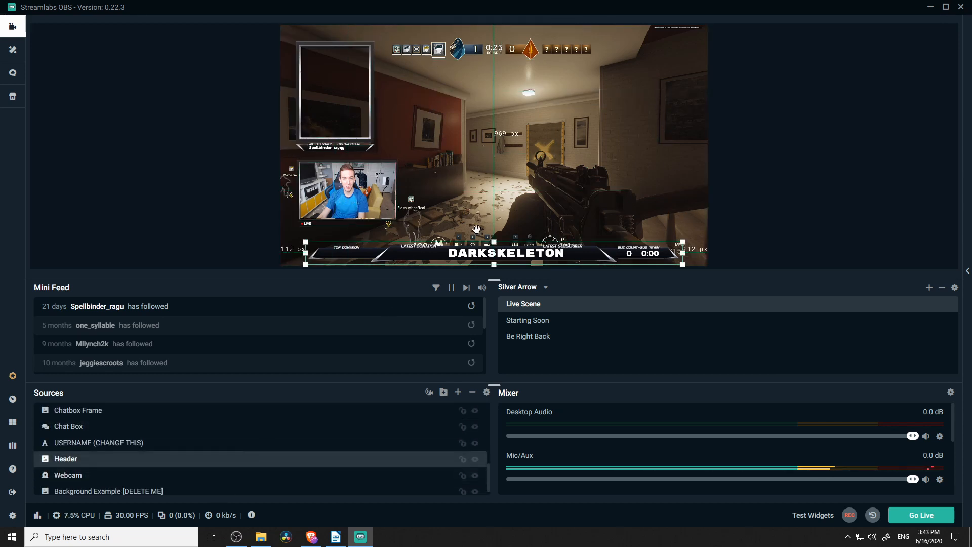
{"action": "left_click", "coordinate": [330, 183]}
Move and resize the Webcam Frame to fit snugly around the lower-left webcam feed.
{"action": "left_click_drag", "start_coordinate": [341, 193], "coordinate": [452, 123]}
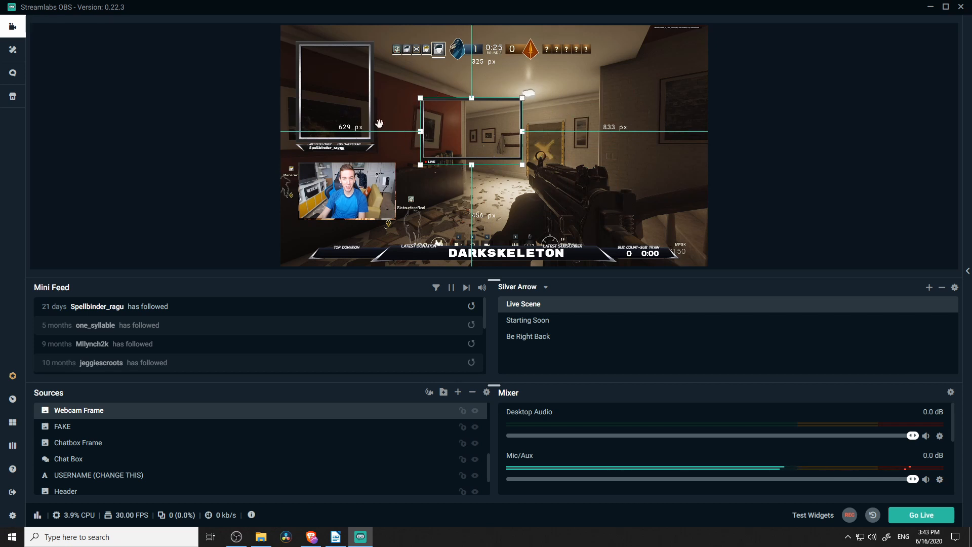
{"action": "left_click_drag", "start_coordinate": [522, 131], "coordinate": [618, 145]}
{"action": "left_click_drag", "start_coordinate": [610, 199], "coordinate": [538, 153]}
{"action": "left_click_drag", "start_coordinate": [486, 124], "coordinate": [410, 211]}
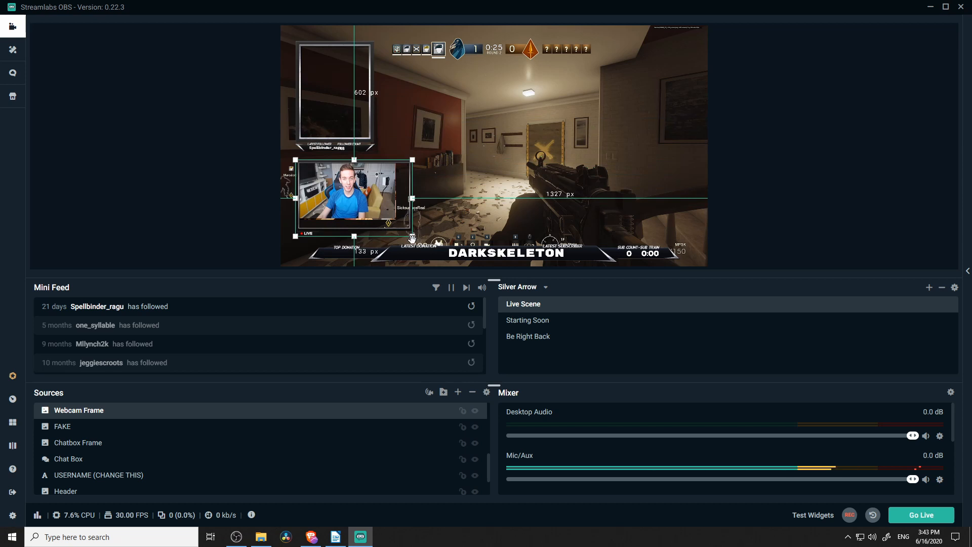
{"action": "left_click_drag", "start_coordinate": [409, 234], "coordinate": [377, 210]}
Select the FAKE element in the Live Scene and nudge it slightly.
{"action": "left_click", "coordinate": [368, 206]}
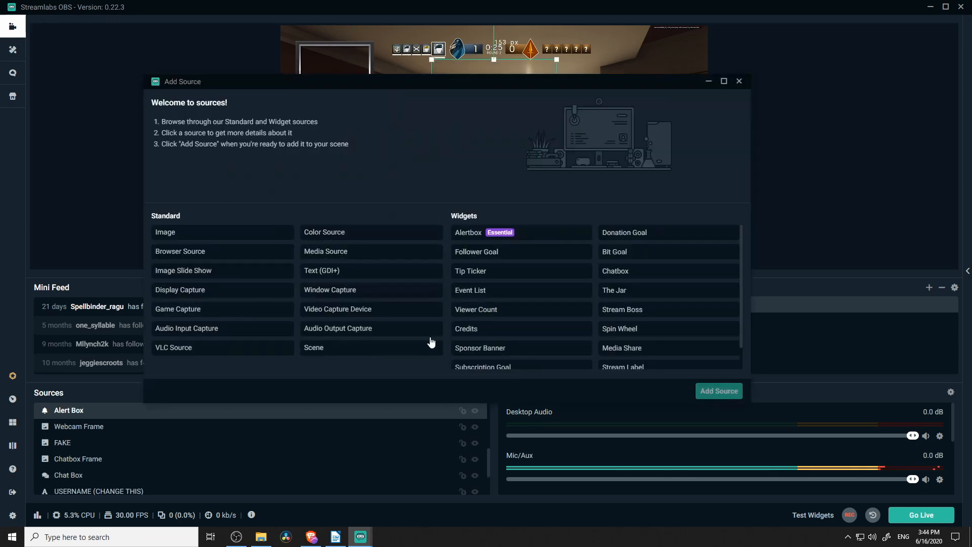
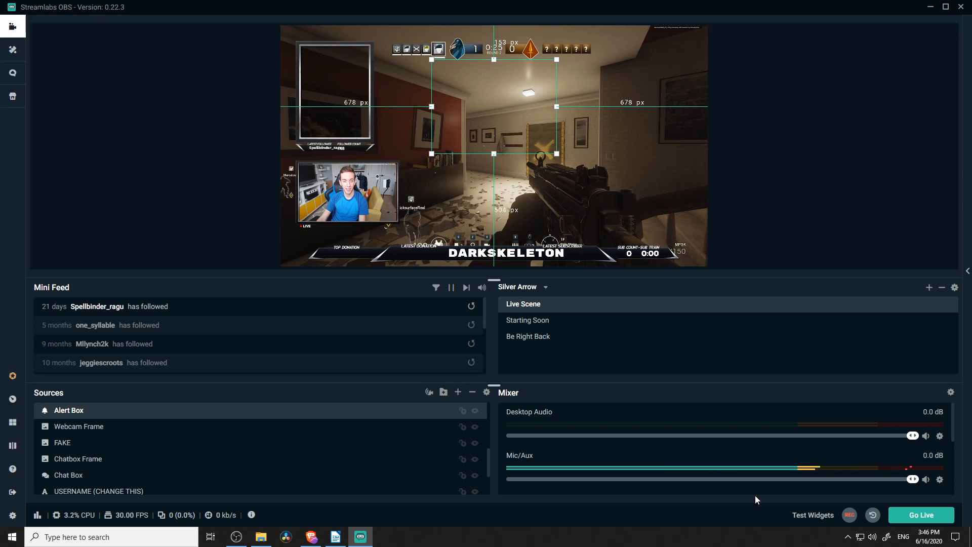
Add a Noise Suppression filter to Mic/Aux and lower its suppression level to -60.
{"action": "left_click", "coordinate": [939, 480]}
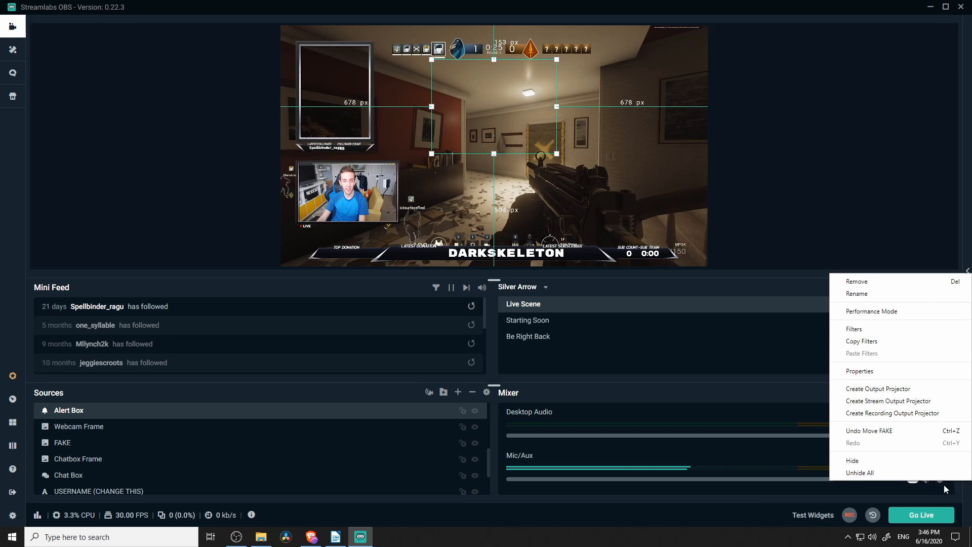
{"action": "left_click", "coordinate": [883, 331]}
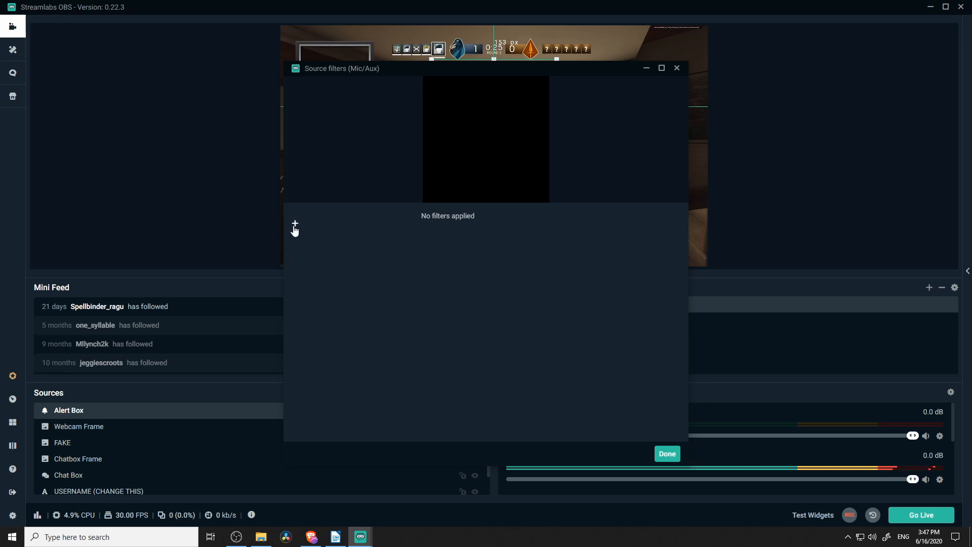
{"action": "left_click", "coordinate": [294, 225]}
{"action": "left_click", "coordinate": [381, 211]}
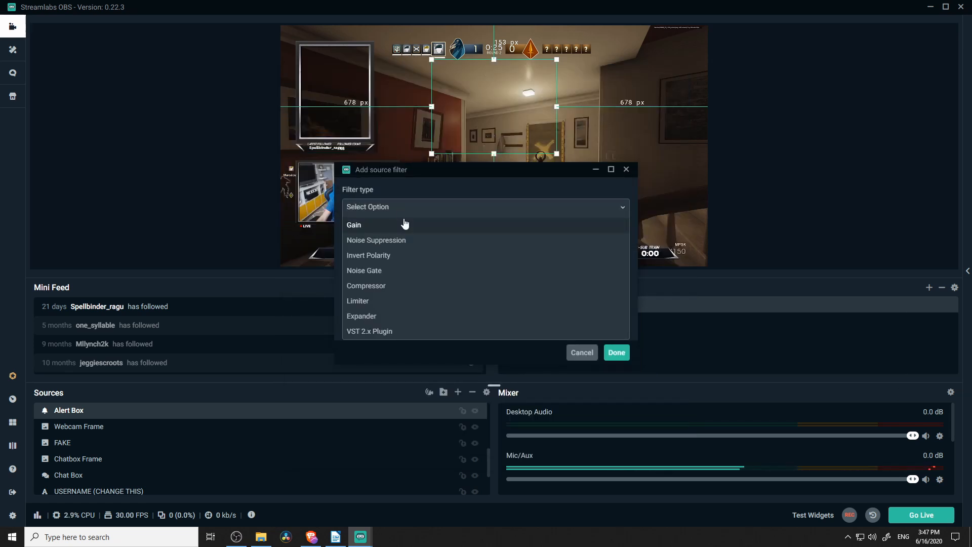
{"action": "left_click", "coordinate": [411, 240]}
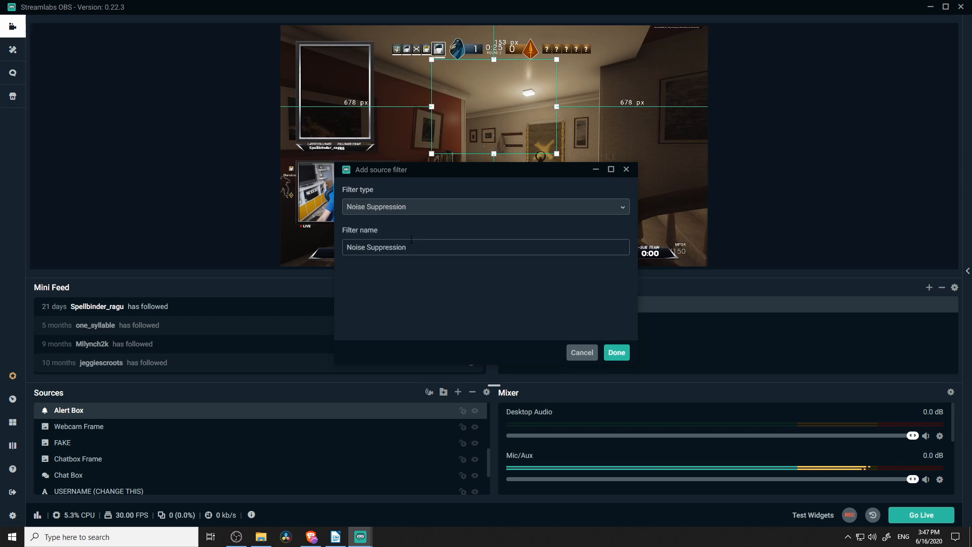
{"action": "left_click", "coordinate": [617, 354]}
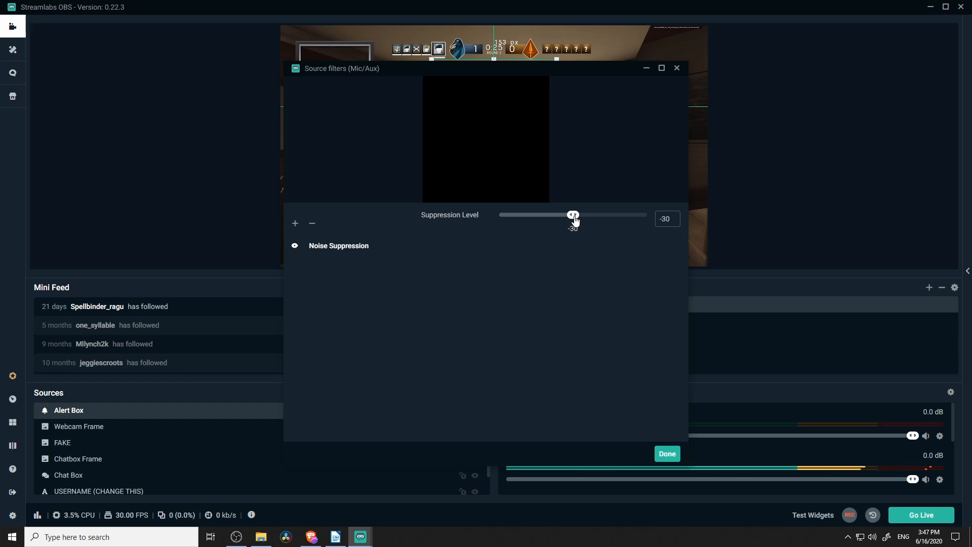
{"action": "left_click_drag", "start_coordinate": [572, 219], "coordinate": [419, 226]}
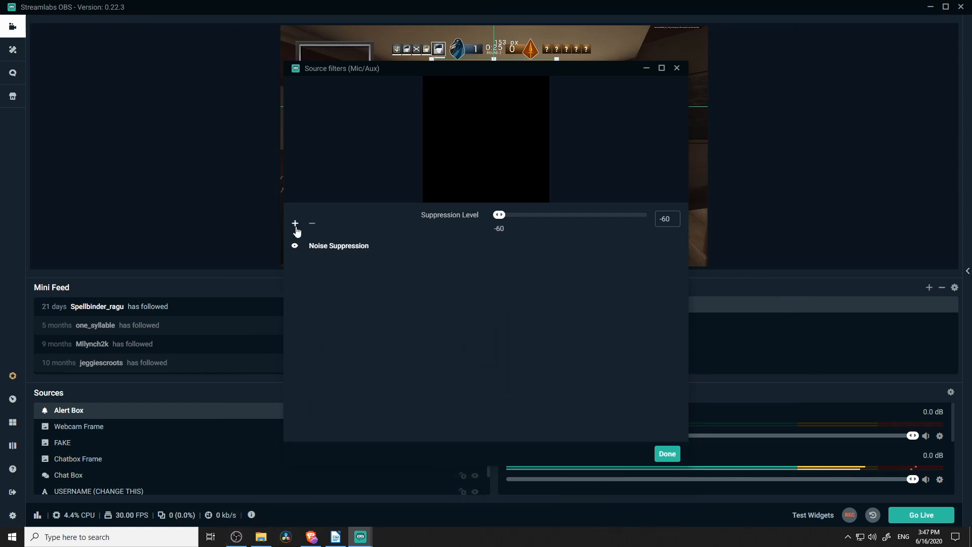
{"action": "left_click", "coordinate": [295, 225]}
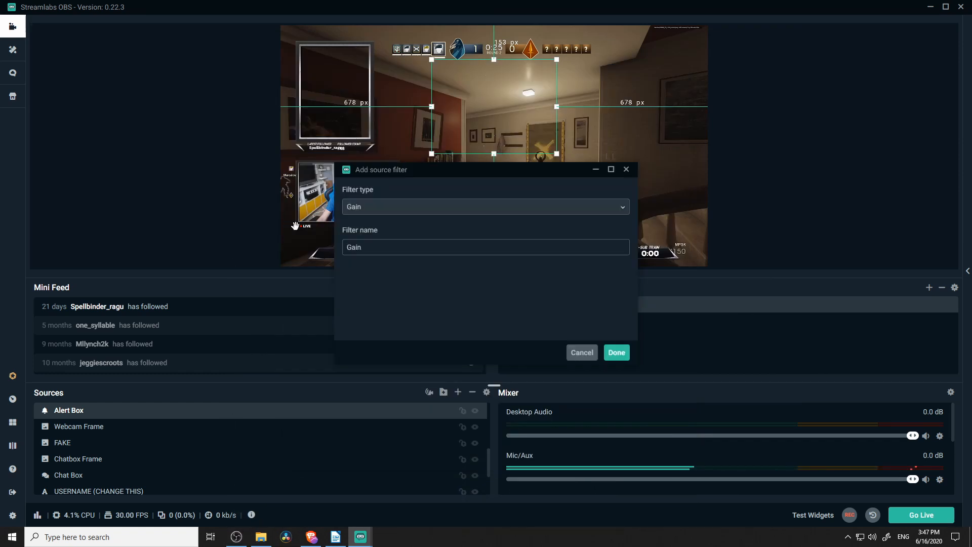
Cancel the second filter and close Mic/Aux filters, leaving only Noise Suppression at -60.
{"action": "left_click", "coordinate": [377, 215]}
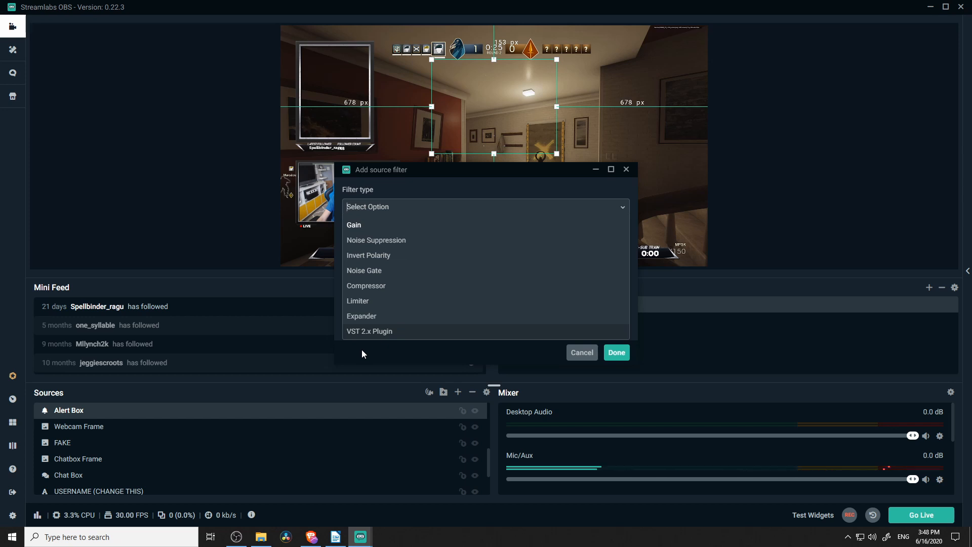
{"action": "left_click", "coordinate": [582, 353]}
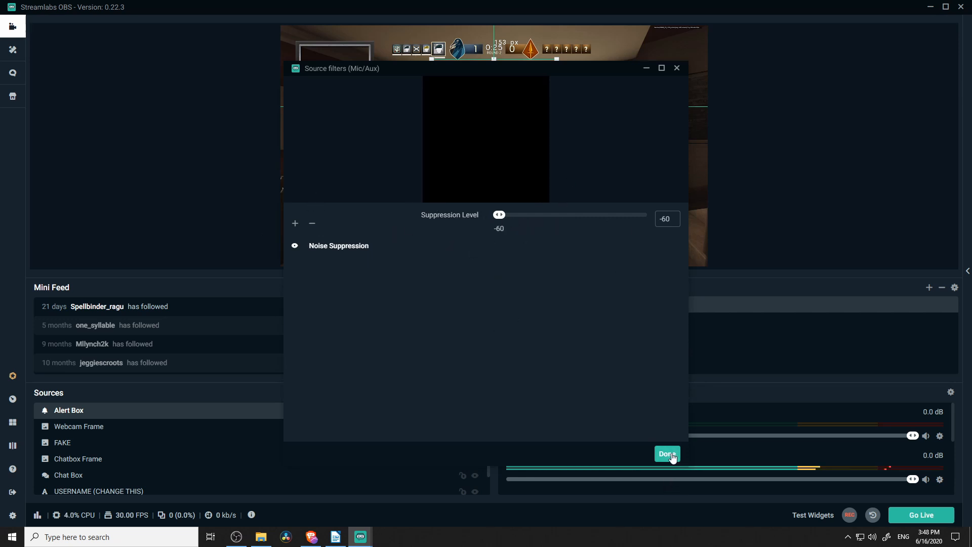
{"action": "left_click", "coordinate": [667, 453]}
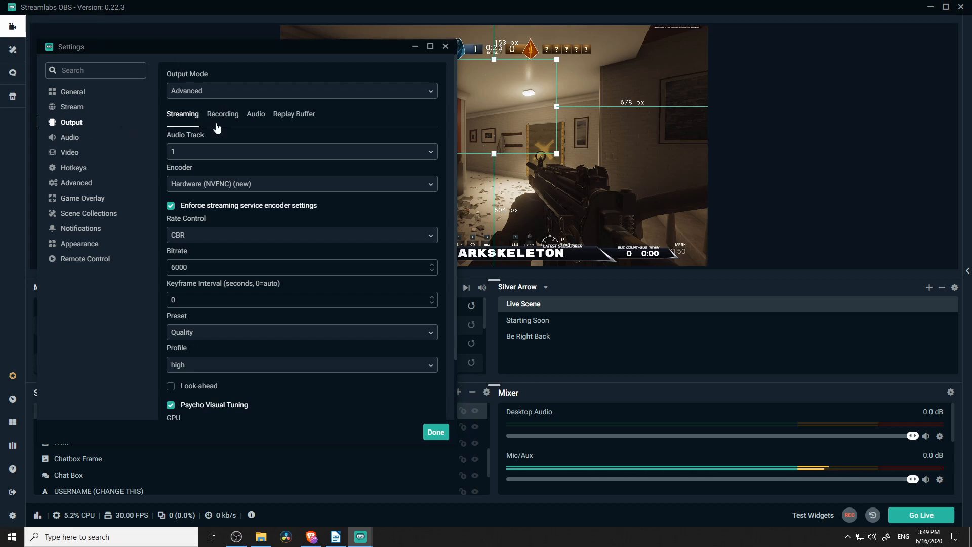
Keep streaming on audio track 1 and recording format as mkv, then close Output settings.
{"action": "left_click", "coordinate": [227, 151]}
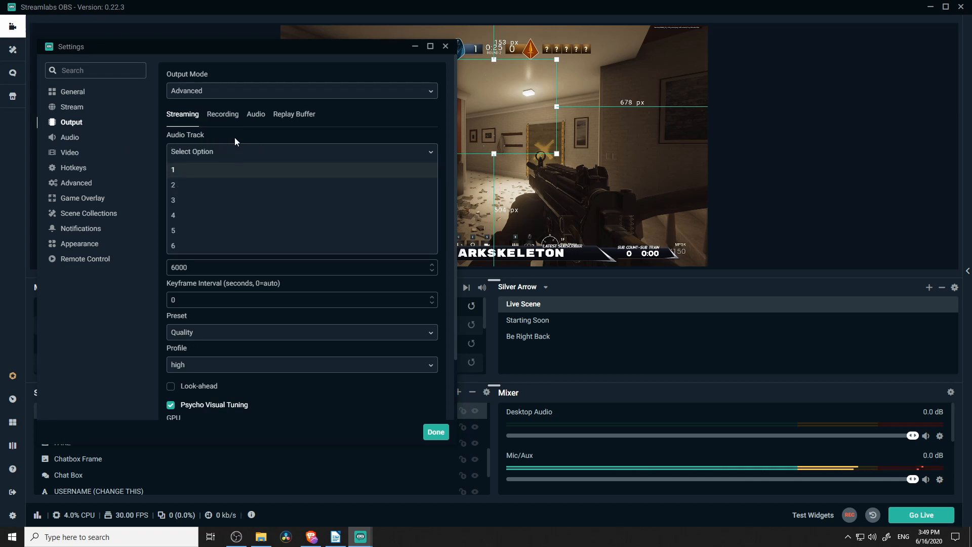
{"action": "key", "text": "Return"}
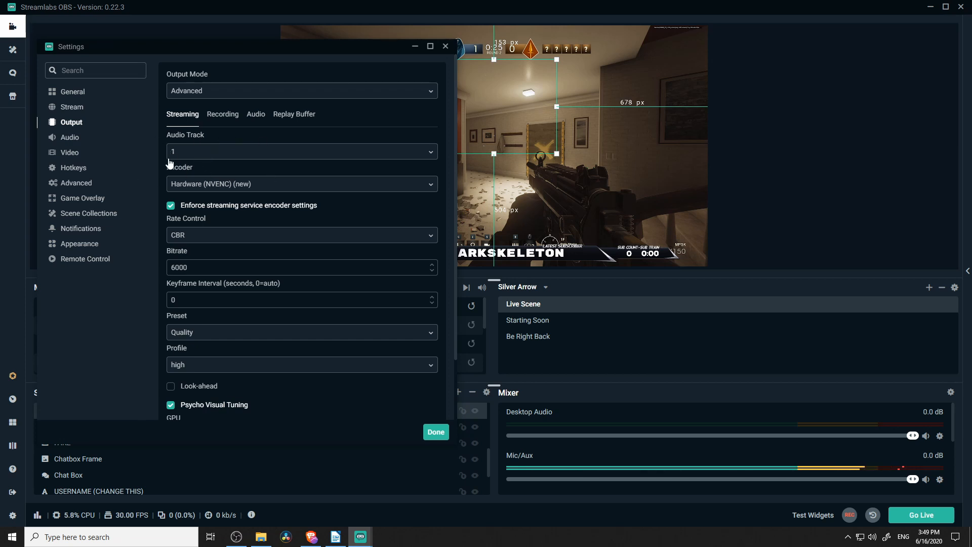
{"action": "left_click", "coordinate": [223, 115]}
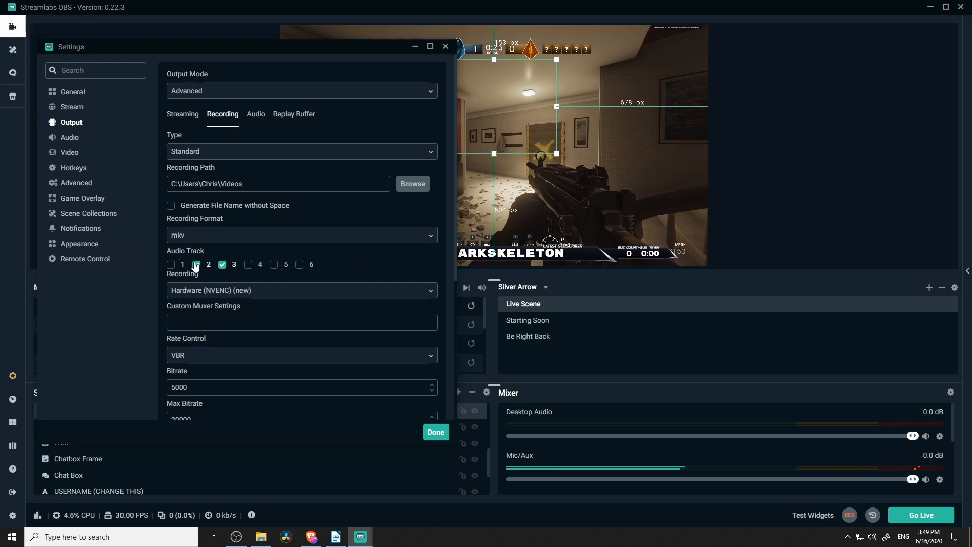
{"action": "left_click", "coordinate": [192, 236]}
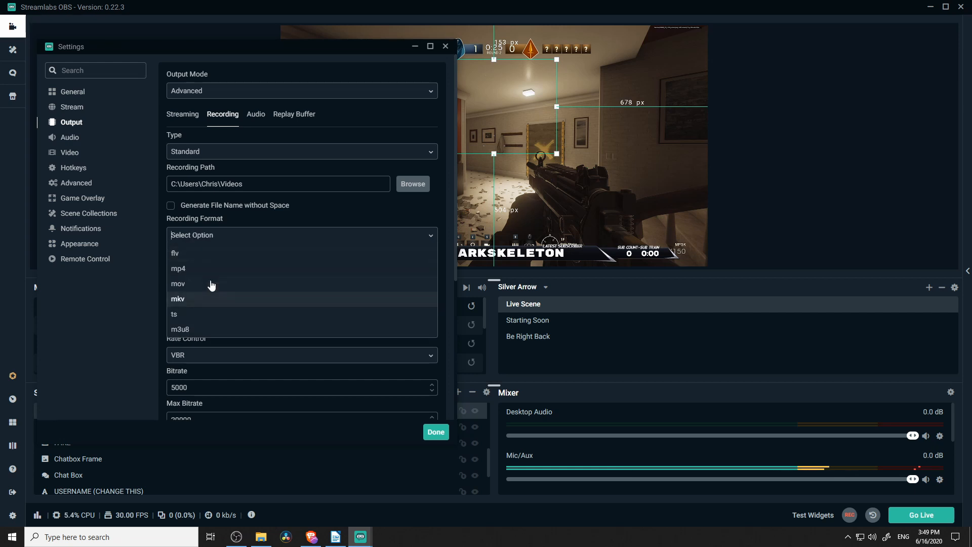
{"action": "key", "text": "Return"}
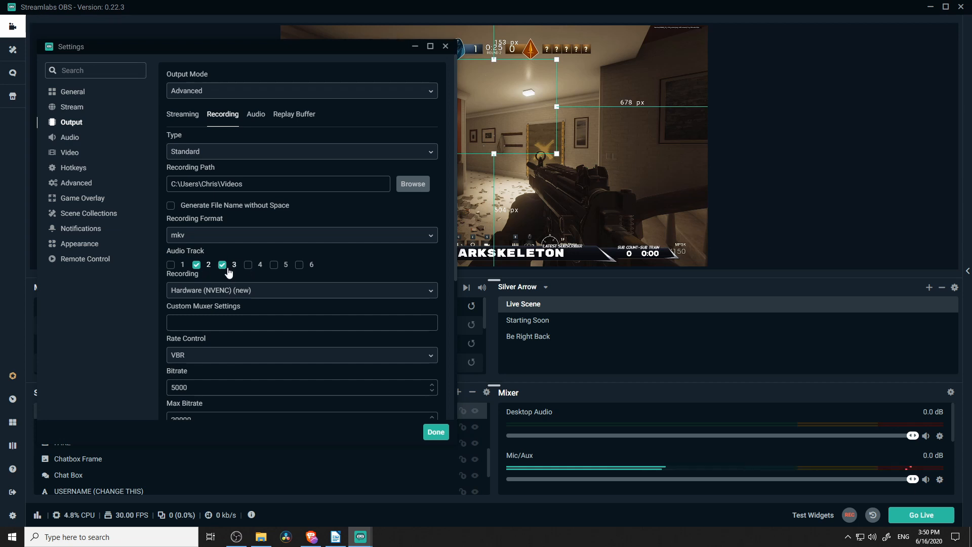
{"action": "left_click", "coordinate": [438, 433]}
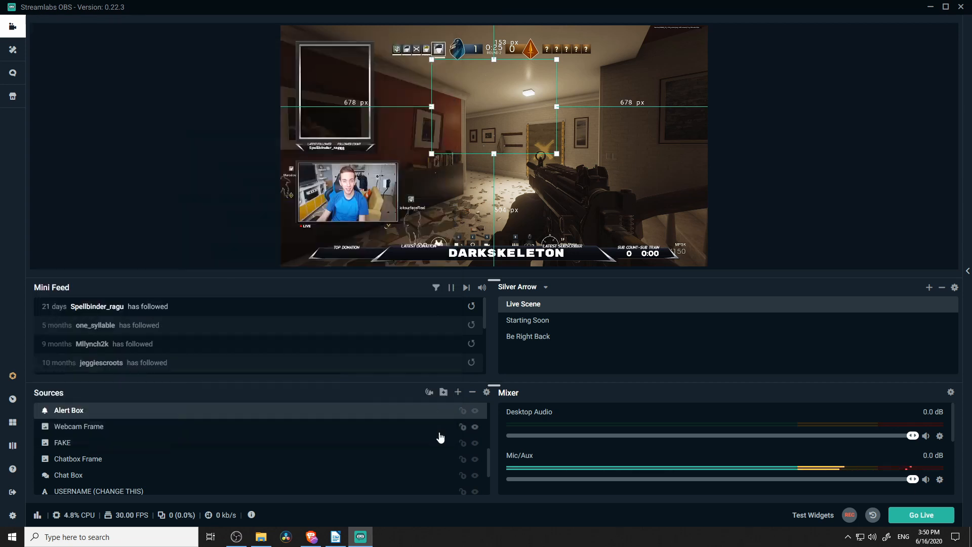
In Advanced Audio Settings, remove Mic/Aux from tracks 3 and 5.
{"action": "left_click", "coordinate": [950, 393]}
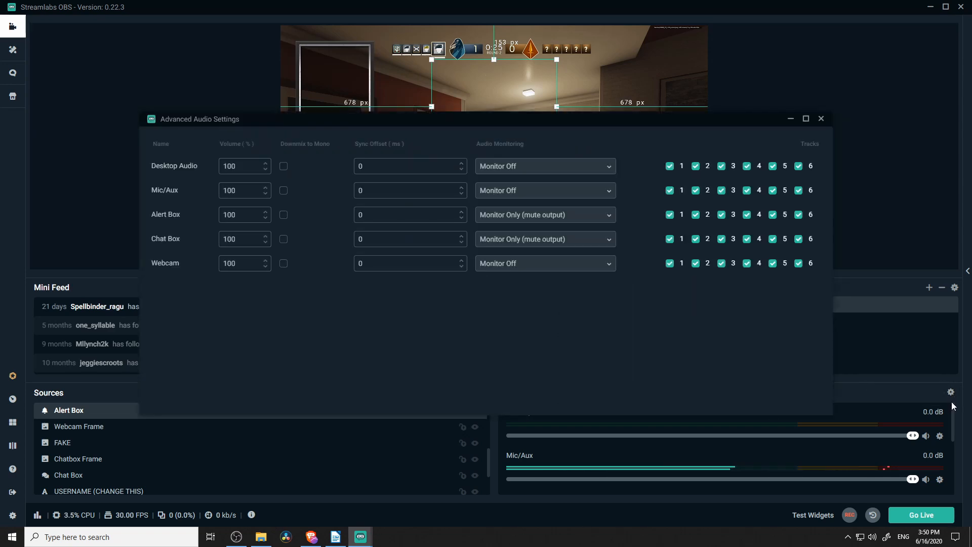
{"action": "left_click_drag", "start_coordinate": [509, 114], "coordinate": [485, 89]}
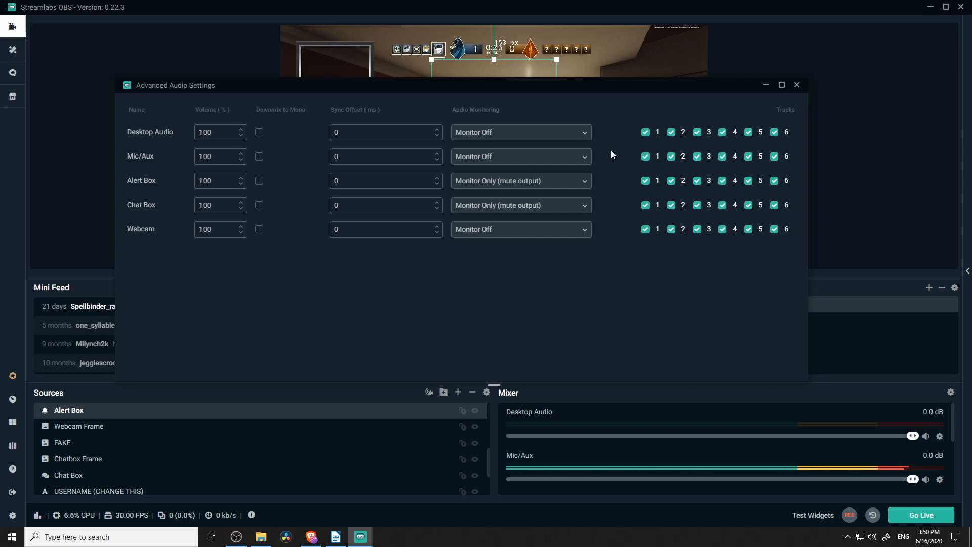
{"action": "left_click", "coordinate": [697, 157]}
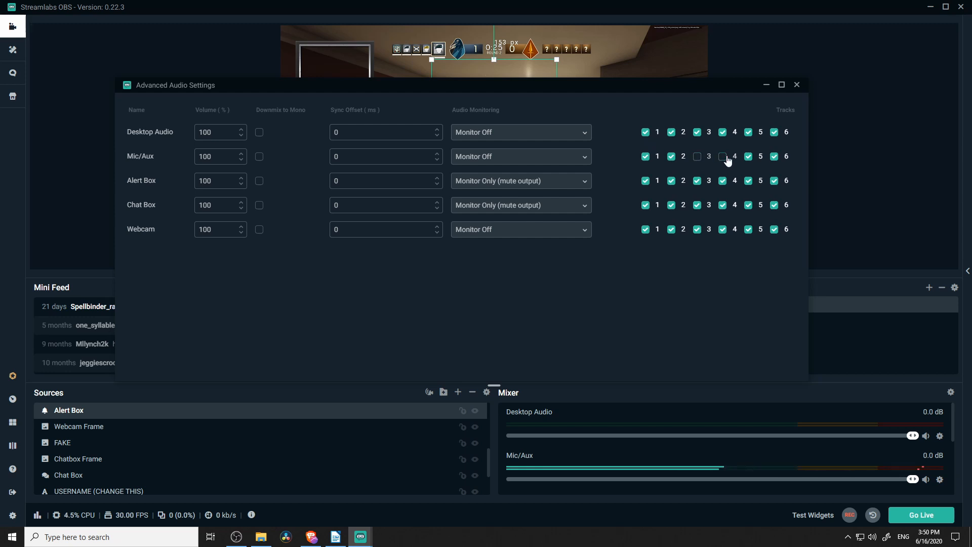
{"action": "left_click", "coordinate": [748, 157]}
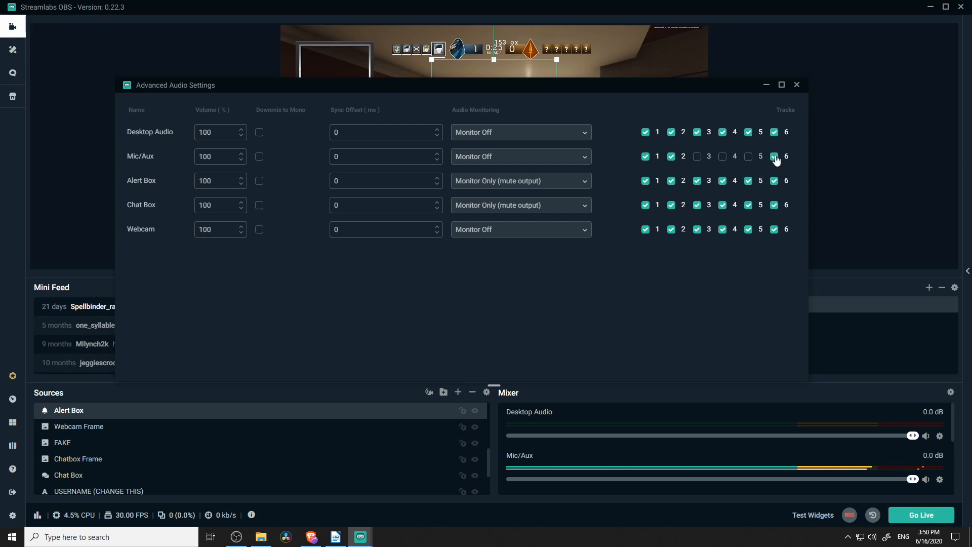
Remove Desktop Audio from tracks 2, 4 and 5, and Alert Box and Webcam from track 3.
{"action": "left_click", "coordinate": [673, 133]}
{"action": "left_click", "coordinate": [724, 133]}
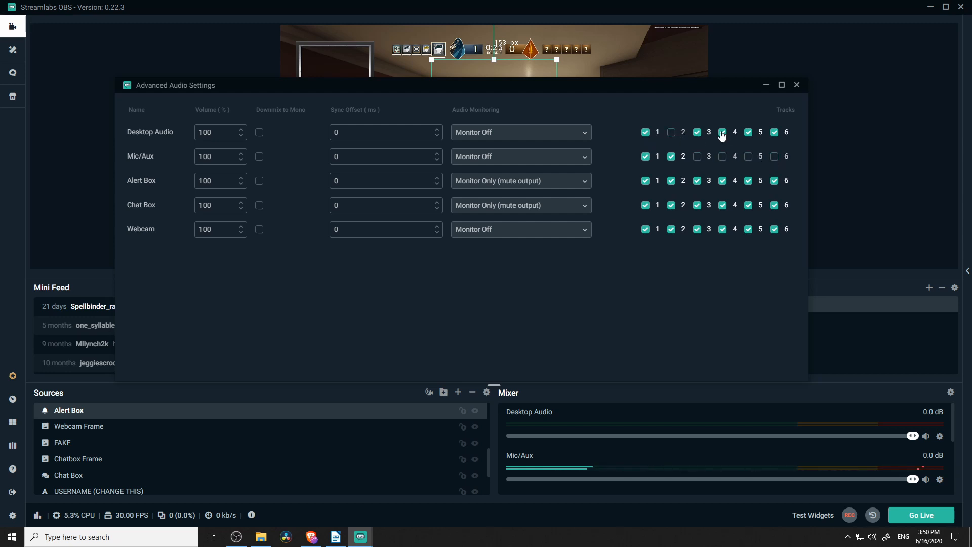
{"action": "left_click", "coordinate": [748, 132]}
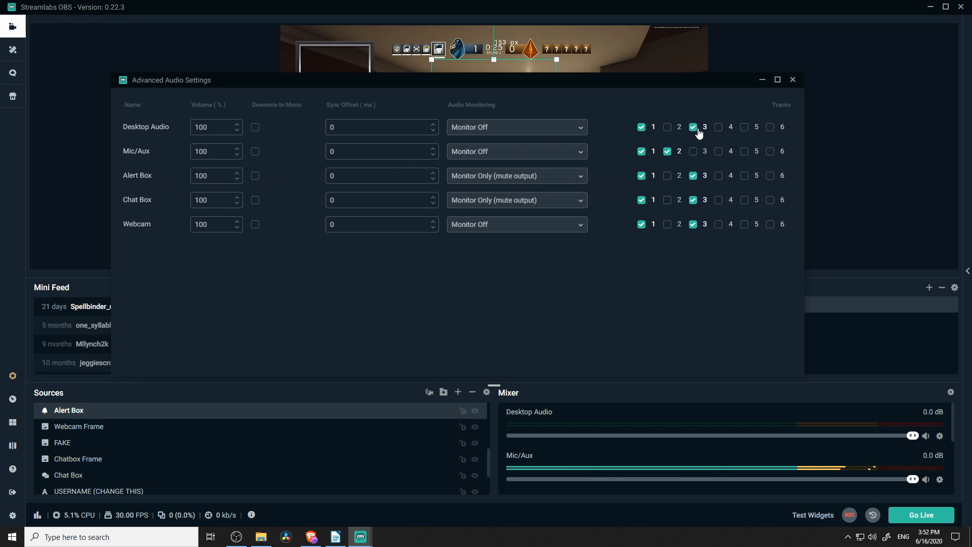
{"action": "left_click", "coordinate": [694, 176]}
{"action": "left_click", "coordinate": [695, 226]}
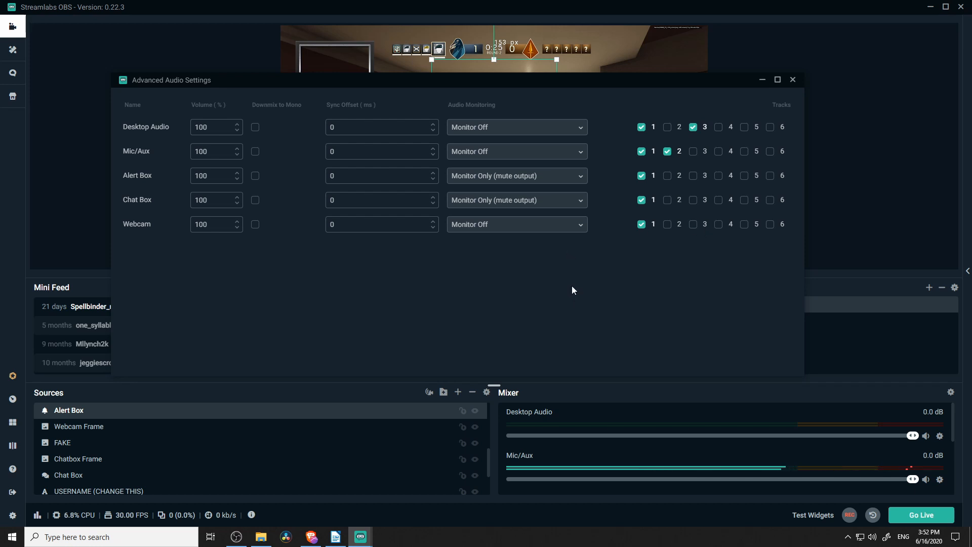
Set Webcam to Monitor Only (mute output), untick track 1 for Alert Box, Chat Box and Webcam.
{"action": "left_click", "coordinate": [561, 229]}
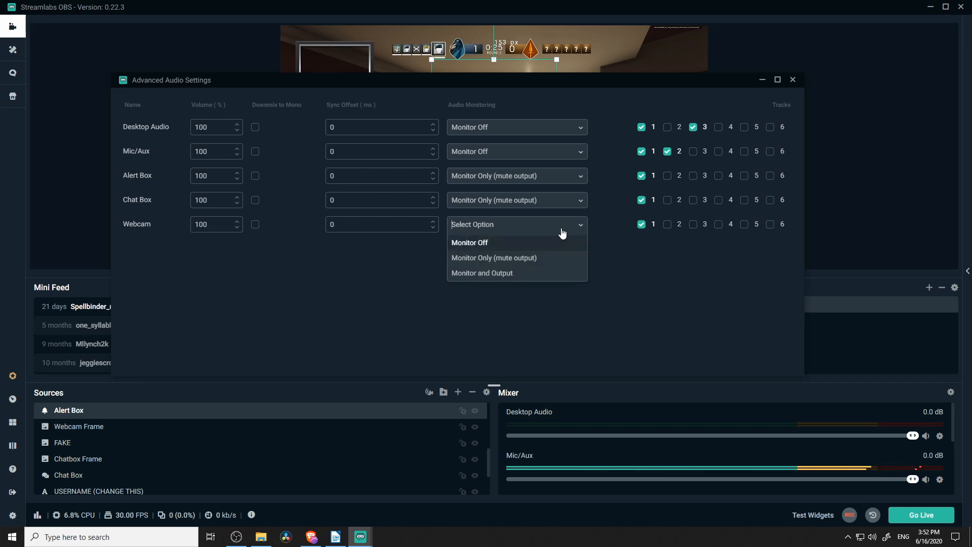
{"action": "left_click", "coordinate": [554, 258]}
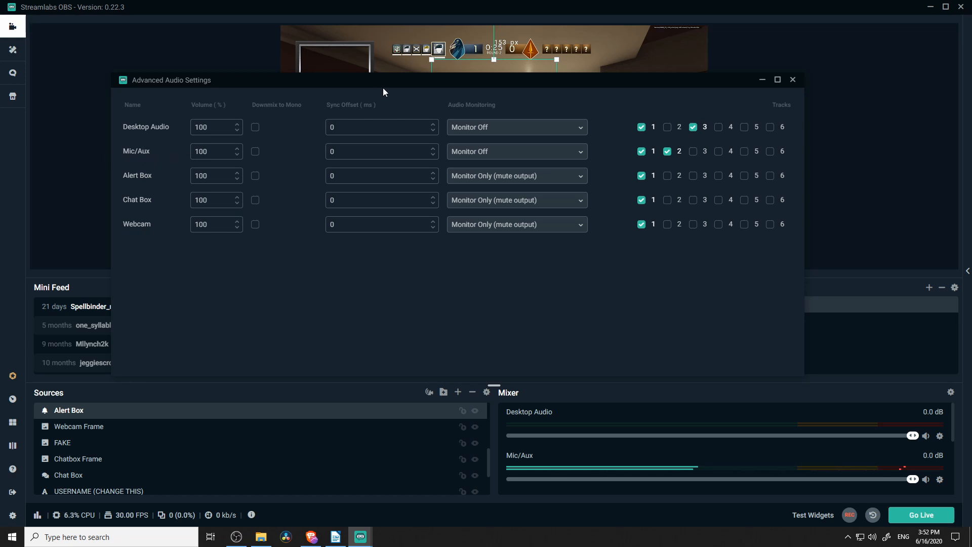
{"action": "left_click_drag", "start_coordinate": [395, 85], "coordinate": [386, 86]}
{"action": "left_click", "coordinate": [633, 177]}
{"action": "left_click", "coordinate": [633, 202]}
{"action": "left_click", "coordinate": [634, 226]}
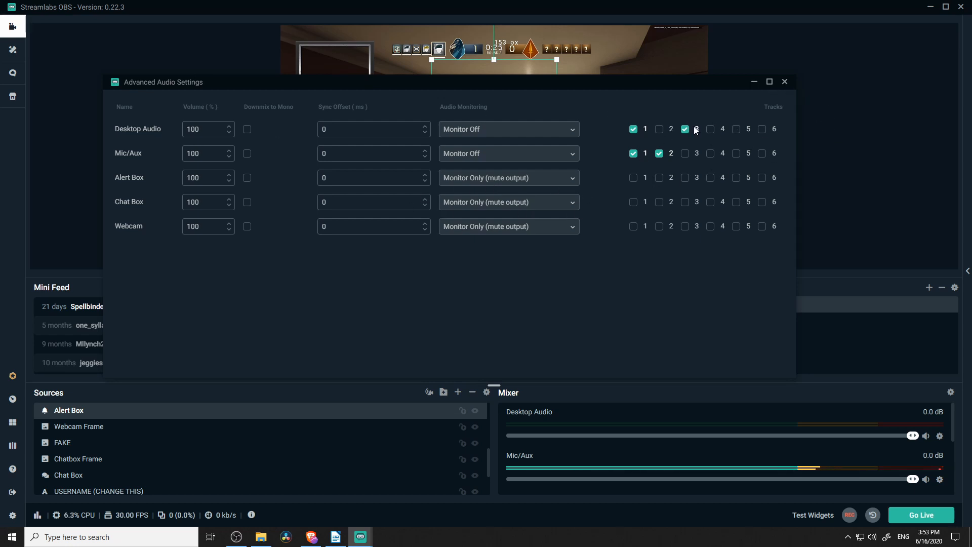
{"action": "left_click", "coordinate": [784, 83]}
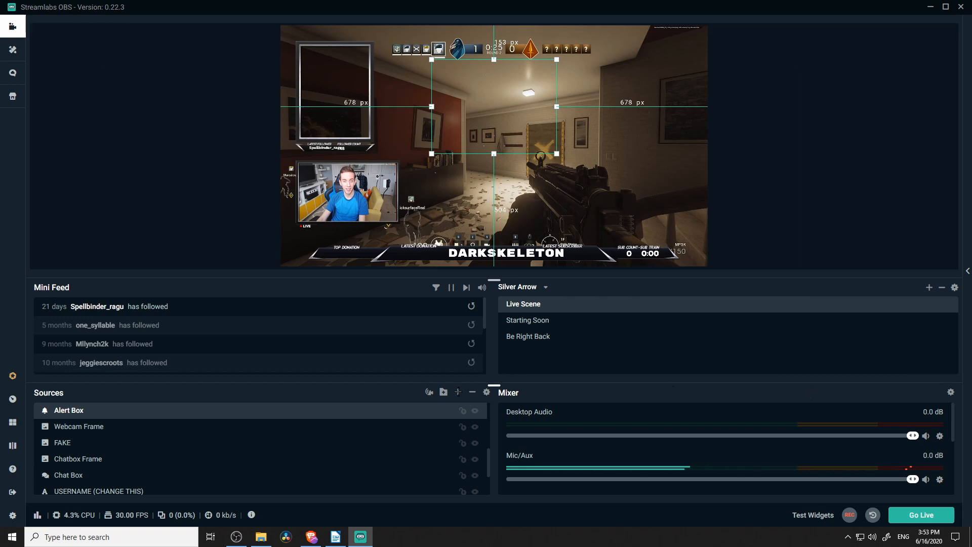
In Settings > Audio, keep Desktop Audio on Default and set Mic/Aux to Microphone (HyperX Quadcast).
{"action": "left_click", "coordinate": [4, 522]}
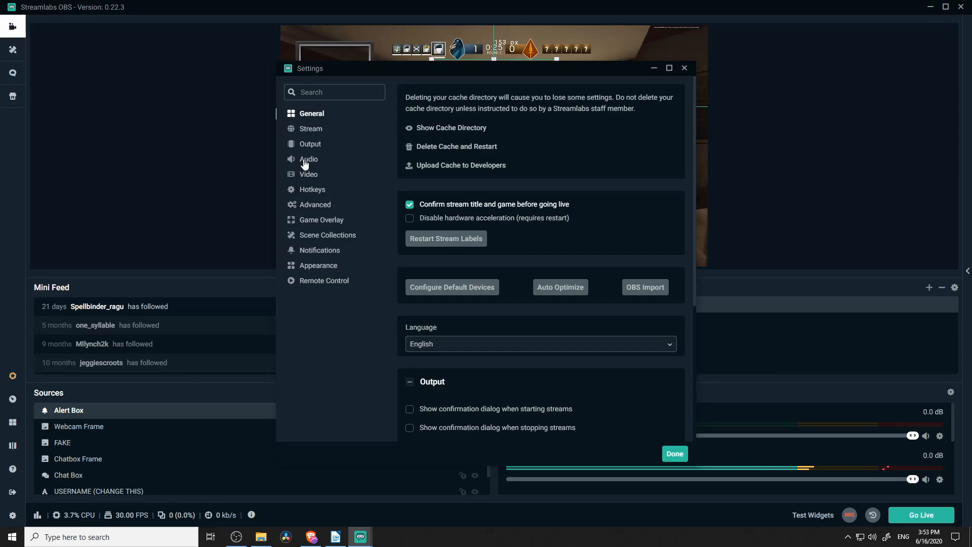
{"action": "left_click", "coordinate": [304, 161]}
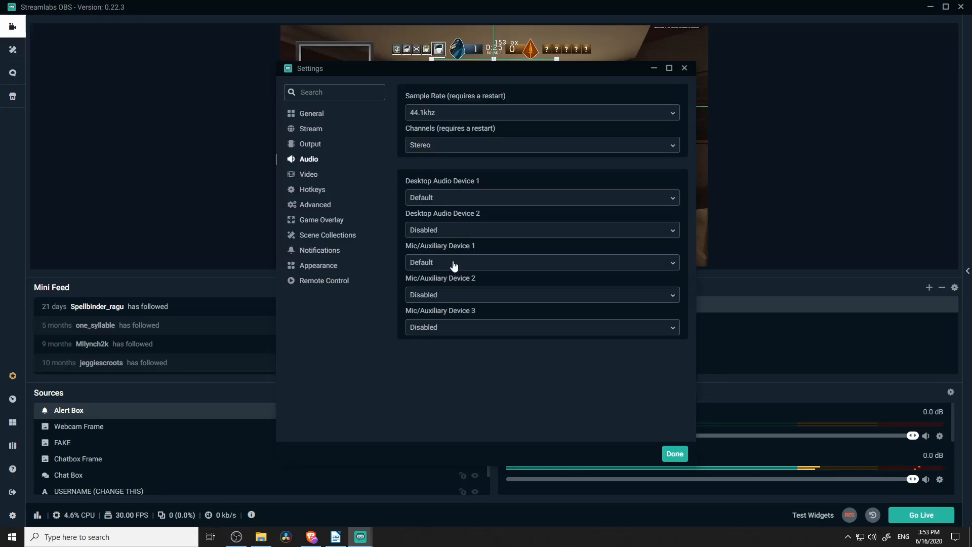
{"action": "left_click", "coordinate": [460, 198]}
{"action": "left_click", "coordinate": [481, 184]}
{"action": "left_click", "coordinate": [468, 199]}
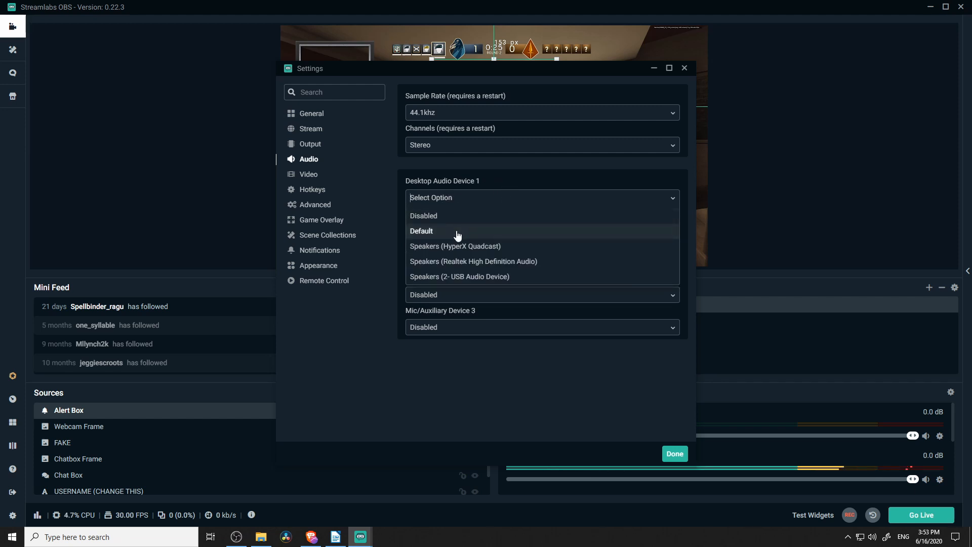
{"action": "left_click", "coordinate": [438, 232]}
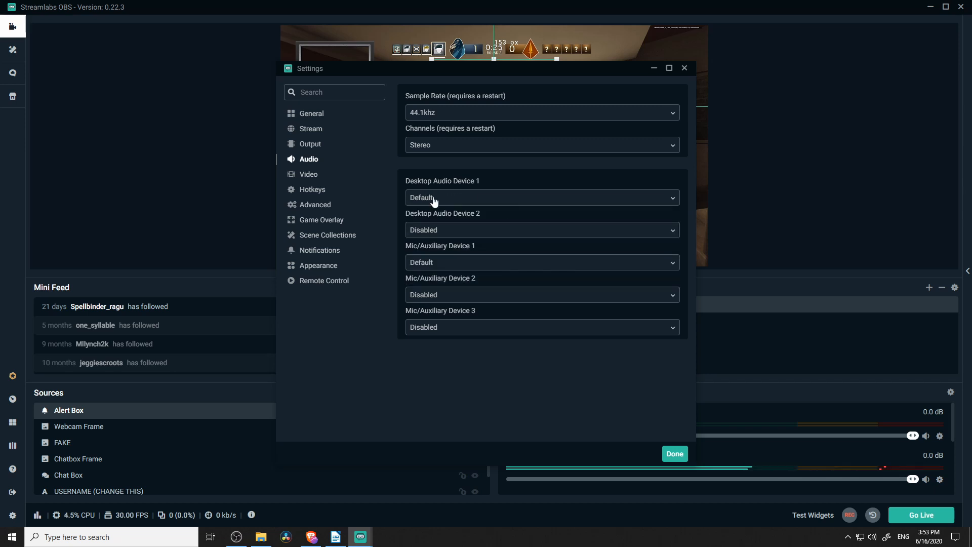
{"action": "left_click", "coordinate": [432, 261]}
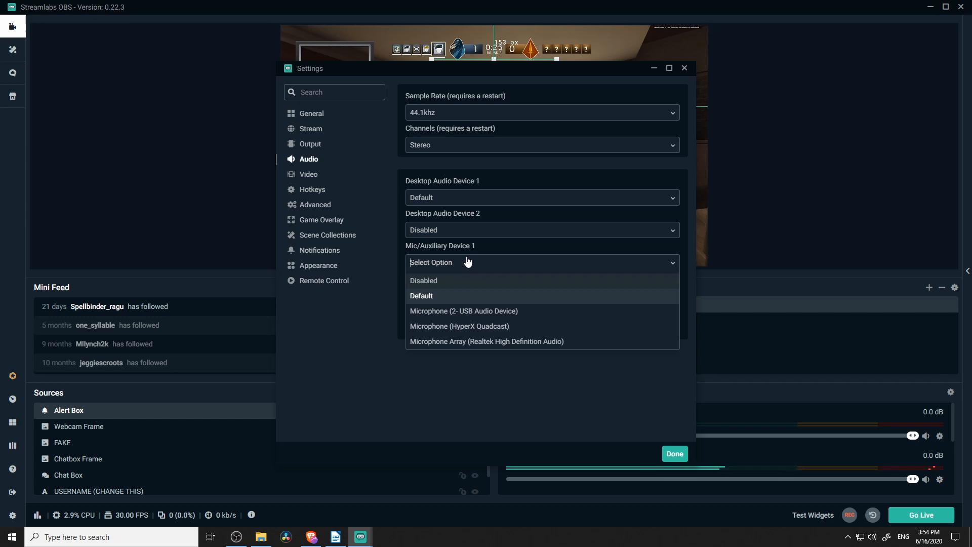
{"action": "left_click", "coordinate": [486, 330]}
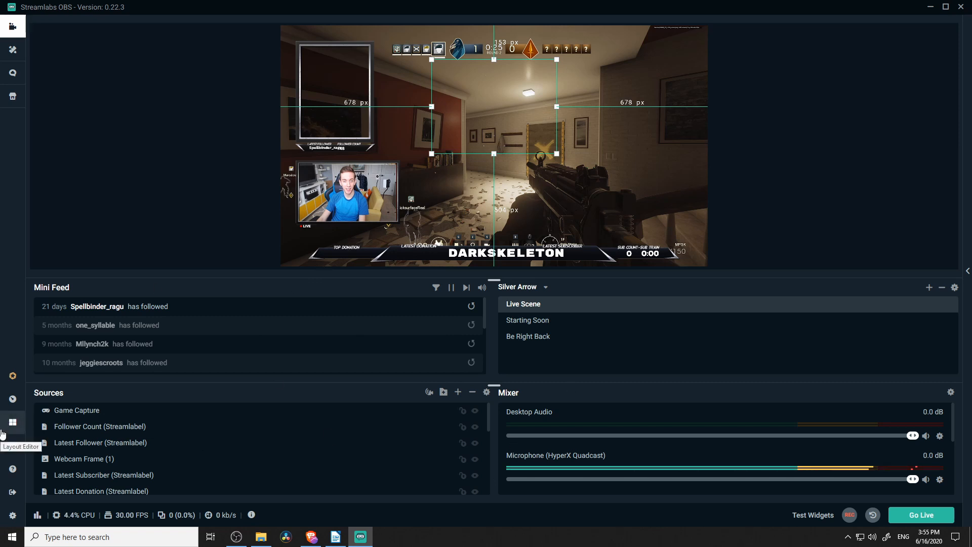
In the Layout Editor, compare the wide Mini Feed and 2x2 grid layouts.
{"action": "left_click", "coordinate": [11, 428]}
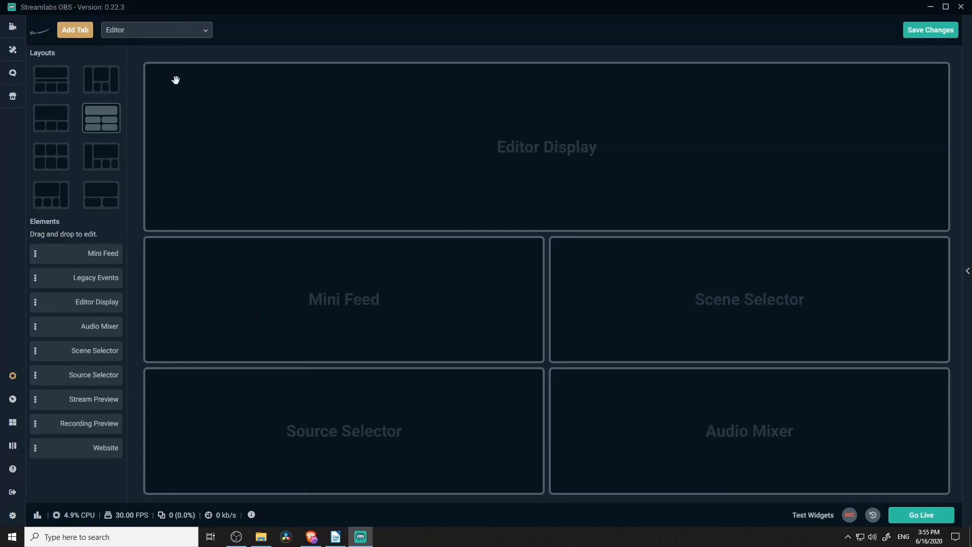
{"action": "left_click", "coordinate": [58, 88]}
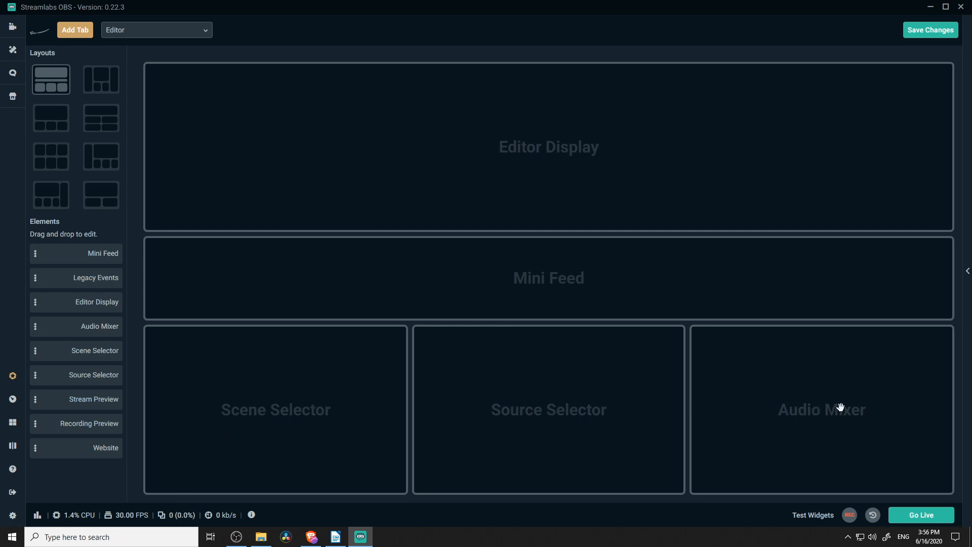
{"action": "left_click", "coordinate": [101, 127]}
{"action": "left_click", "coordinate": [54, 80]}
{"action": "left_click", "coordinate": [110, 120]}
{"action": "left_click", "coordinate": [44, 84]}
{"action": "left_click", "coordinate": [116, 115]}
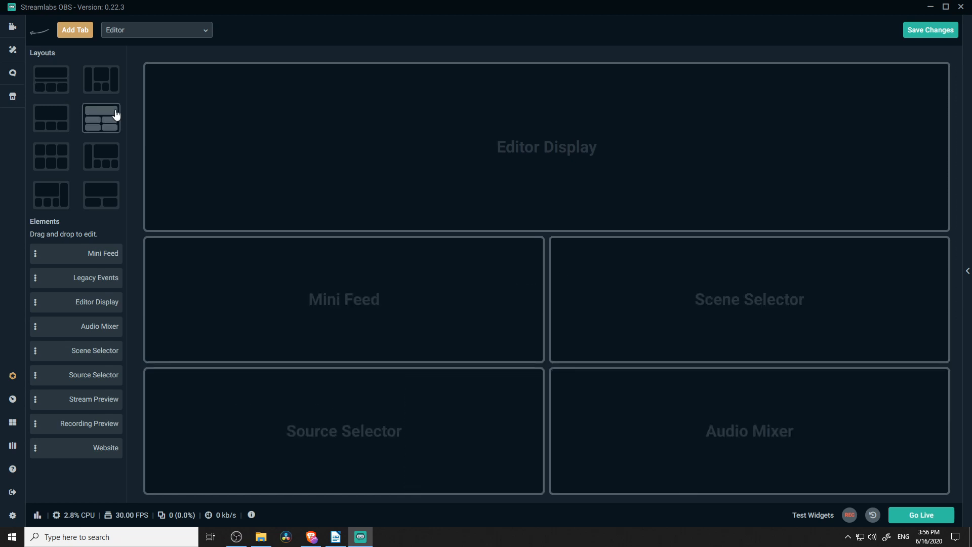
Choose the two-rows-of-three grid layout and place the Website element in the empty slot.
{"action": "left_click", "coordinate": [67, 90]}
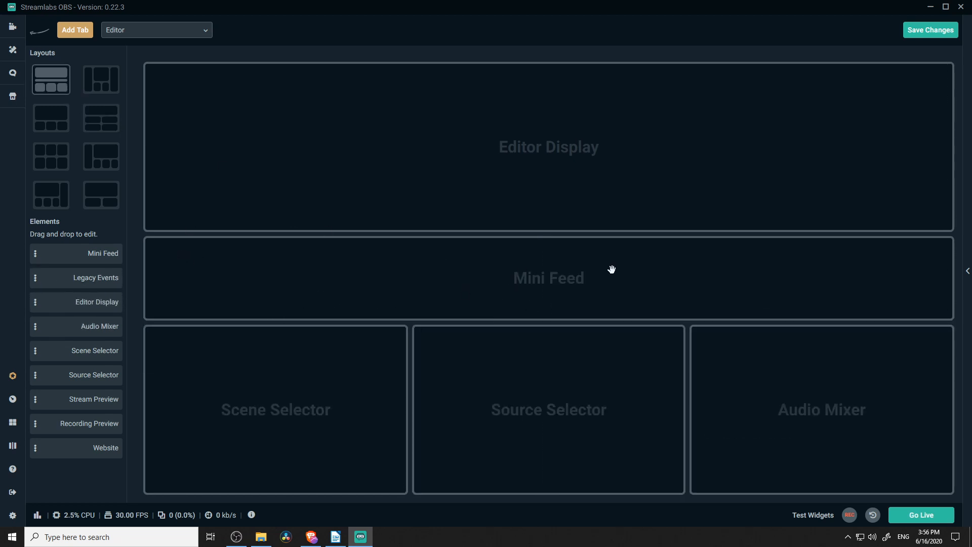
{"action": "left_click", "coordinate": [92, 118]}
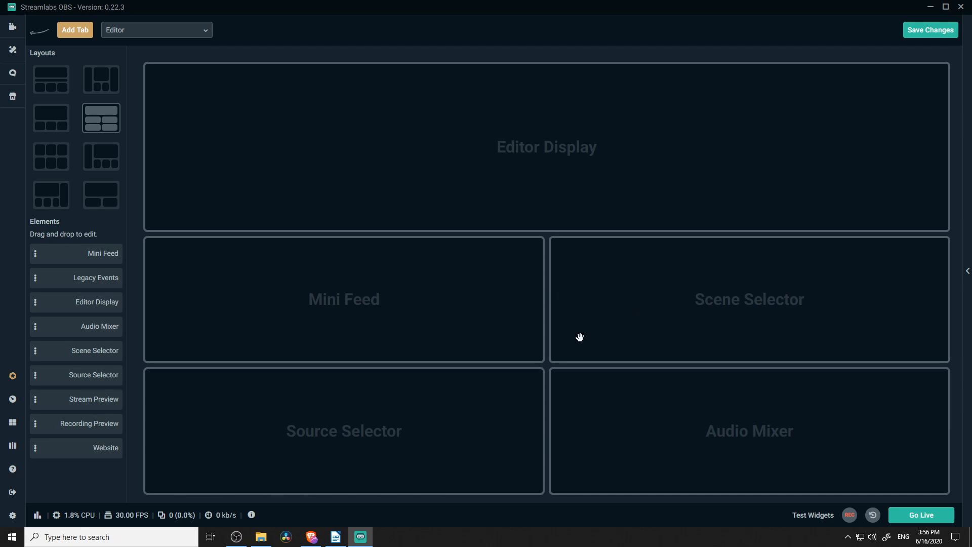
{"action": "left_click", "coordinate": [102, 164]}
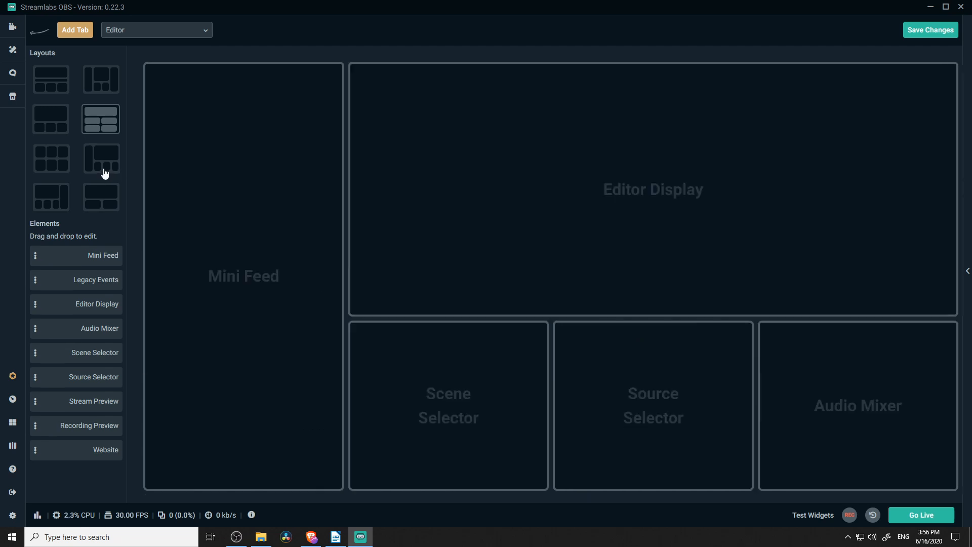
{"action": "left_click", "coordinate": [53, 164]}
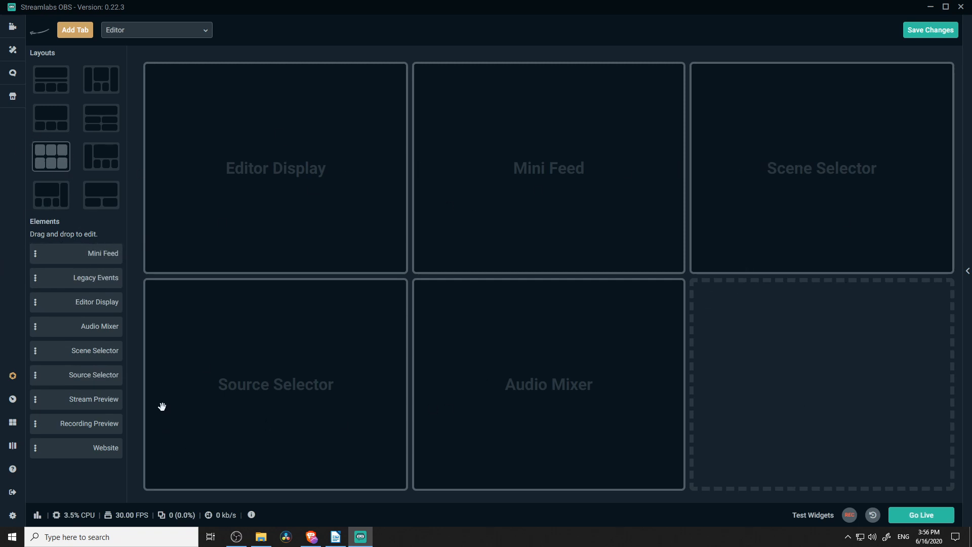
{"action": "left_click_drag", "start_coordinate": [76, 446], "coordinate": [781, 419]}
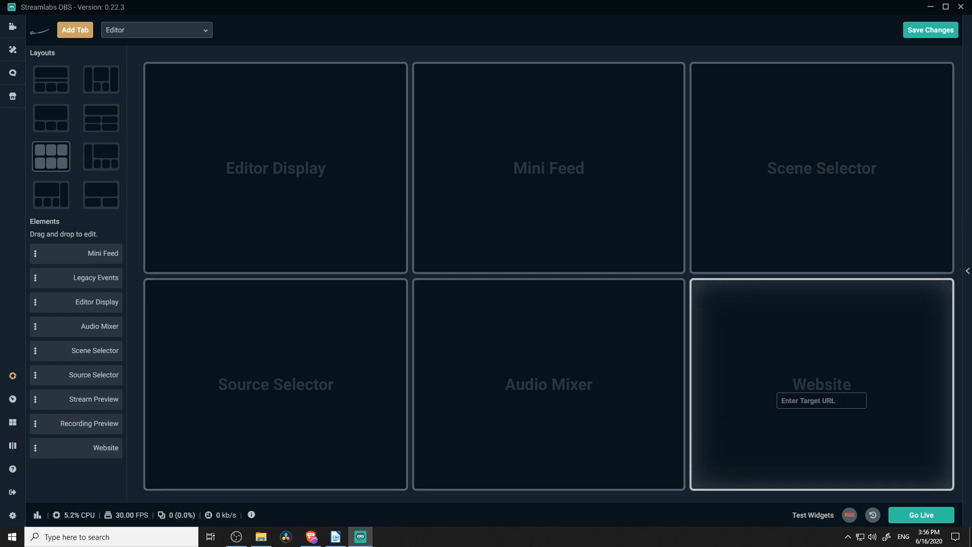
{"action": "left_click", "coordinate": [831, 403]}
Switch on Enable in-game overlay under Settings > Game Overlay.
{"action": "left_click", "coordinate": [184, 32]}
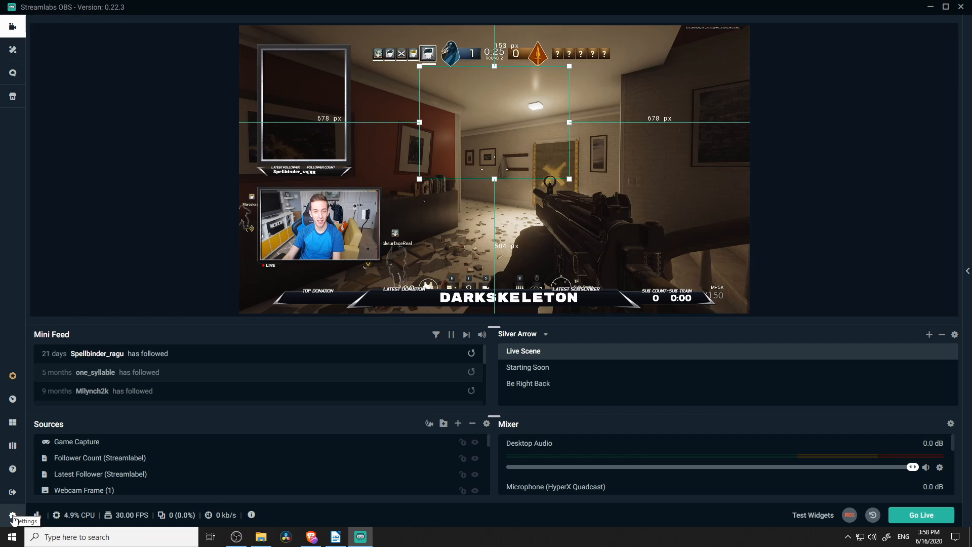
{"action": "left_click", "coordinate": [13, 515]}
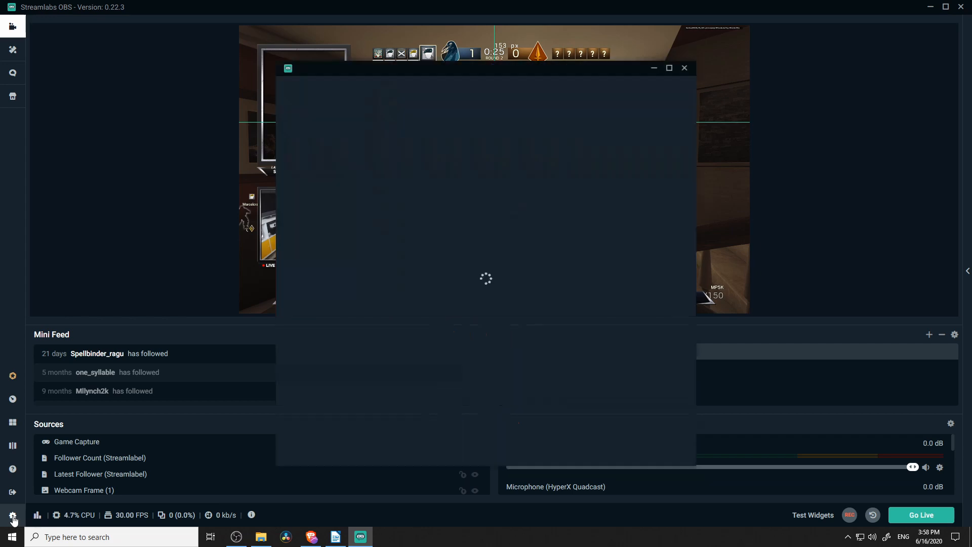
{"action": "left_click", "coordinate": [328, 223]}
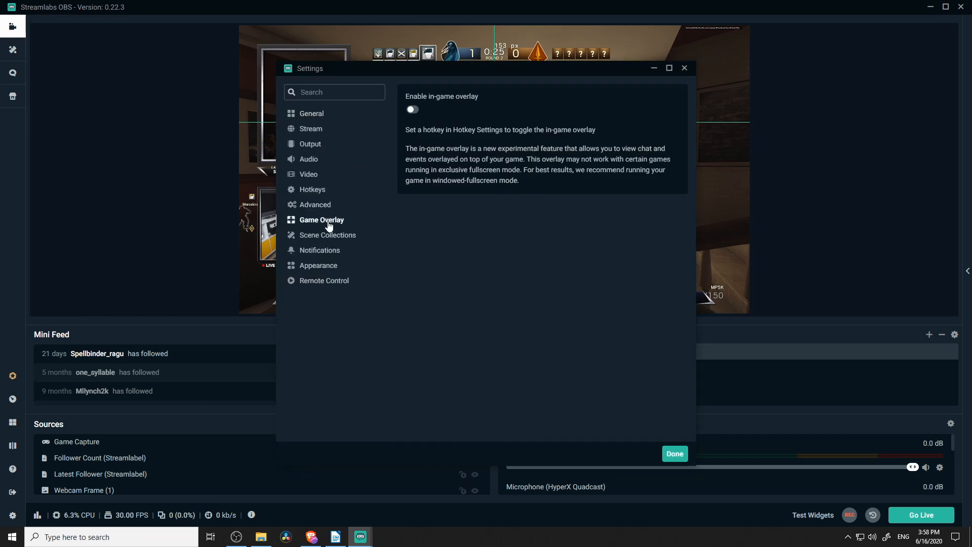
{"action": "left_click", "coordinate": [413, 112]}
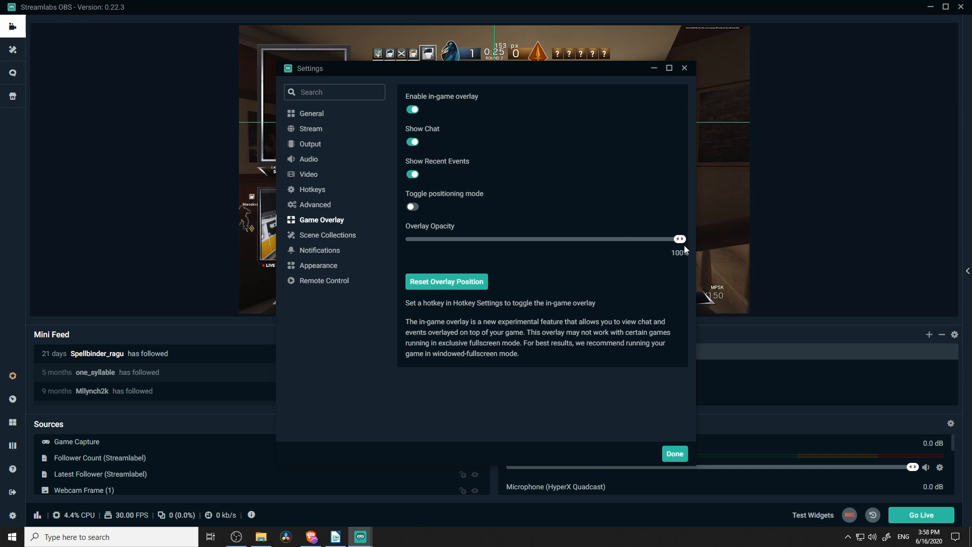
Try the overlay opacity at 90%, then return it to 100%.
{"action": "mouse_move", "coordinate": [682, 241]}
{"action": "left_mouse_down"}
{"action": "mouse_move", "coordinate": [623, 245]}
{"action": "mouse_move", "coordinate": [685, 245]}
{"action": "left_mouse_up"}
{"action": "left_click_drag", "start_coordinate": [681, 244], "coordinate": [545, 251]}
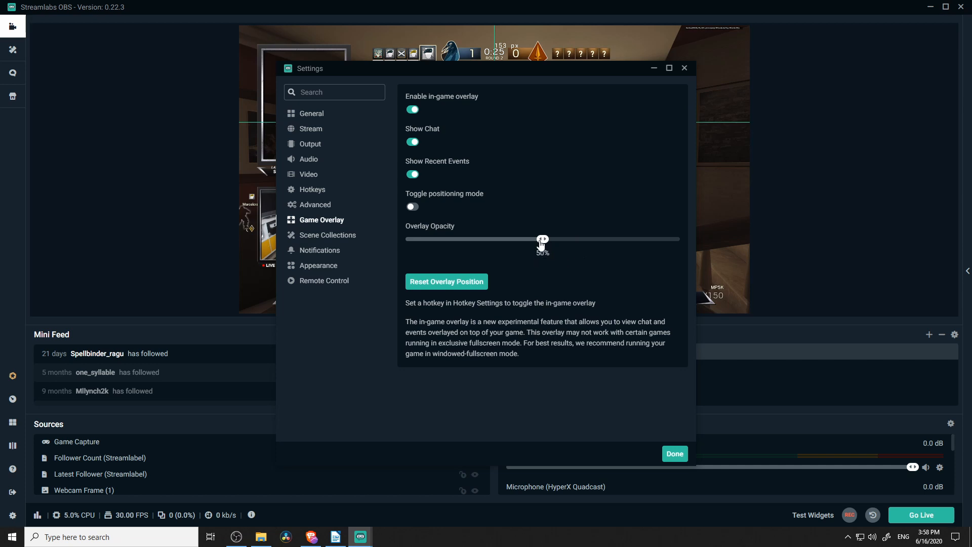
{"action": "left_click_drag", "start_coordinate": [541, 244], "coordinate": [681, 242]}
In positioning mode, move the Chat overlay to the upper right and Recent Events lower down.
{"action": "left_click", "coordinate": [412, 206]}
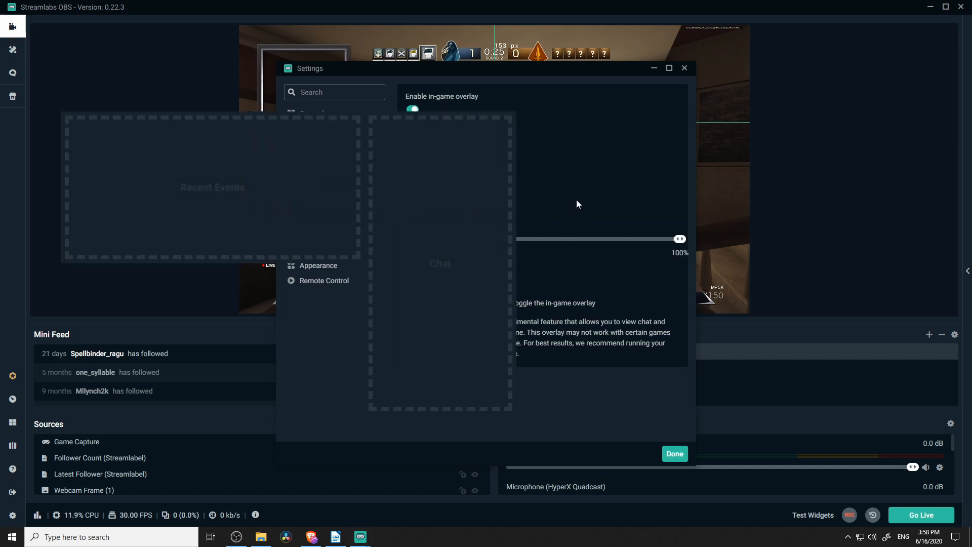
{"action": "left_click_drag", "start_coordinate": [466, 120], "coordinate": [881, 90]}
{"action": "left_click_drag", "start_coordinate": [283, 200], "coordinate": [585, 430]}
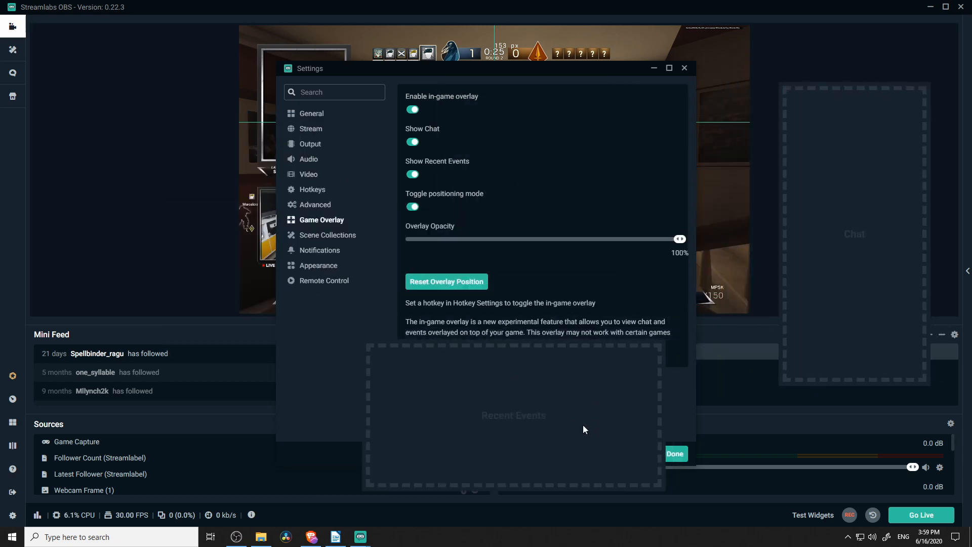
{"action": "left_click_drag", "start_coordinate": [819, 276], "coordinate": [832, 241]}
{"action": "left_click_drag", "start_coordinate": [556, 400], "coordinate": [543, 418]}
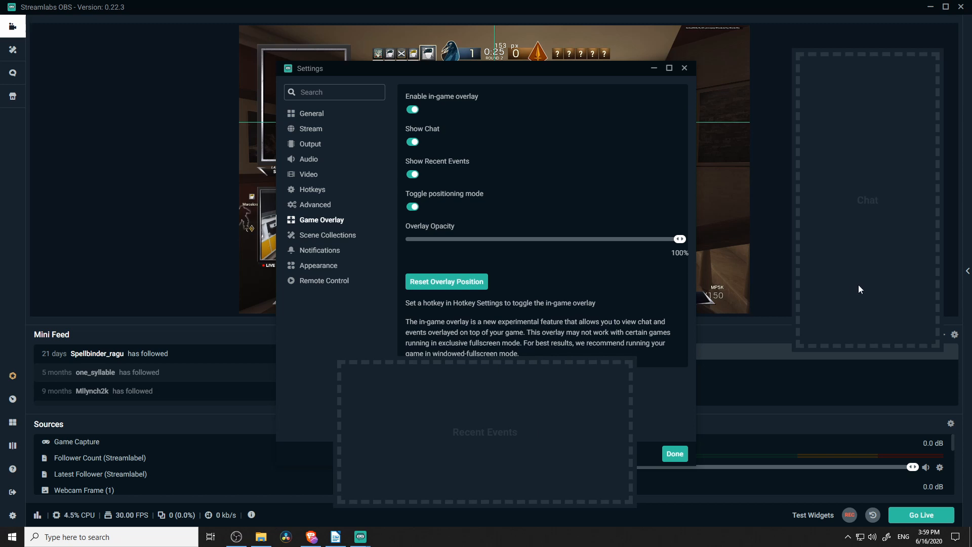
{"action": "left_click_drag", "start_coordinate": [572, 458], "coordinate": [566, 427]}
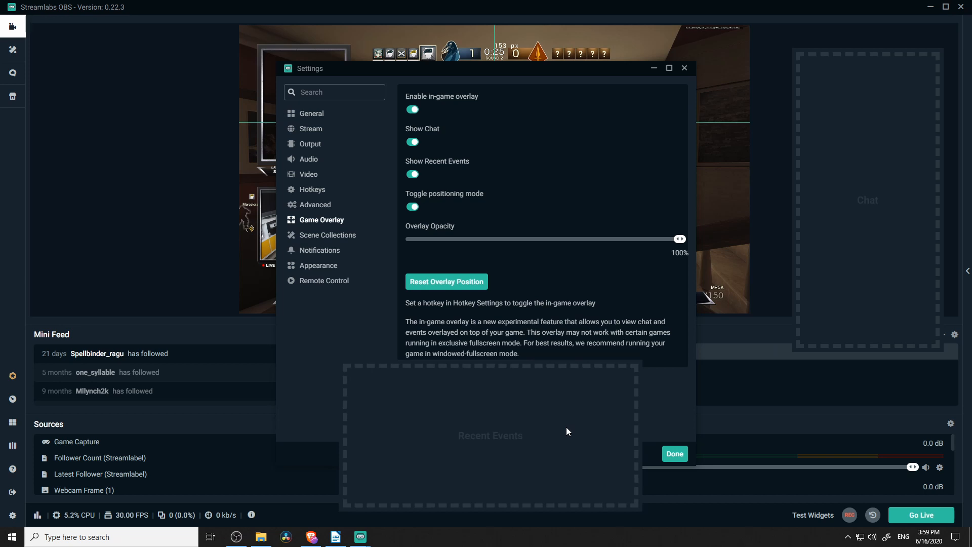
Turn off overlay positioning mode and close Settings.
{"action": "left_click_drag", "start_coordinate": [529, 68], "coordinate": [552, 47]}
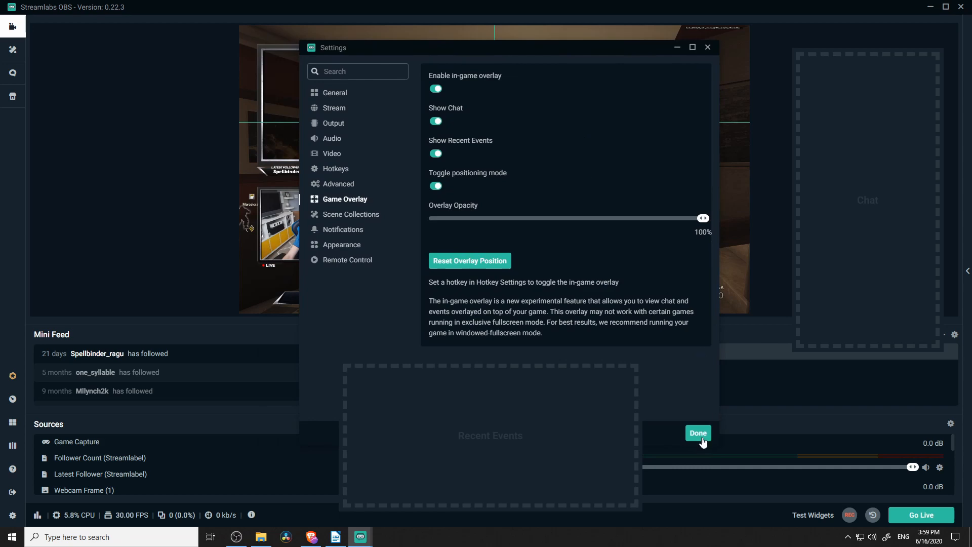
{"action": "left_click_drag", "start_coordinate": [460, 49], "coordinate": [203, 55]}
{"action": "left_click", "coordinate": [176, 191]}
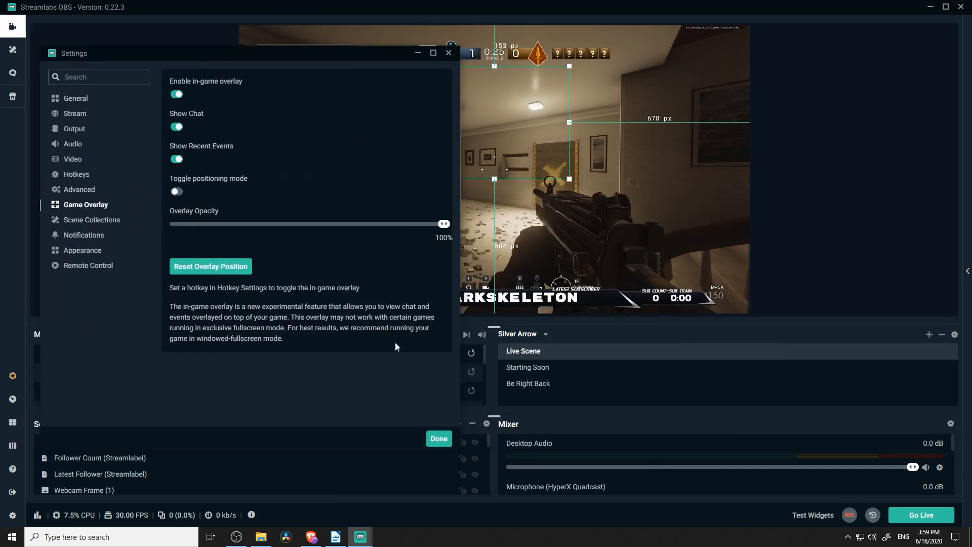
{"action": "left_click", "coordinate": [439, 439]}
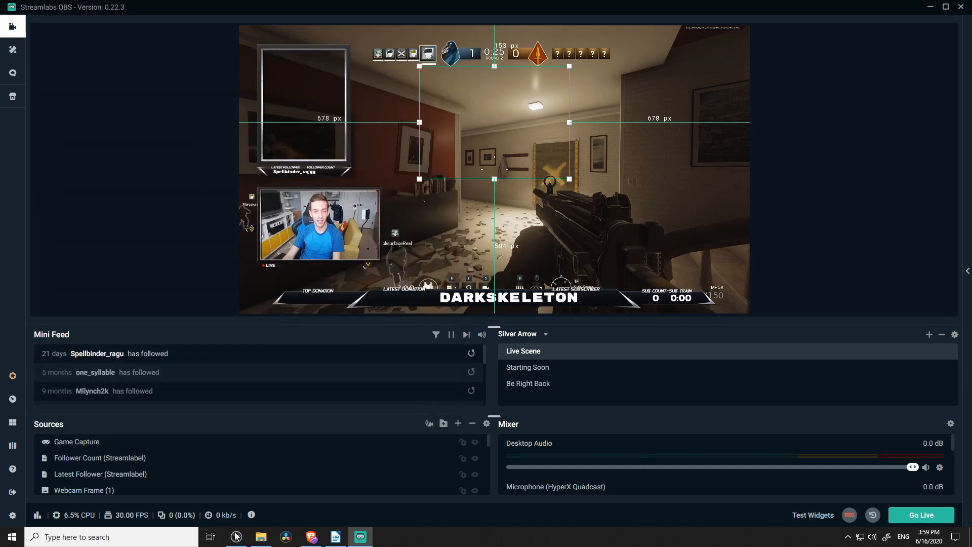